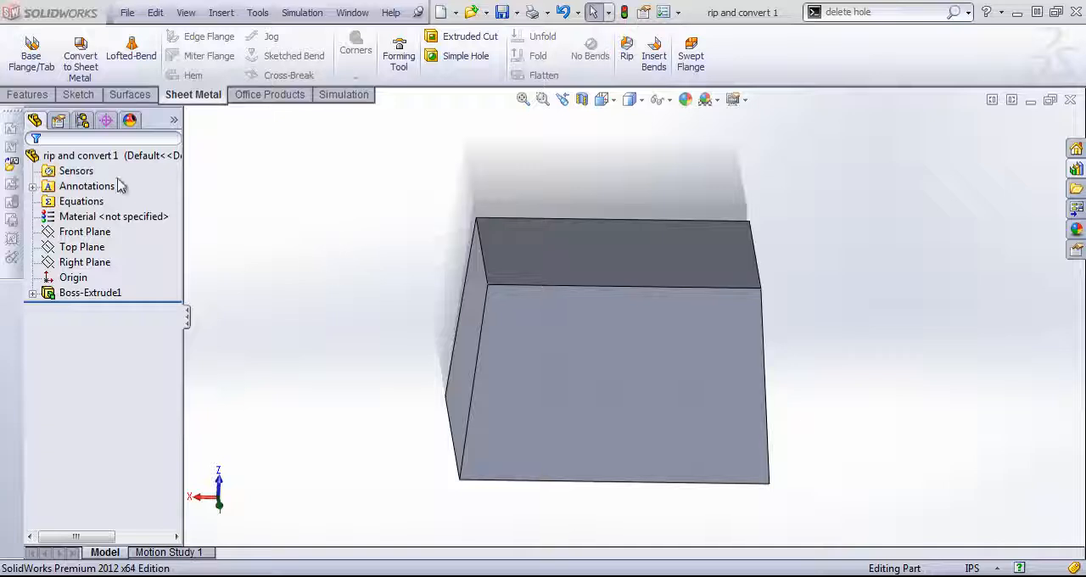
- Start converting the solid to sheet metal with its top face as the fixed face, and try collecting all pre-made bends
{"action": "left_click", "coordinate": [75, 70]}
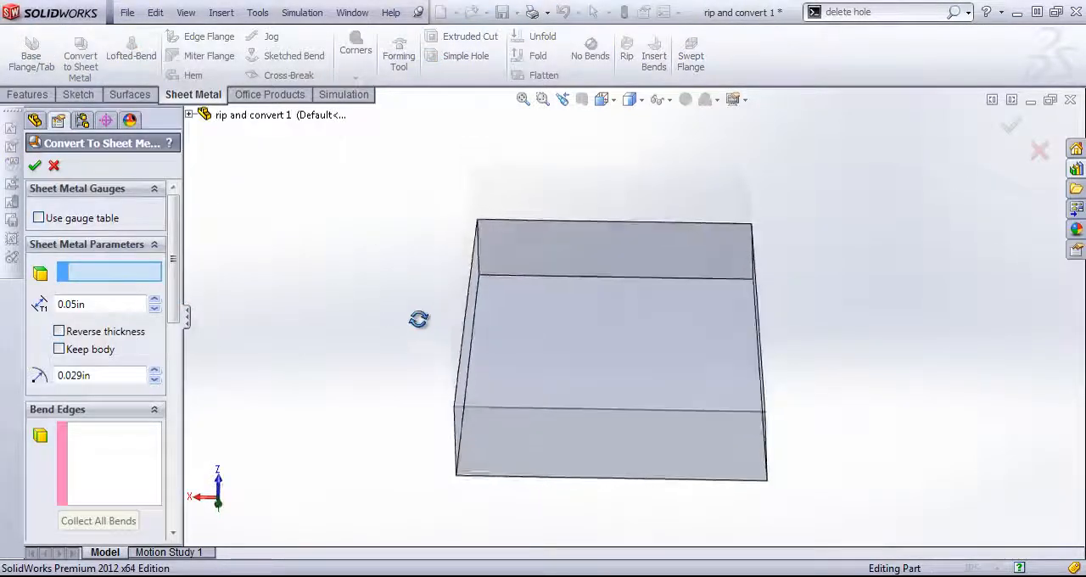
{"action": "middle_click_drag", "start_coordinate": [419, 319], "coordinate": [431, 341]}
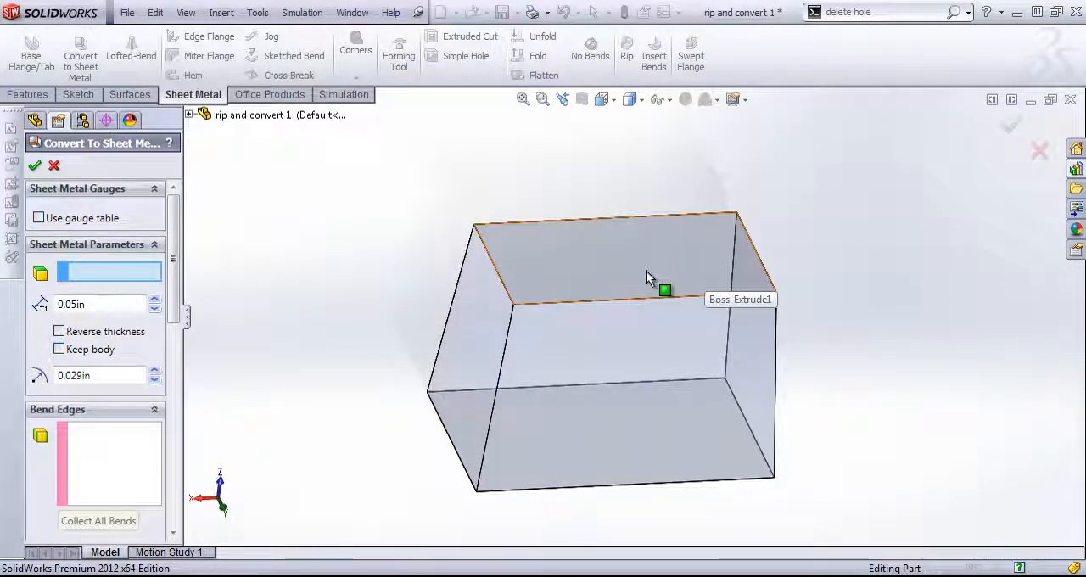
{"action": "left_click", "coordinate": [578, 263]}
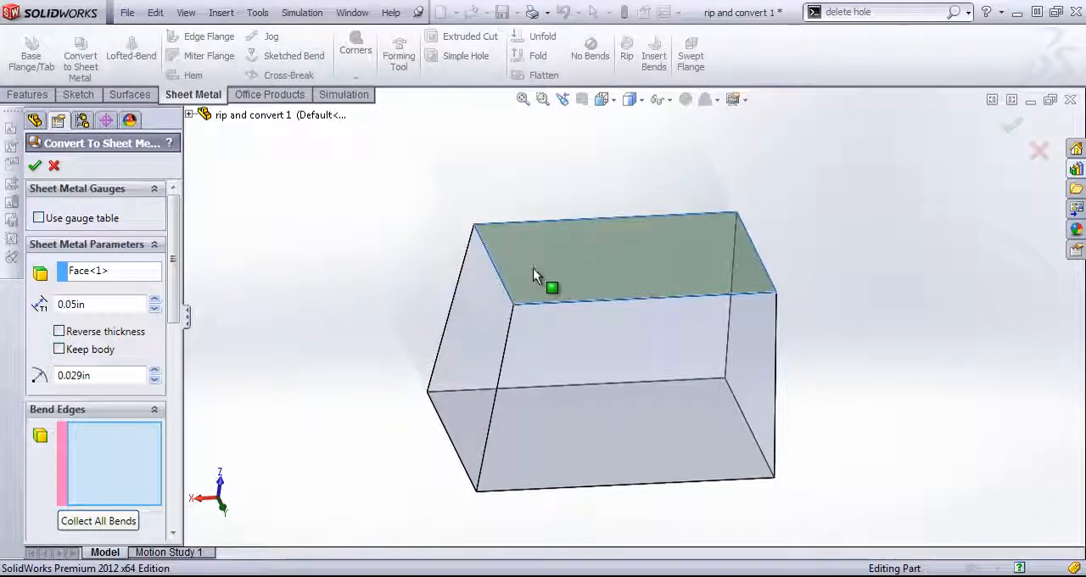
{"action": "left_click", "coordinate": [89, 520]}
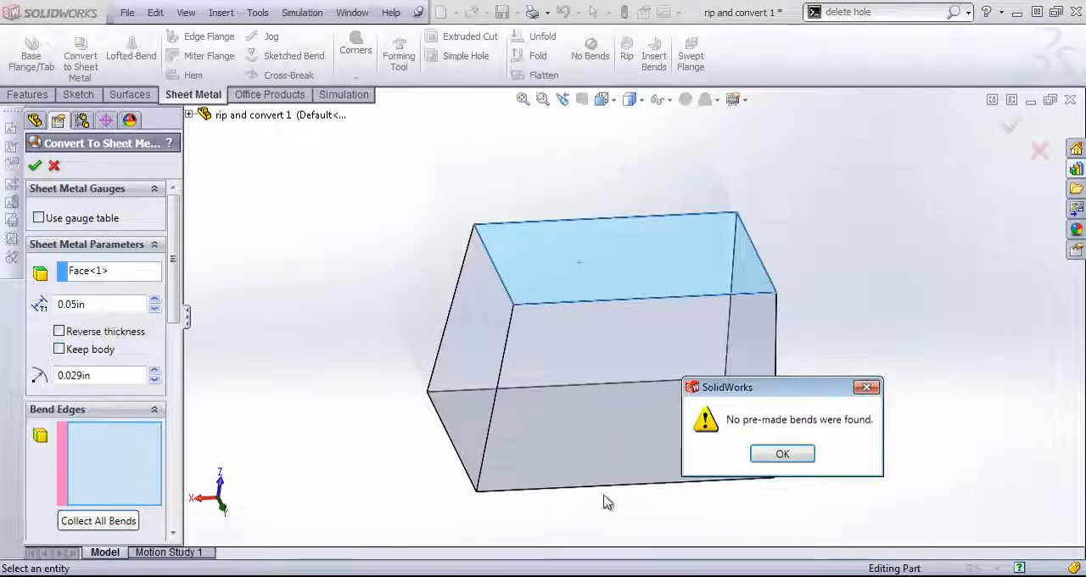
{"action": "left_click", "coordinate": [770, 453]}
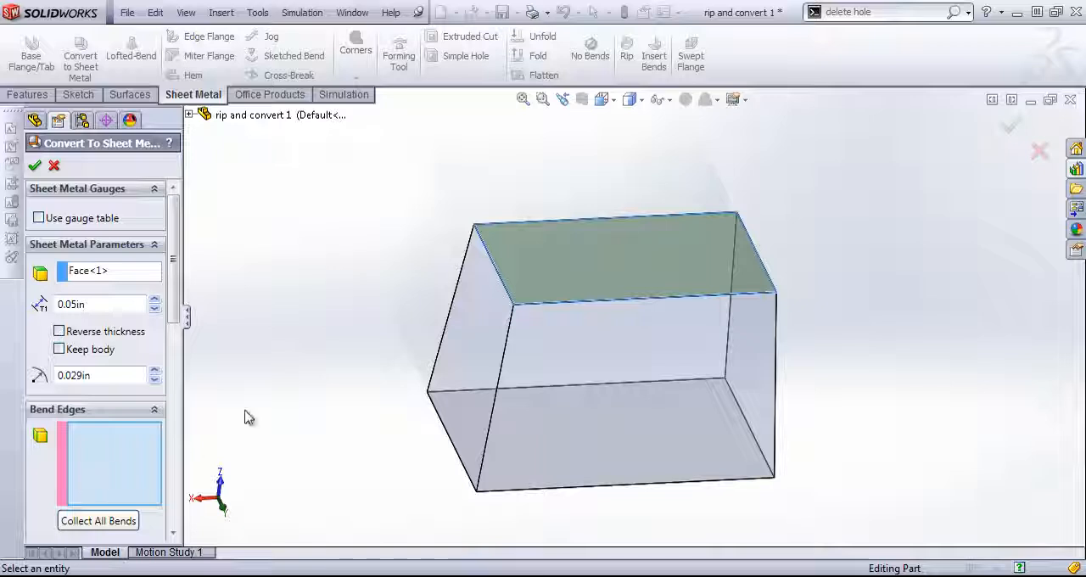
- Select all four edges of the top face as bend edges for the sheet metal conversion
{"action": "left_click", "coordinate": [492, 257]}
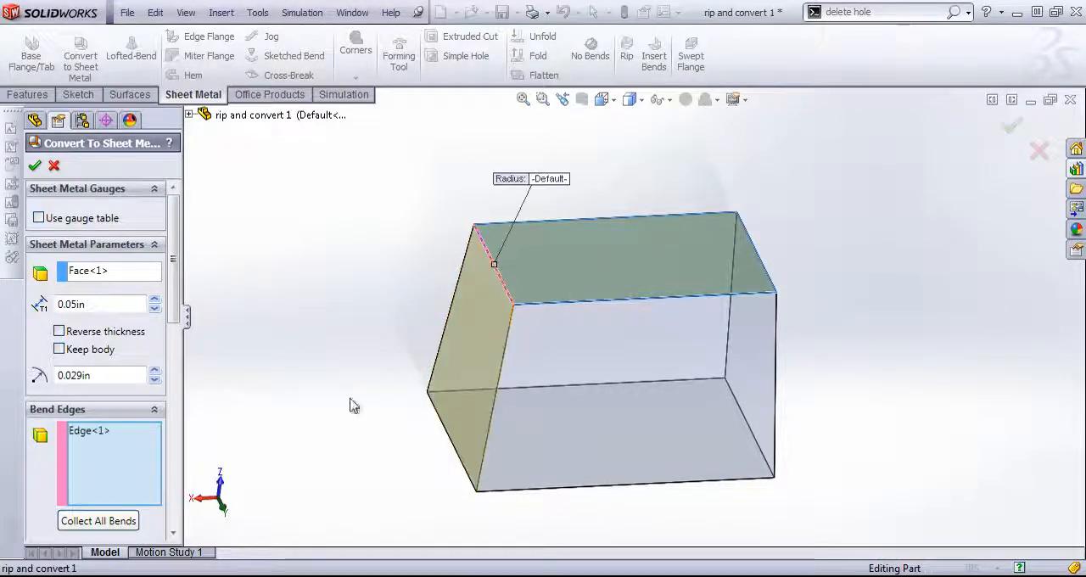
{"action": "left_click", "coordinate": [589, 299]}
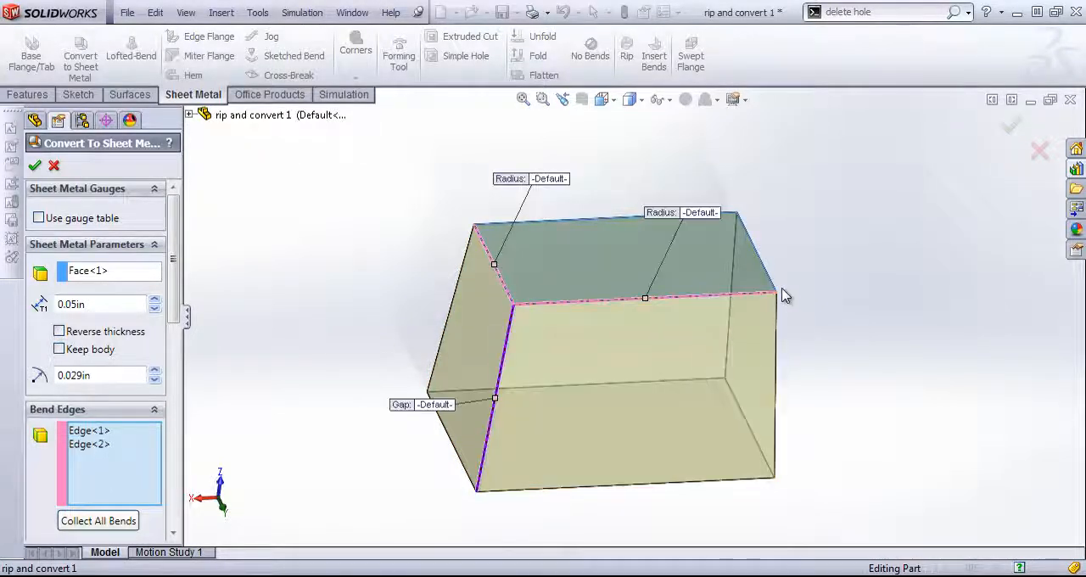
{"action": "middle_click_drag", "start_coordinate": [782, 294], "coordinate": [631, 314]}
{"action": "left_click", "coordinate": [628, 306]}
{"action": "middle_click_drag", "start_coordinate": [715, 355], "coordinate": [606, 458]}
{"action": "left_click", "coordinate": [604, 281]}
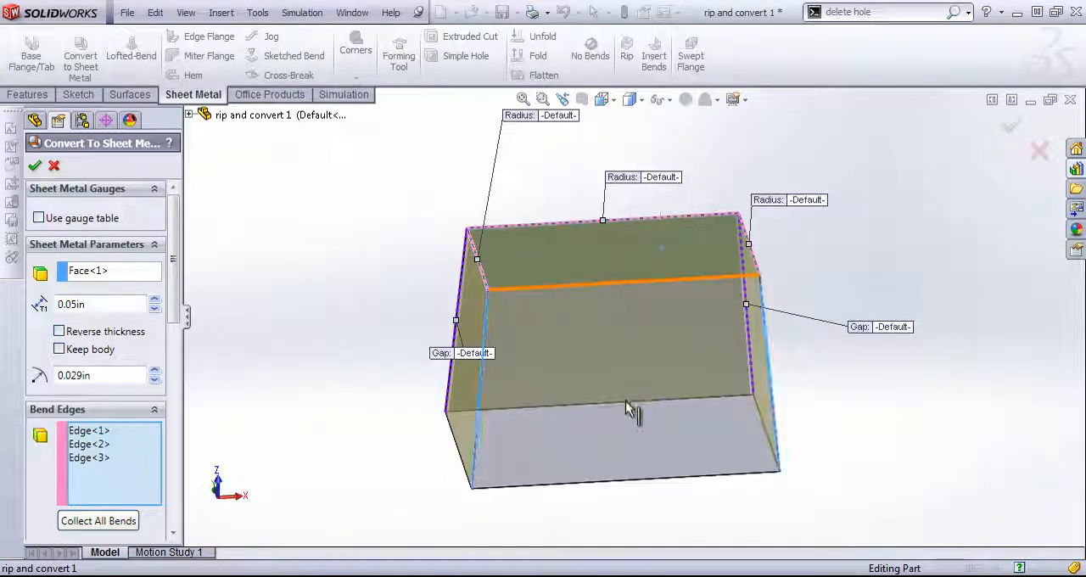
{"action": "middle_click_drag", "start_coordinate": [623, 402], "coordinate": [669, 433]}
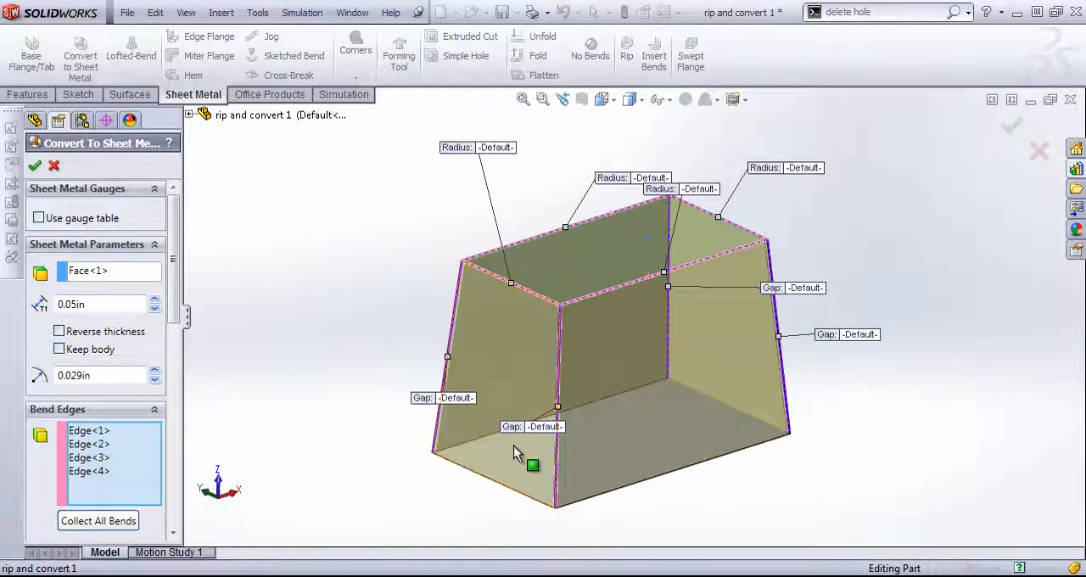
- Inspect the corner gaps between the side walls, and set the default corner gap to 0.01 in
{"action": "scroll", "coordinate": [543, 416], "scroll_direction": "down", "scroll_amount": 8}
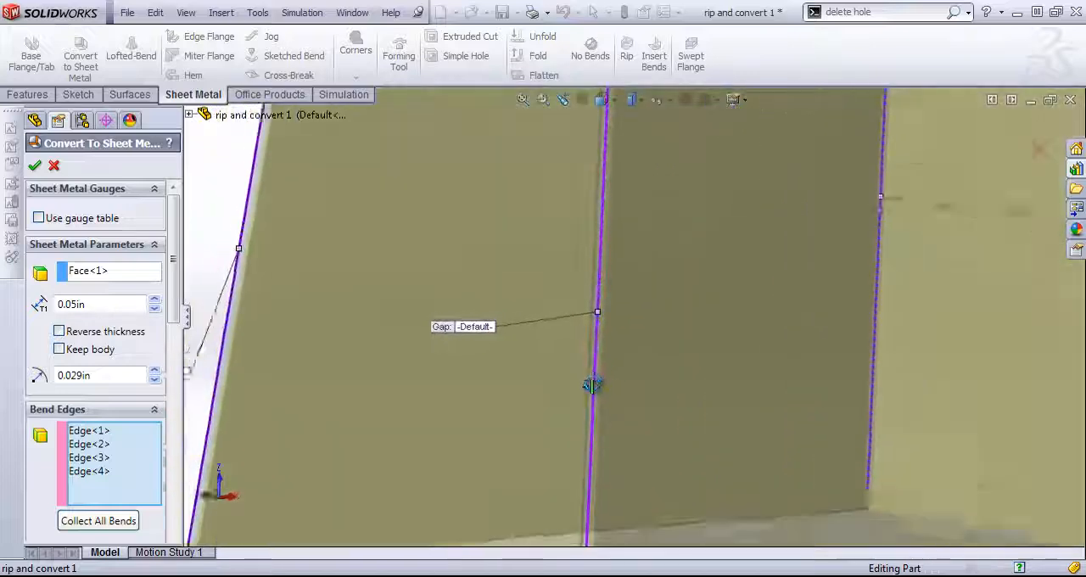
{"action": "scroll", "coordinate": [591, 385], "scroll_direction": "down", "scroll_amount": 4}
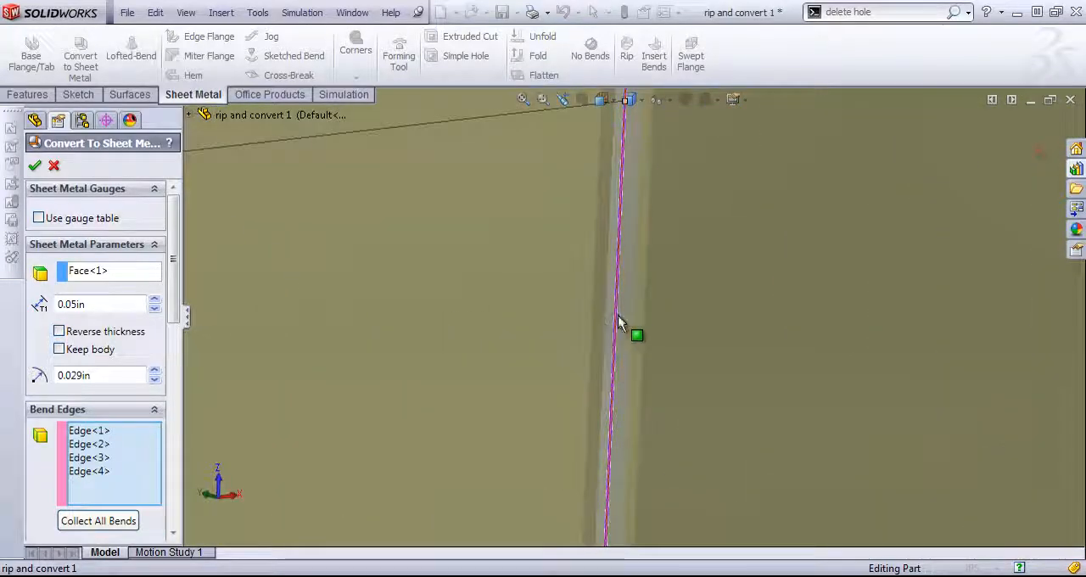
{"action": "scroll", "coordinate": [705, 441], "scroll_direction": "up", "scroll_amount": 10}
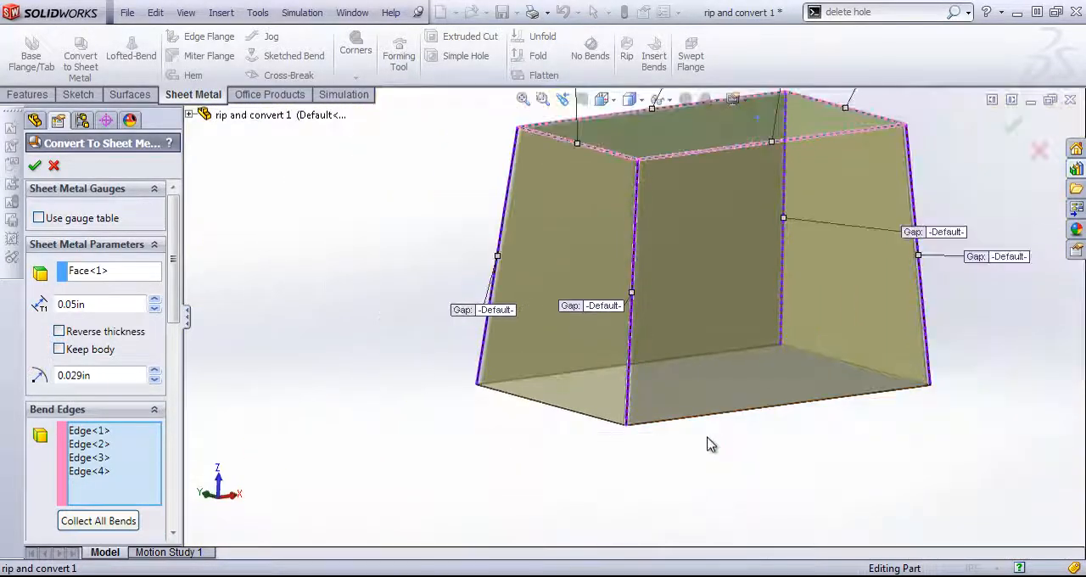
{"action": "middle_click_drag", "start_coordinate": [818, 234], "coordinate": [751, 255]}
{"action": "scroll", "coordinate": [705, 322], "scroll_direction": "down", "scroll_amount": 3}
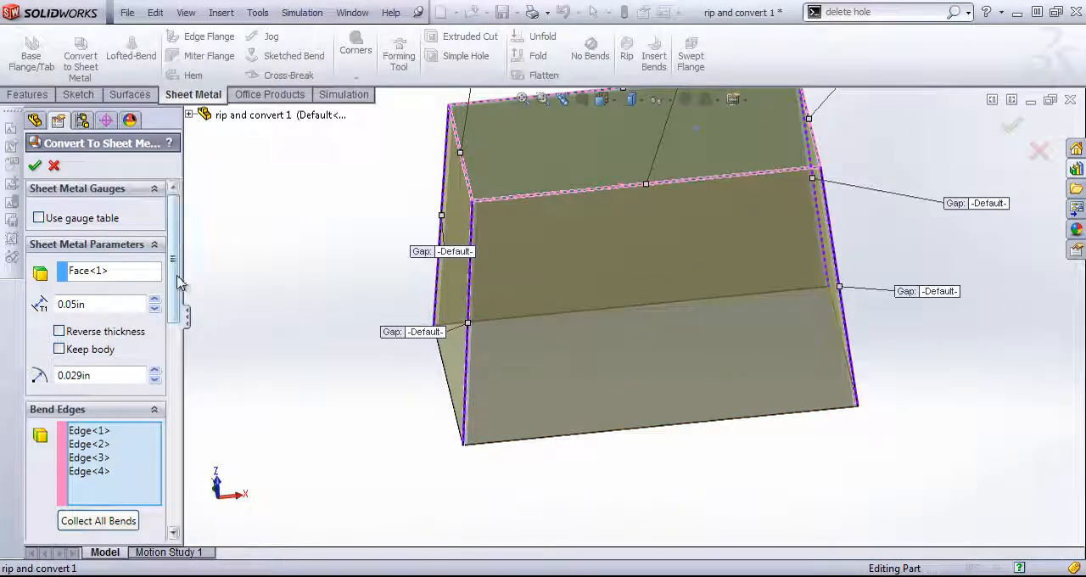
{"action": "mouse_move", "coordinate": [174, 274]}
{"action": "left_mouse_down"}
{"action": "mouse_move", "coordinate": [174, 290]}
{"action": "mouse_move", "coordinate": [173, 277]}
{"action": "left_mouse_up"}
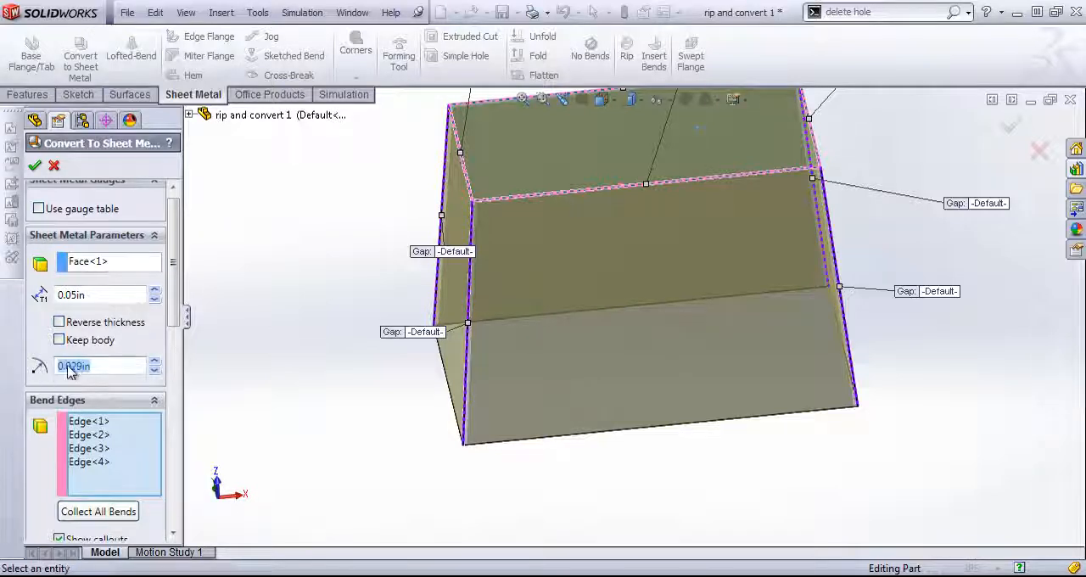
{"action": "left_click_drag", "start_coordinate": [172, 291], "coordinate": [170, 471]}
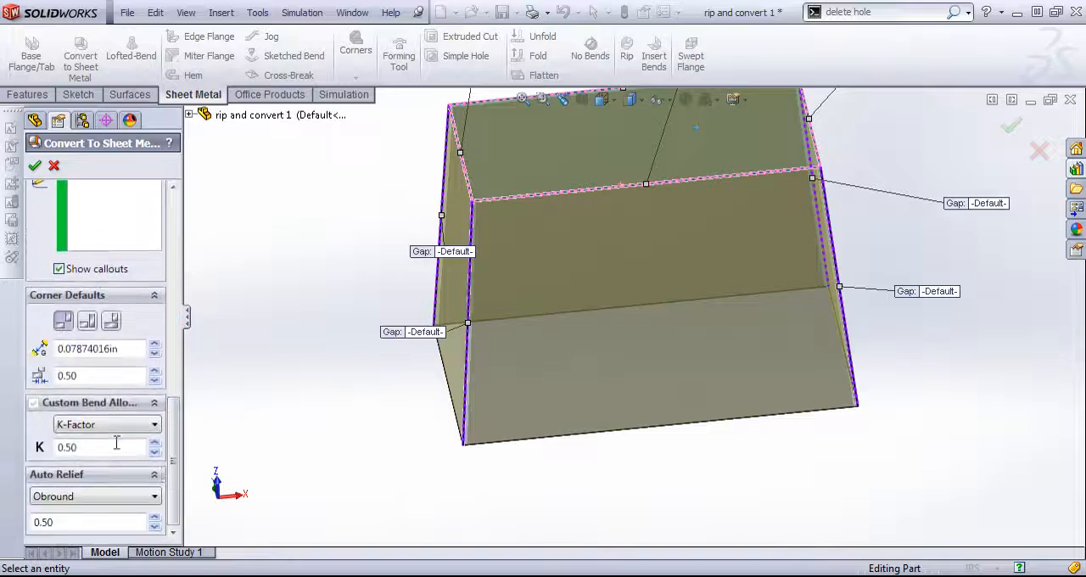
{"action": "double_click", "coordinate": [125, 349]}
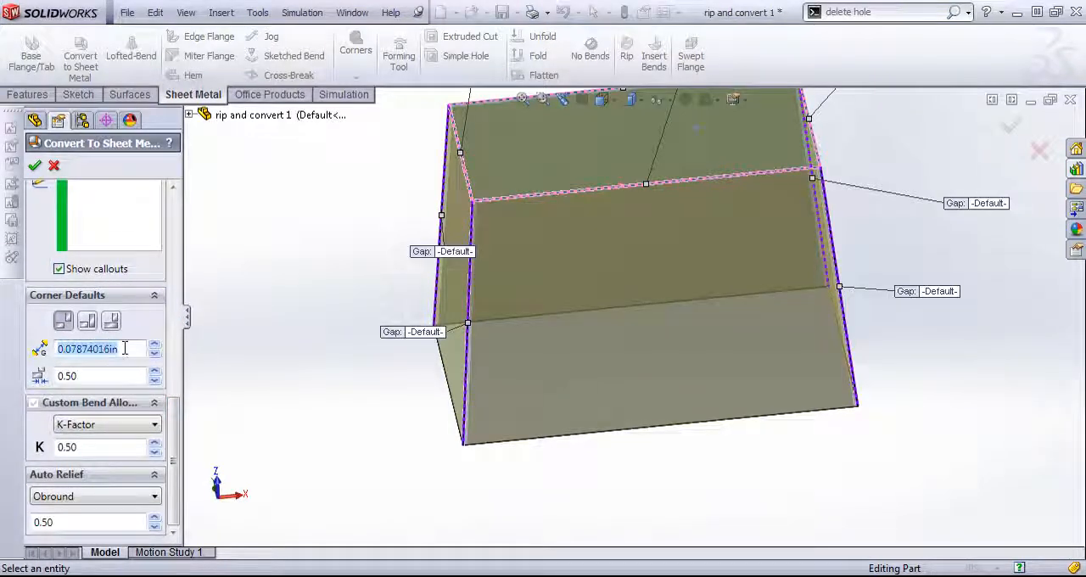
{"action": "key", "text": "BackSpace"}
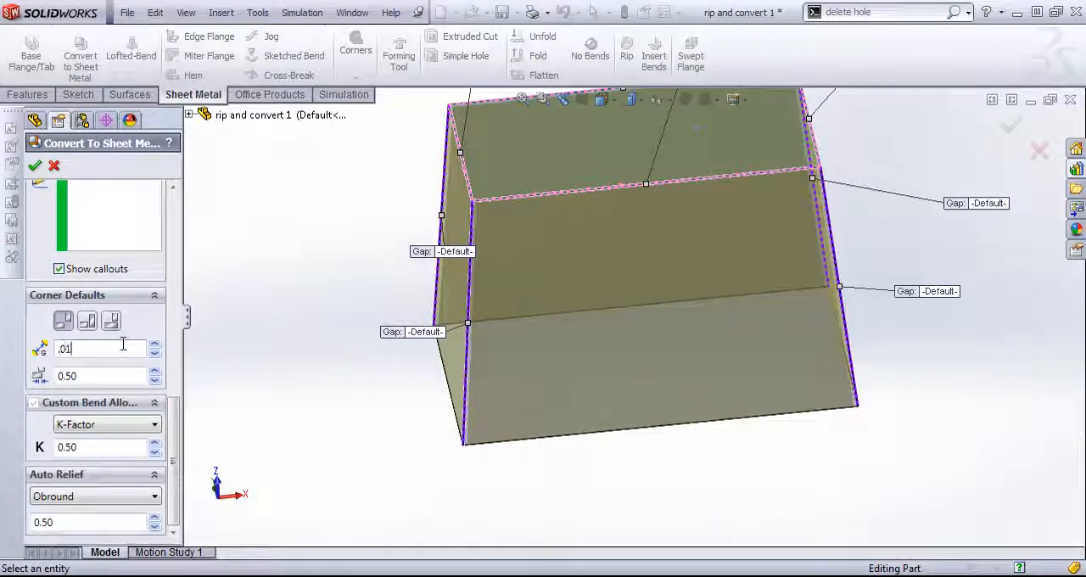
{"action": "key", "text": "Return"}
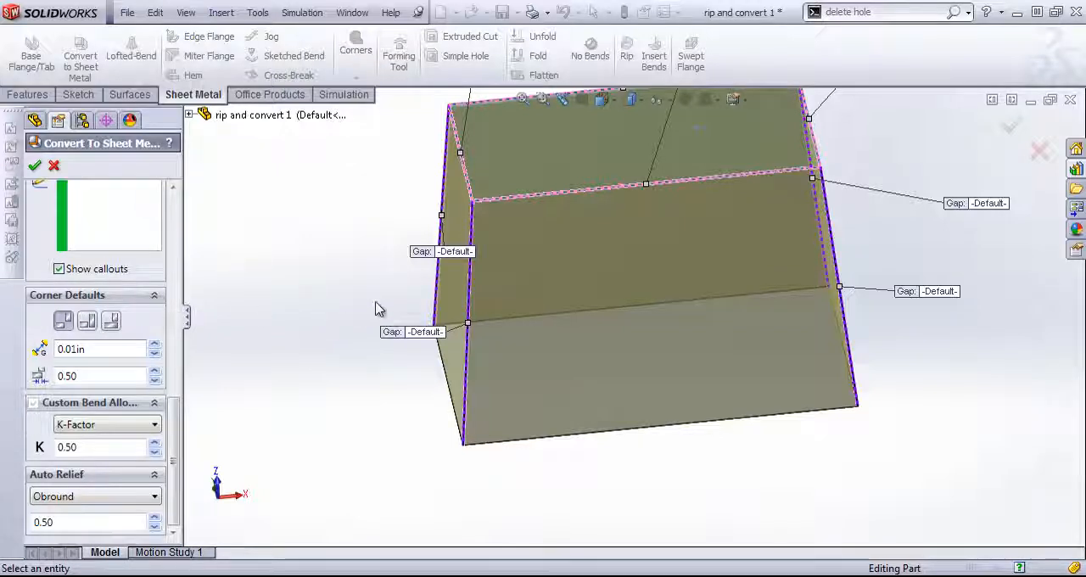
- Override the bend radius of the front long edge of the top face with 0.05 in
{"action": "scroll", "coordinate": [450, 282], "scroll_direction": "up", "scroll_amount": 5}
{"action": "scroll", "coordinate": [746, 251], "scroll_direction": "down", "scroll_amount": 2}
{"action": "middle_click_drag", "start_coordinate": [699, 244], "coordinate": [667, 286]}
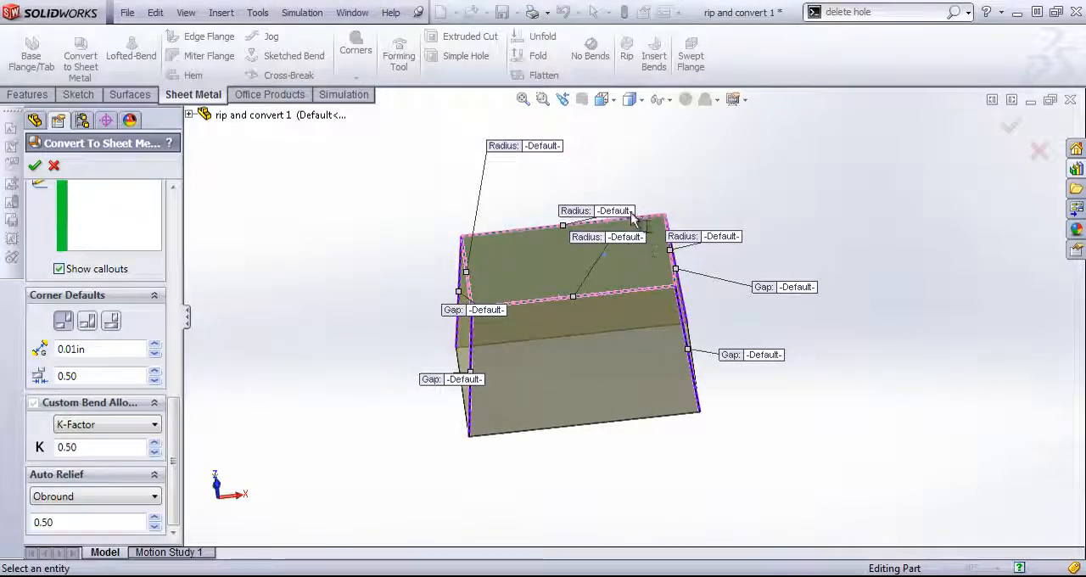
{"action": "left_click", "coordinate": [628, 239]}
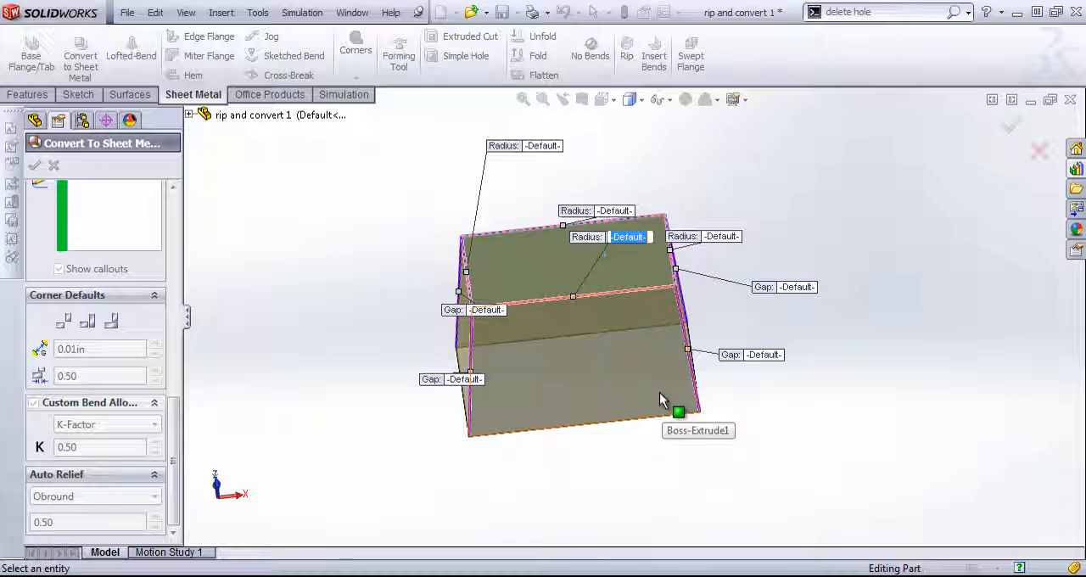
{"action": "type", "text": ".05"}
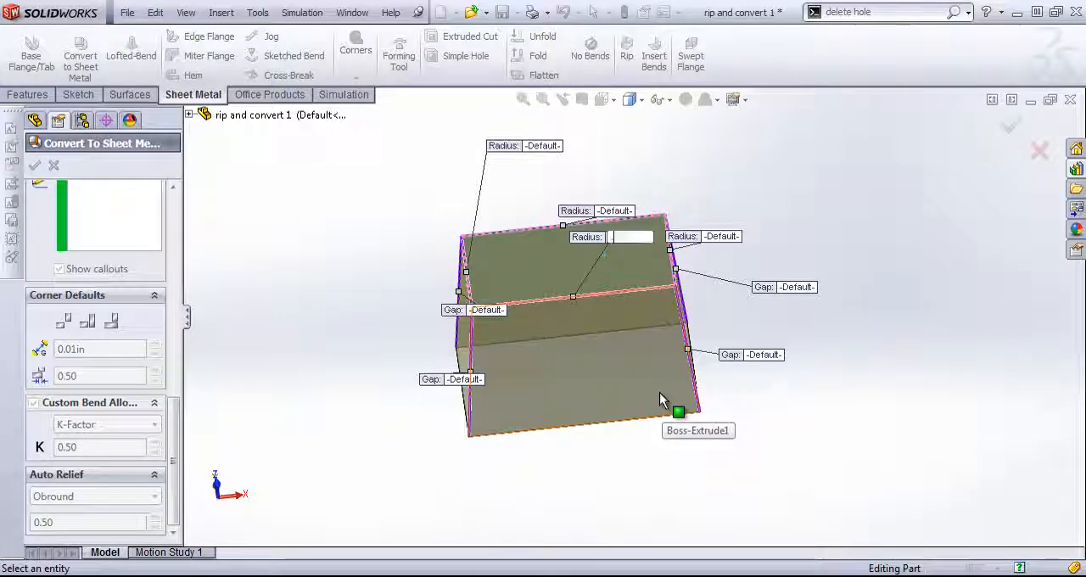
{"action": "key", "text": "Return"}
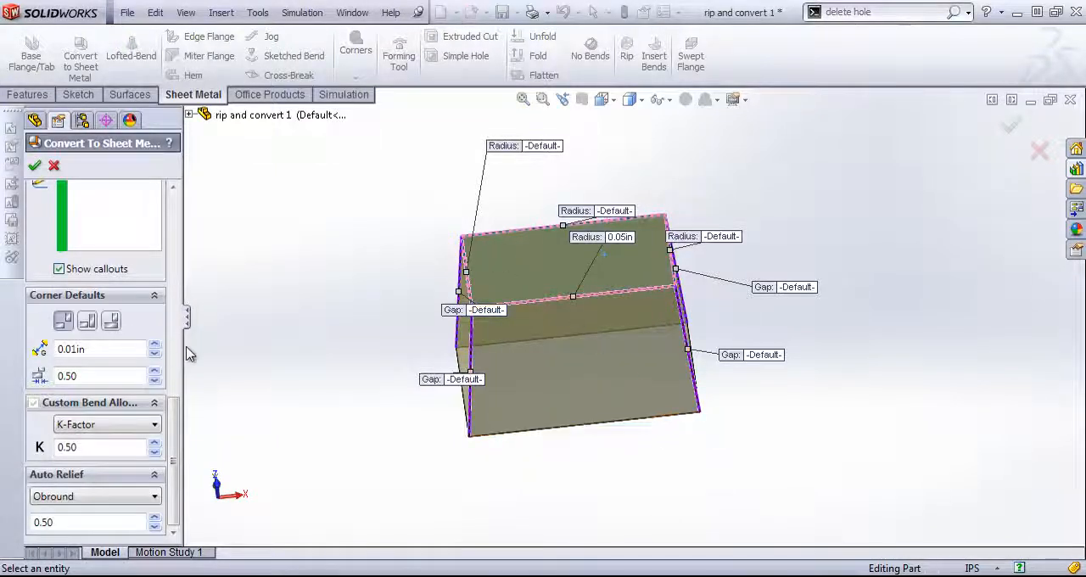
- Set the same edge's bend radius override to 1 in and examine the bend preview at the corners
{"action": "left_click_drag", "start_coordinate": [177, 416], "coordinate": [170, 160]}
{"action": "middle_click_drag", "start_coordinate": [463, 342], "coordinate": [548, 328]}
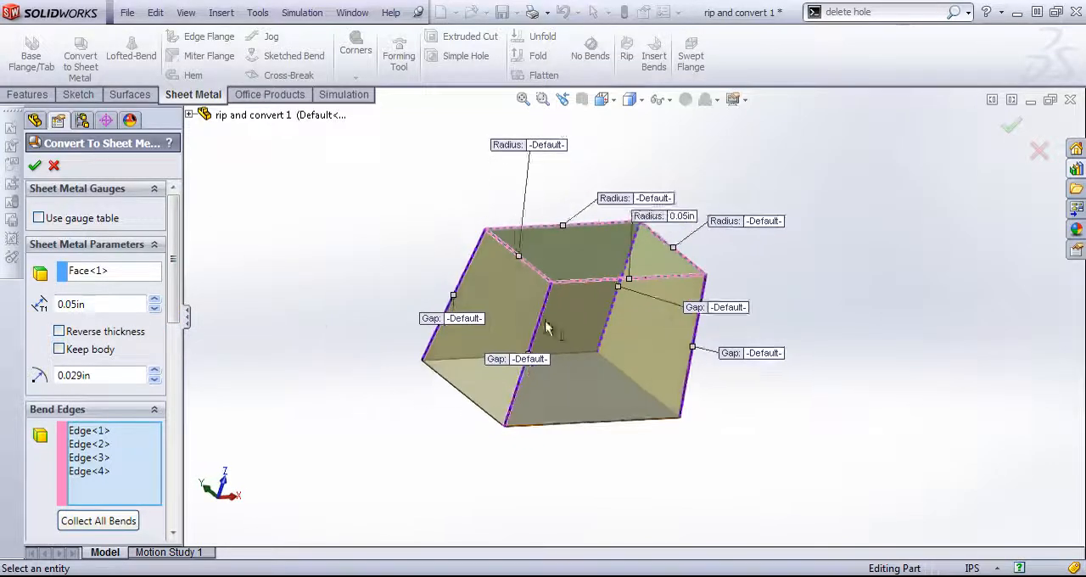
{"action": "scroll", "coordinate": [483, 303], "scroll_direction": "down", "scroll_amount": 8}
{"action": "middle_click_drag", "start_coordinate": [532, 240], "coordinate": [592, 290]}
{"action": "scroll", "coordinate": [572, 238], "scroll_direction": "down", "scroll_amount": 3}
{"action": "scroll", "coordinate": [591, 284], "scroll_direction": "up", "scroll_amount": 8}
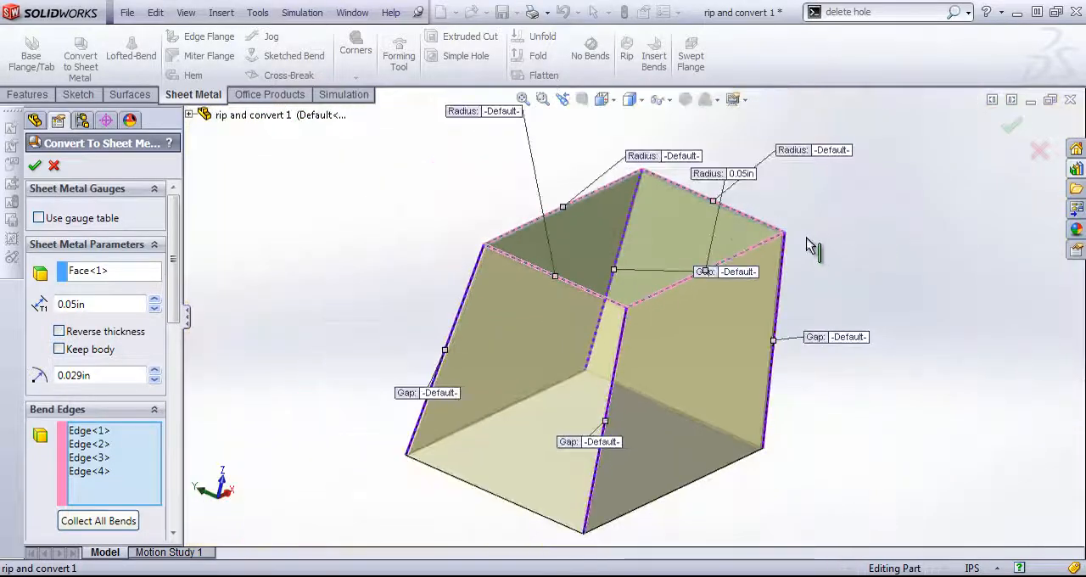
{"action": "left_click", "coordinate": [744, 174]}
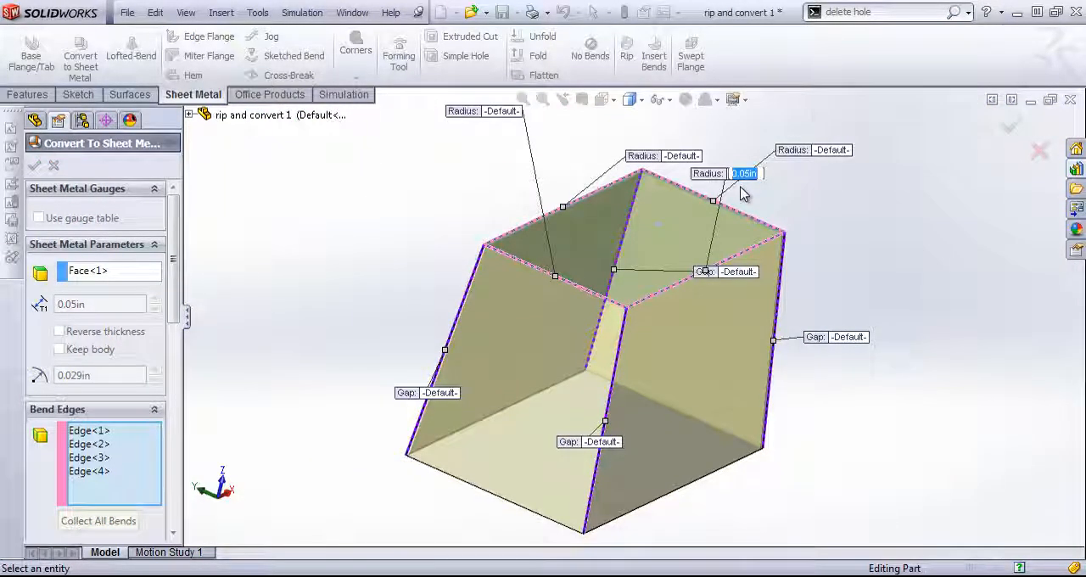
{"action": "type", "text": "1"}
{"action": "key", "text": "Return"}
{"action": "middle_click_drag", "start_coordinate": [746, 212], "coordinate": [637, 301]}
{"action": "scroll", "coordinate": [637, 300], "scroll_direction": "down", "scroll_amount": 6}
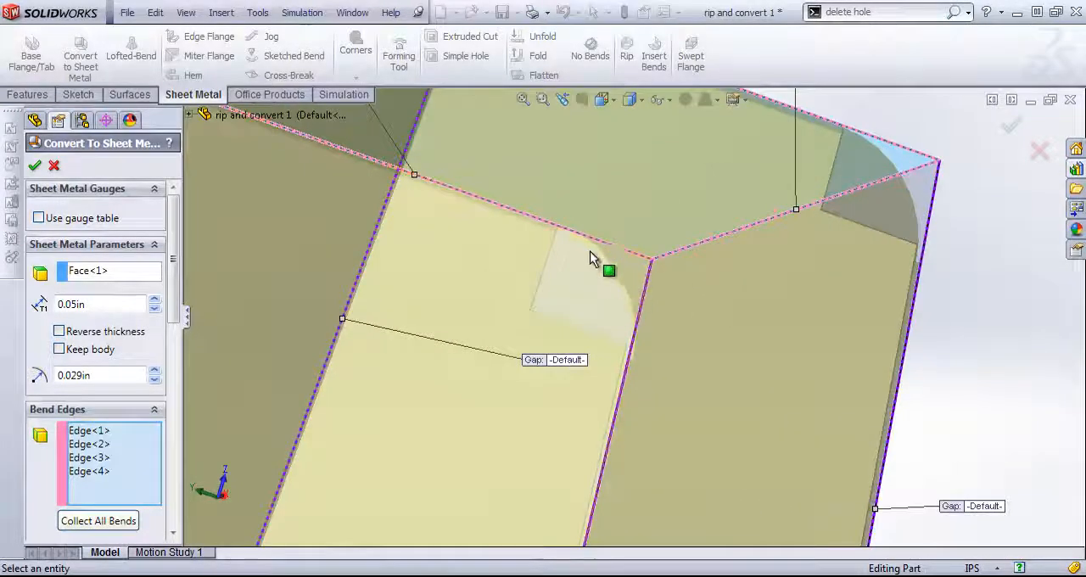
{"action": "scroll", "coordinate": [654, 357], "scroll_direction": "up", "scroll_amount": 6}
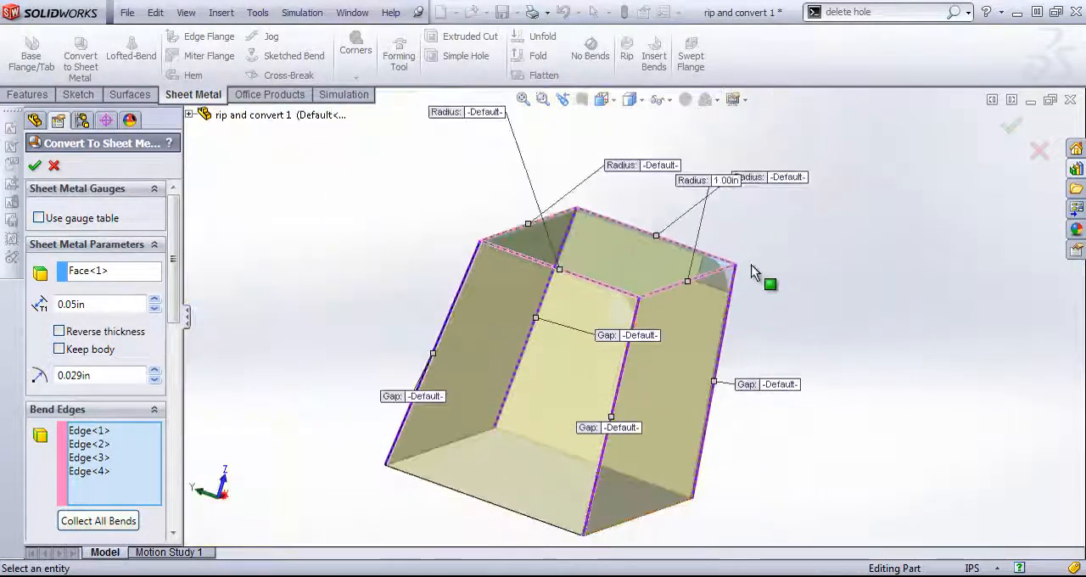
- Try a bend radius of 0 in on that top edge, and set its radius to 0.029 in
{"action": "left_click", "coordinate": [723, 181]}
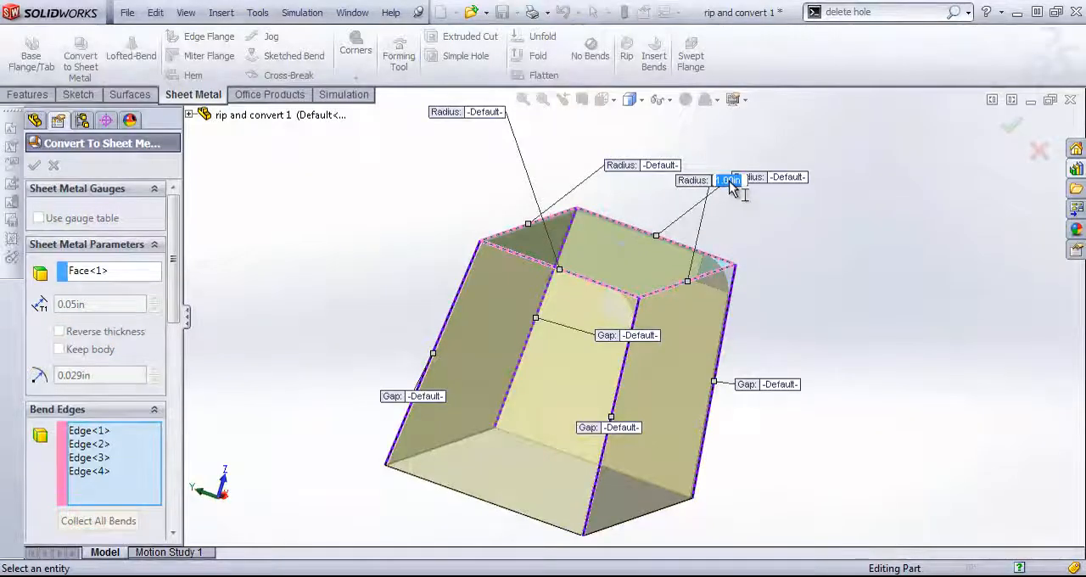
{"action": "type", "text": "0"}
{"action": "key", "text": "Return"}
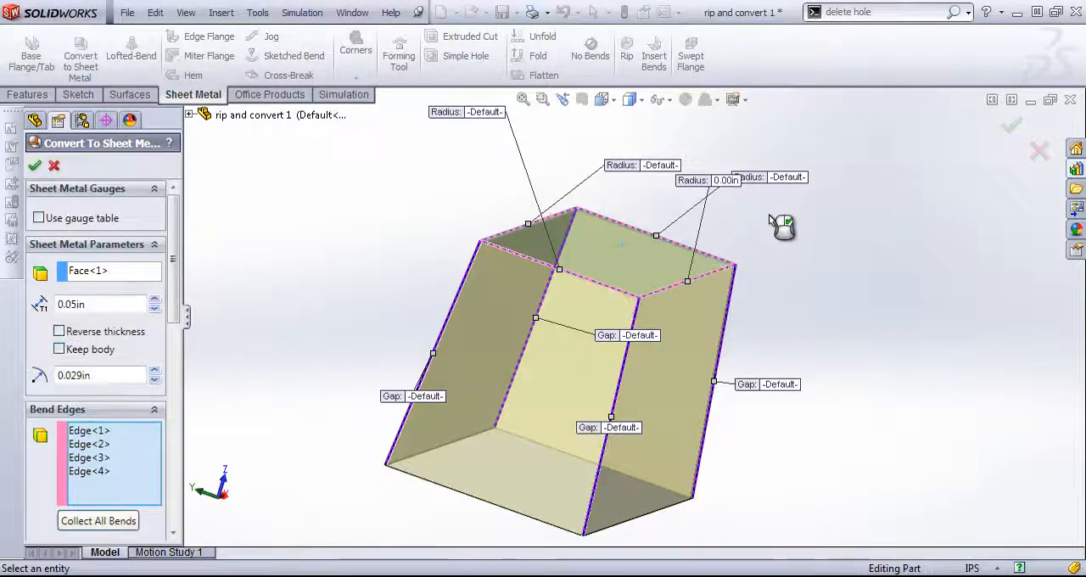
{"action": "left_click", "coordinate": [727, 181]}
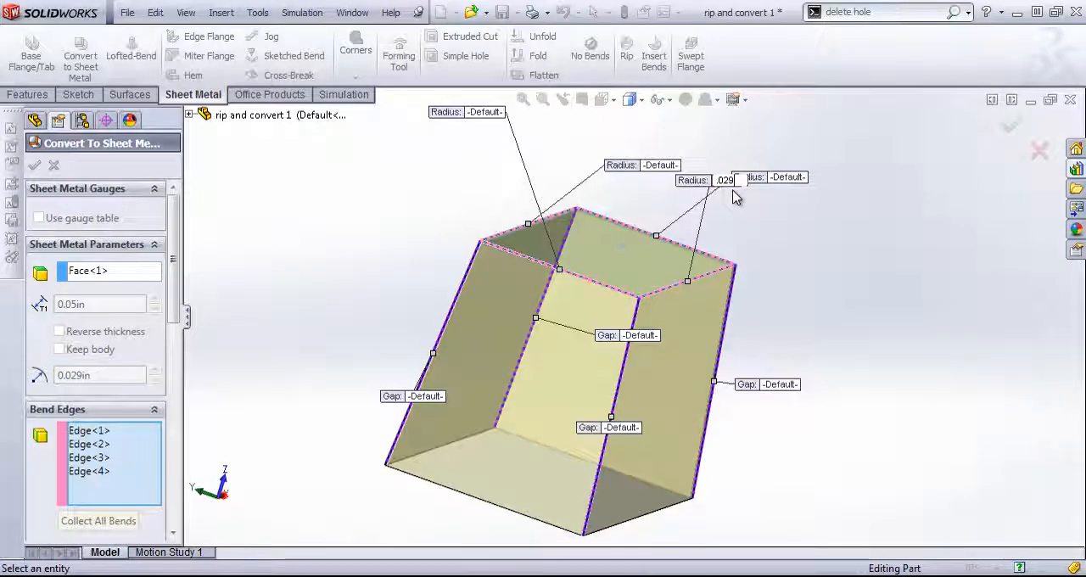
{"action": "key", "text": "Return"}
- Add a short bottom edge of the solid as a fifth bend edge, and cancel the sheet metal conversion
{"action": "middle_click_drag", "start_coordinate": [801, 234], "coordinate": [713, 240]}
{"action": "scroll", "coordinate": [730, 243], "scroll_direction": "up", "scroll_amount": 3}
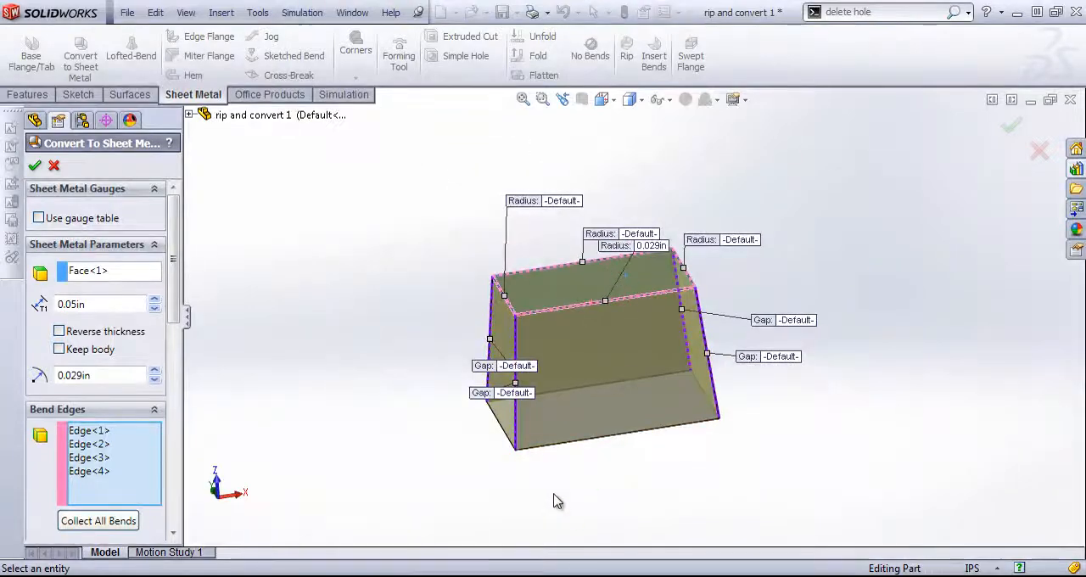
{"action": "middle_click_drag", "start_coordinate": [604, 392], "coordinate": [692, 382]}
{"action": "scroll", "coordinate": [547, 379], "scroll_direction": "down", "scroll_amount": 3}
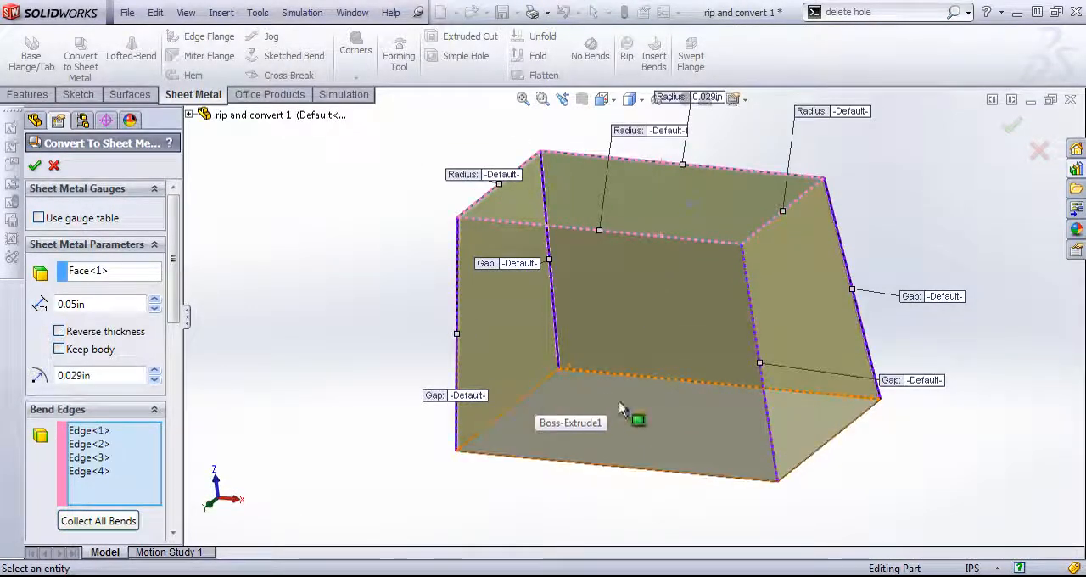
{"action": "left_click", "coordinate": [540, 384]}
{"action": "left_click", "coordinate": [661, 459]}
{"action": "middle_click_drag", "start_coordinate": [661, 459], "coordinate": [625, 388]}
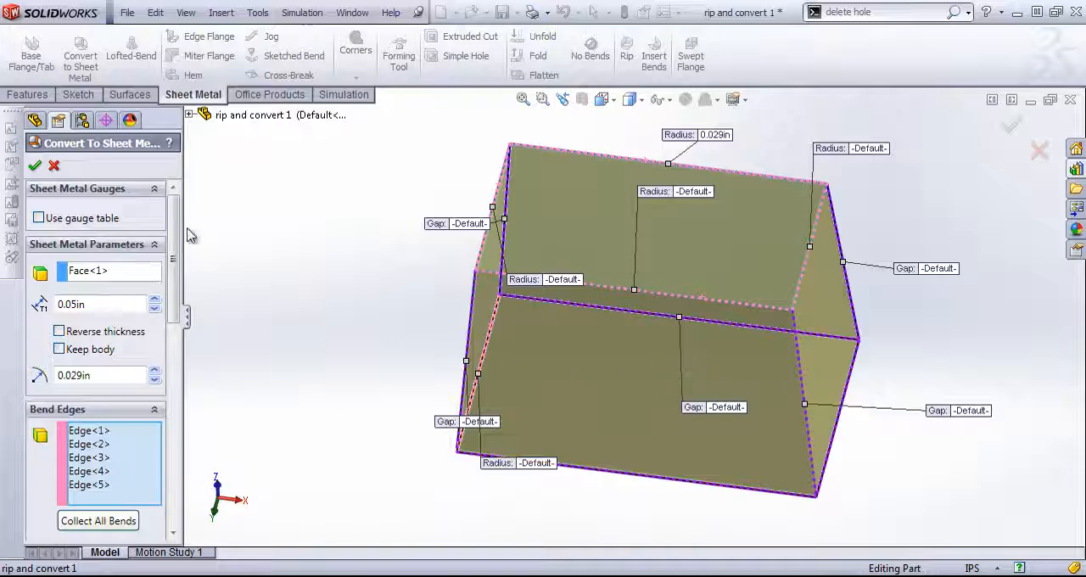
{"action": "left_click_drag", "start_coordinate": [174, 230], "coordinate": [176, 354]}
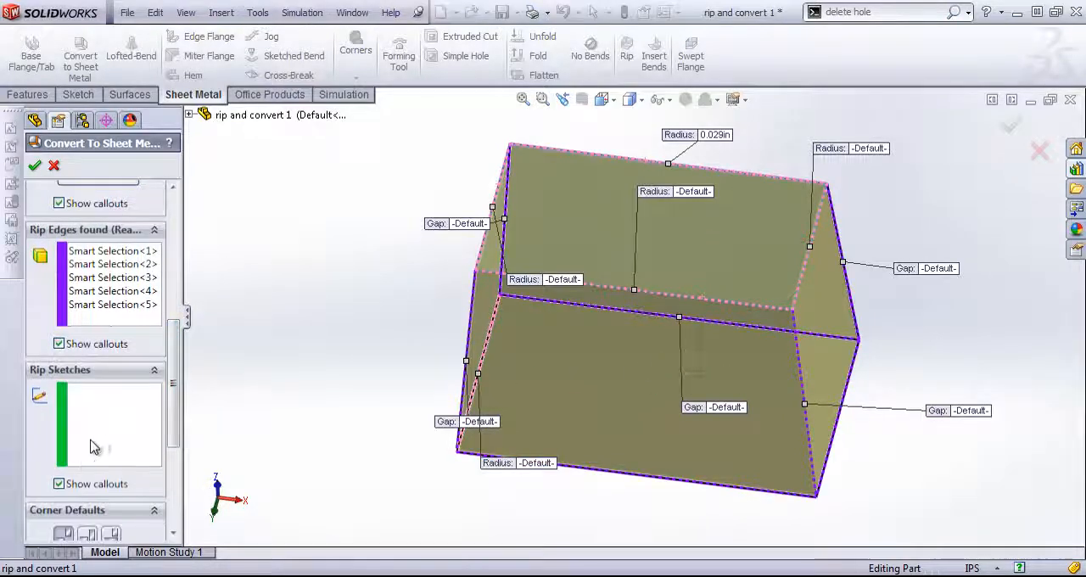
{"action": "left_click", "coordinate": [1040, 151]}
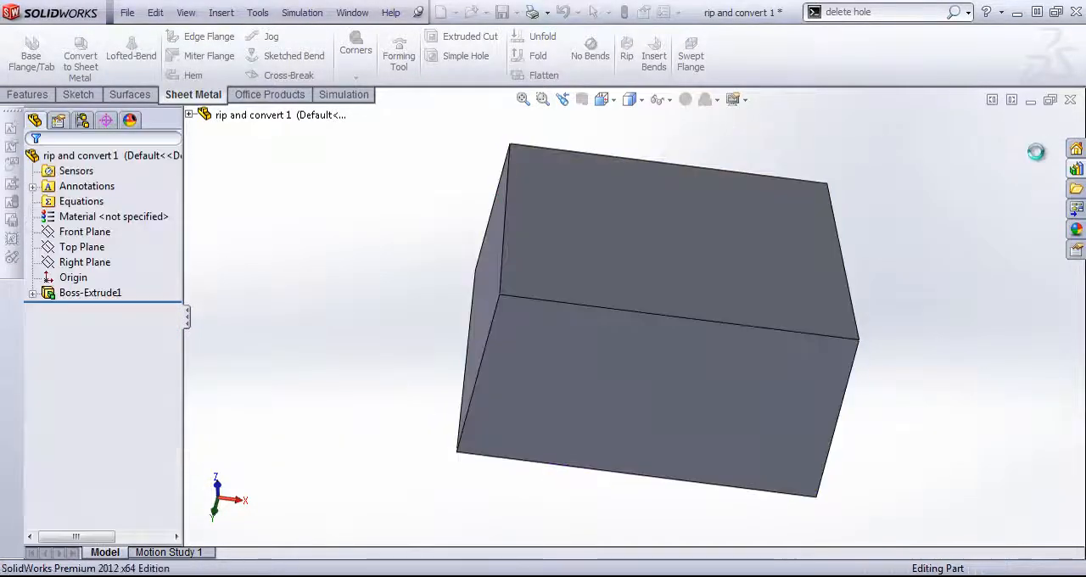
- Sketch a straight line across the middle of the large bottom face, joining the midpoints of its long edges, and close the sketch
{"action": "left_click", "coordinate": [764, 435]}
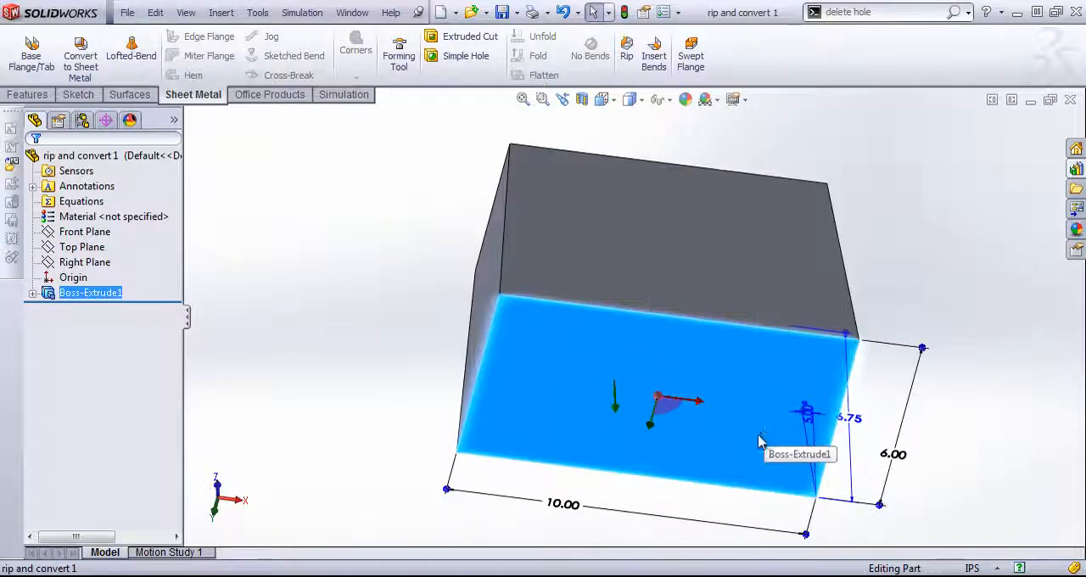
{"action": "key", "text": "space"}
{"action": "left_click", "coordinate": [789, 310]}
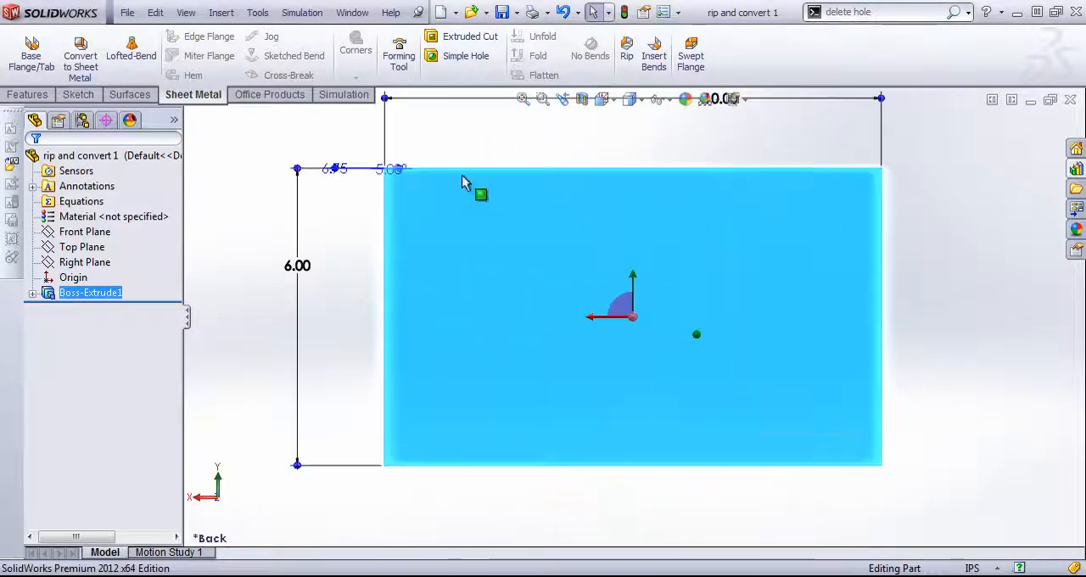
{"action": "left_click", "coordinate": [80, 94]}
{"action": "left_click", "coordinate": [104, 37]}
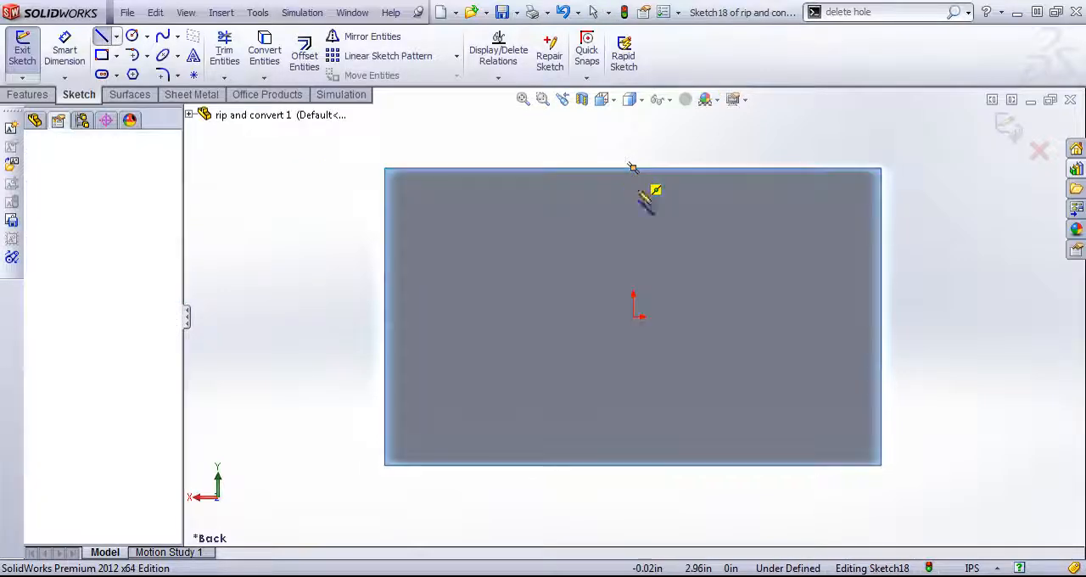
{"action": "left_click", "coordinate": [633, 167]}
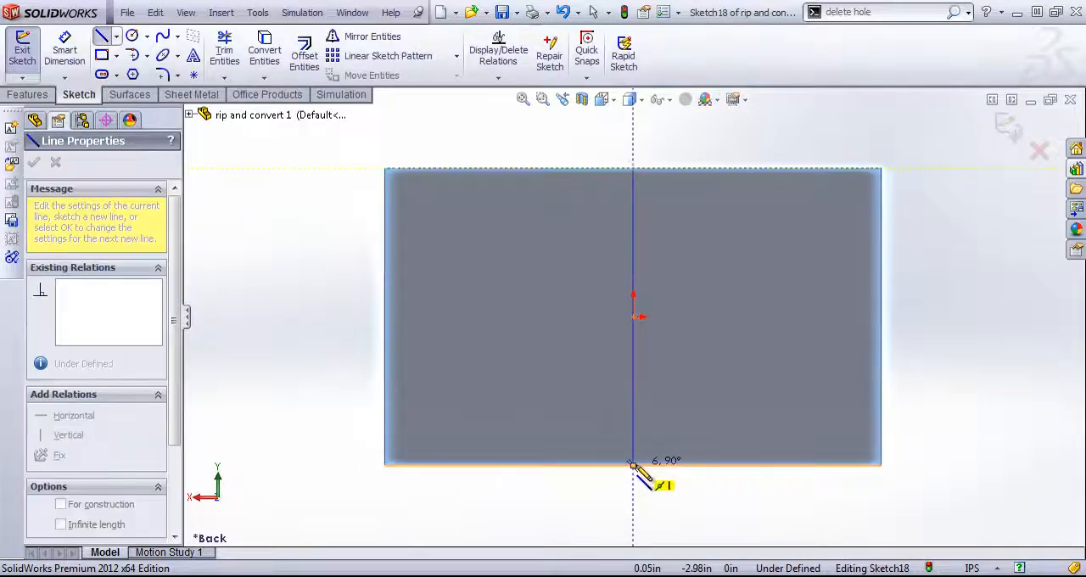
{"action": "left_click", "coordinate": [633, 465]}
{"action": "right_click", "coordinate": [793, 239]}
{"action": "left_click", "coordinate": [816, 127]}
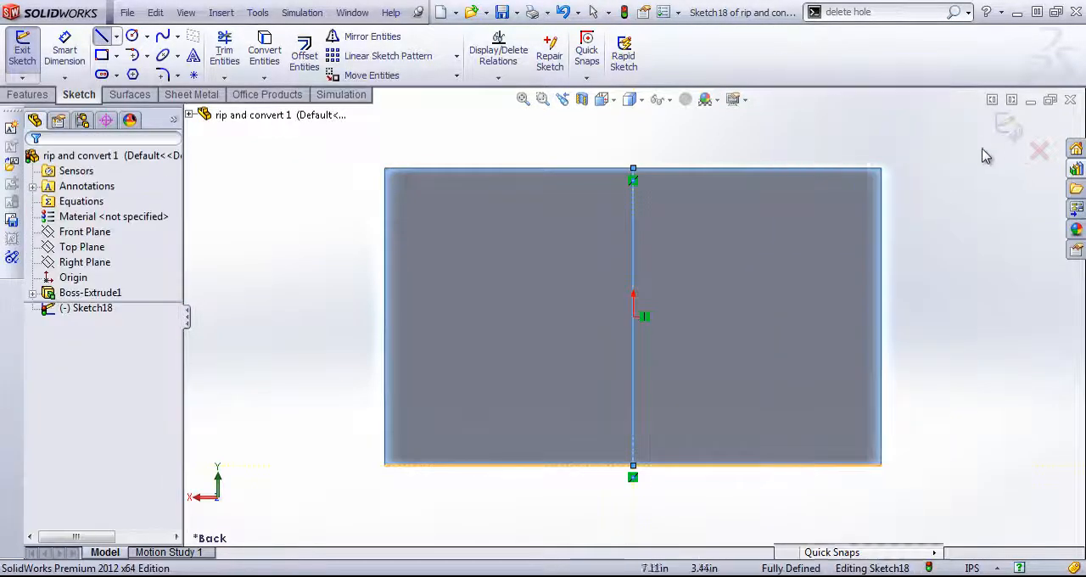
{"action": "left_click", "coordinate": [1010, 125]}
- Start a sheet metal conversion with the small top face fixed, and add its four edges and one short bottom edge as bend edges
{"action": "middle_click_drag", "start_coordinate": [628, 178], "coordinate": [642, 310]}
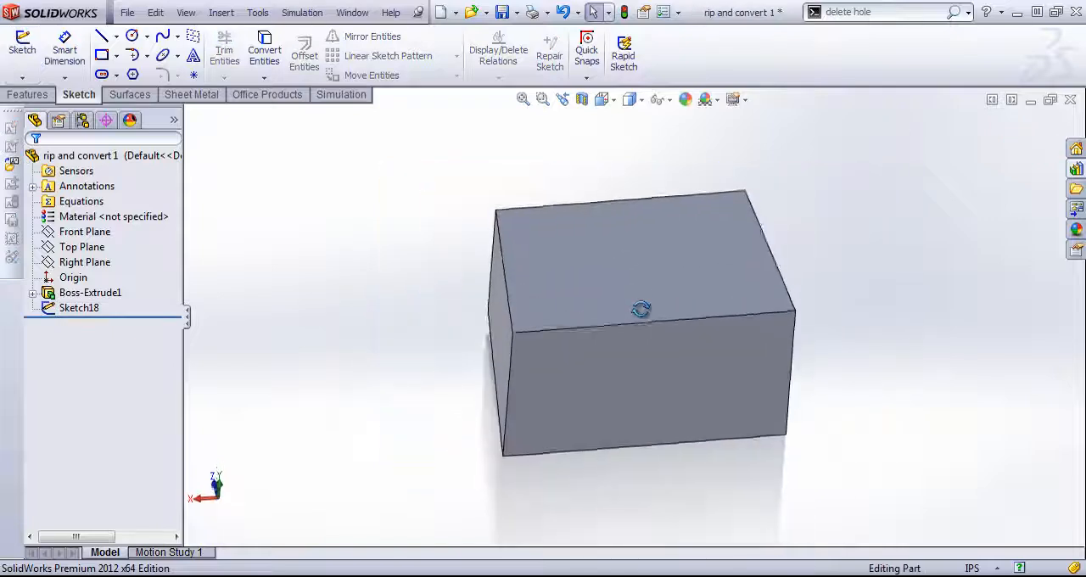
{"action": "left_click", "coordinate": [192, 94]}
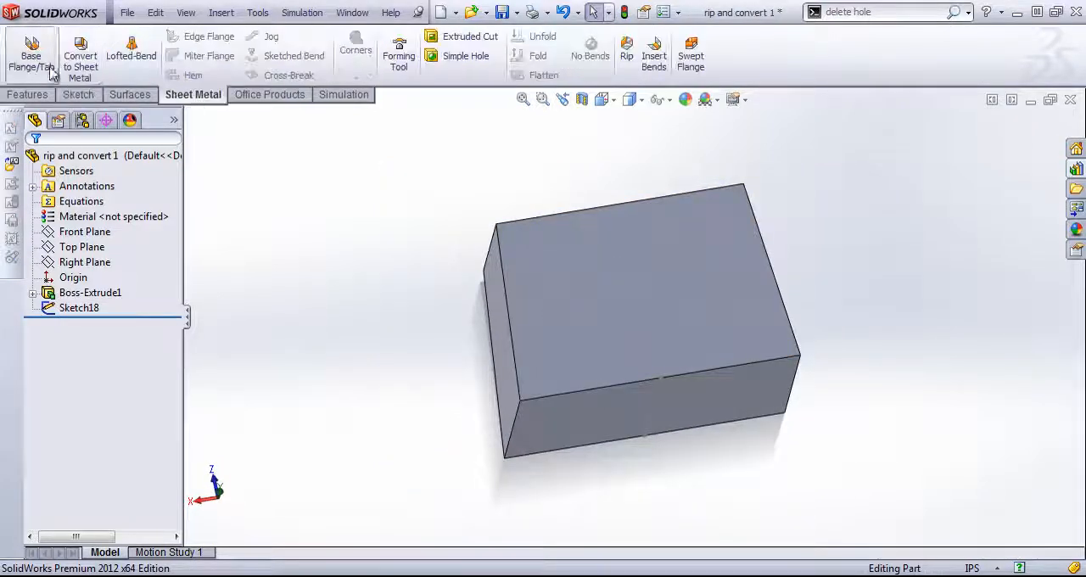
{"action": "left_click", "coordinate": [80, 55]}
{"action": "middle_click_drag", "start_coordinate": [552, 184], "coordinate": [695, 348]}
{"action": "left_click", "coordinate": [628, 266]}
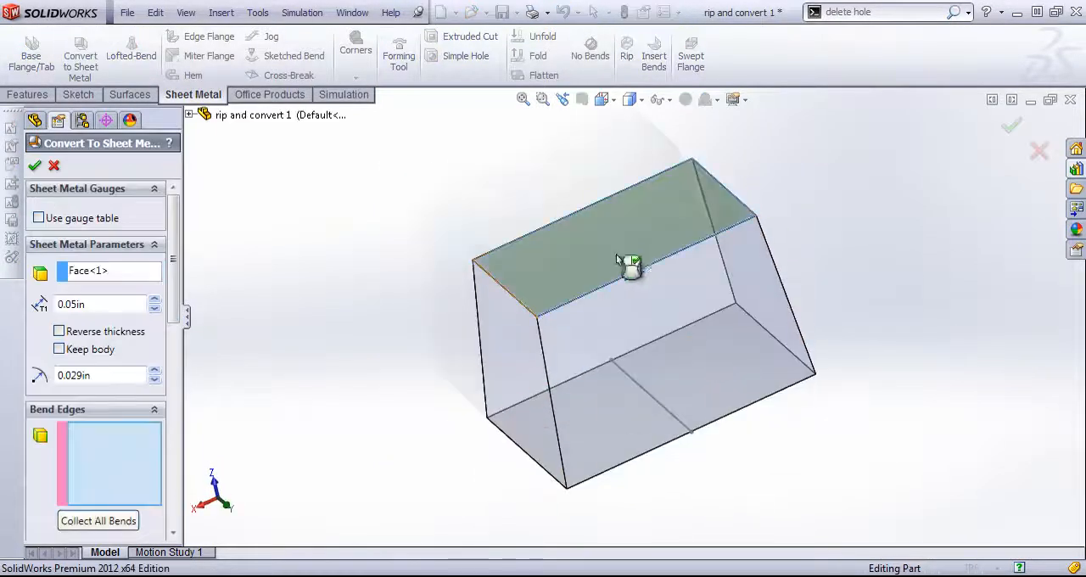
{"action": "left_click", "coordinate": [659, 273]}
{"action": "left_click", "coordinate": [517, 304]}
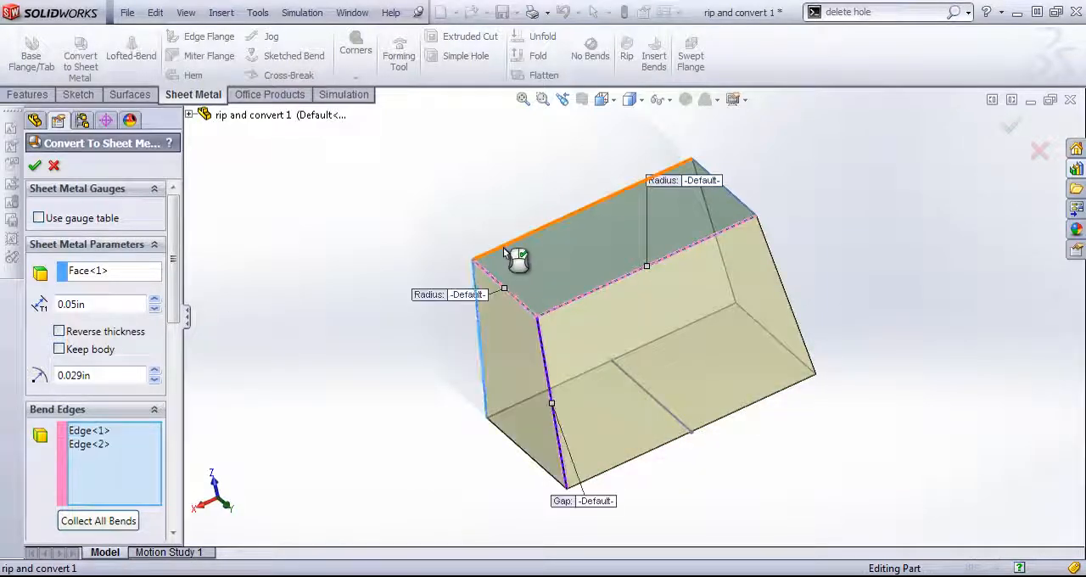
{"action": "left_click", "coordinate": [505, 252]}
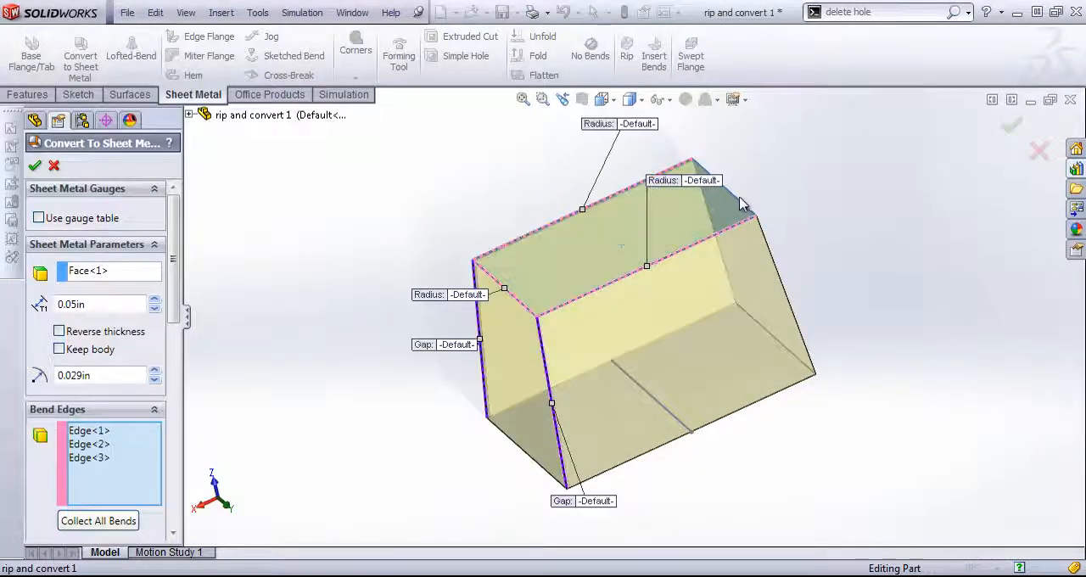
{"action": "left_click", "coordinate": [781, 358]}
{"action": "middle_click_drag", "start_coordinate": [781, 358], "coordinate": [766, 216]}
{"action": "left_click", "coordinate": [509, 409]}
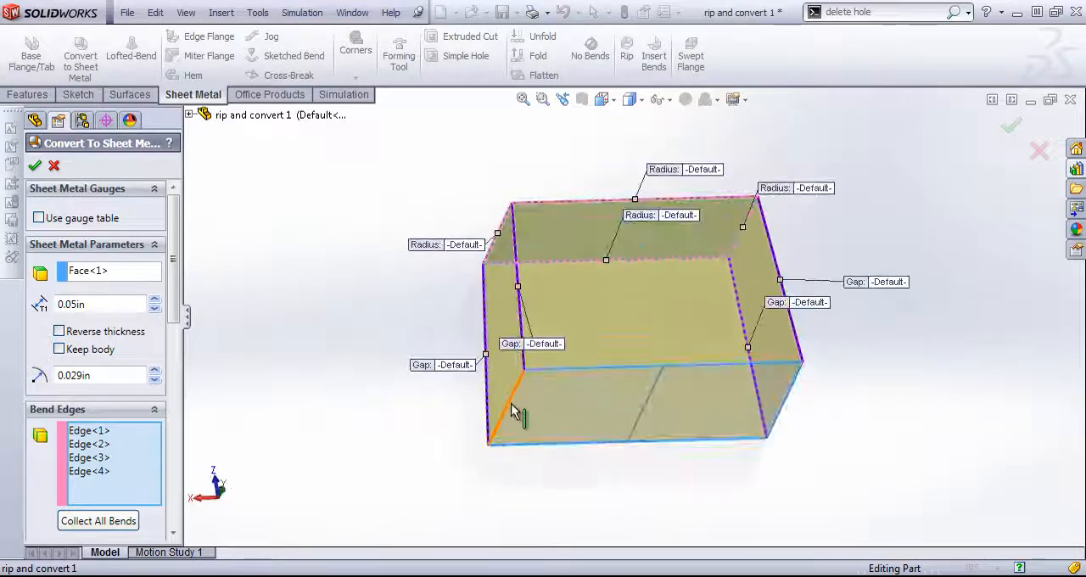
- Use the midline sketch on the bottom face as the rip sketch of the conversion
{"action": "left_click_drag", "start_coordinate": [172, 300], "coordinate": [169, 416]}
{"action": "left_click", "coordinate": [127, 437]}
{"action": "left_click", "coordinate": [655, 398]}
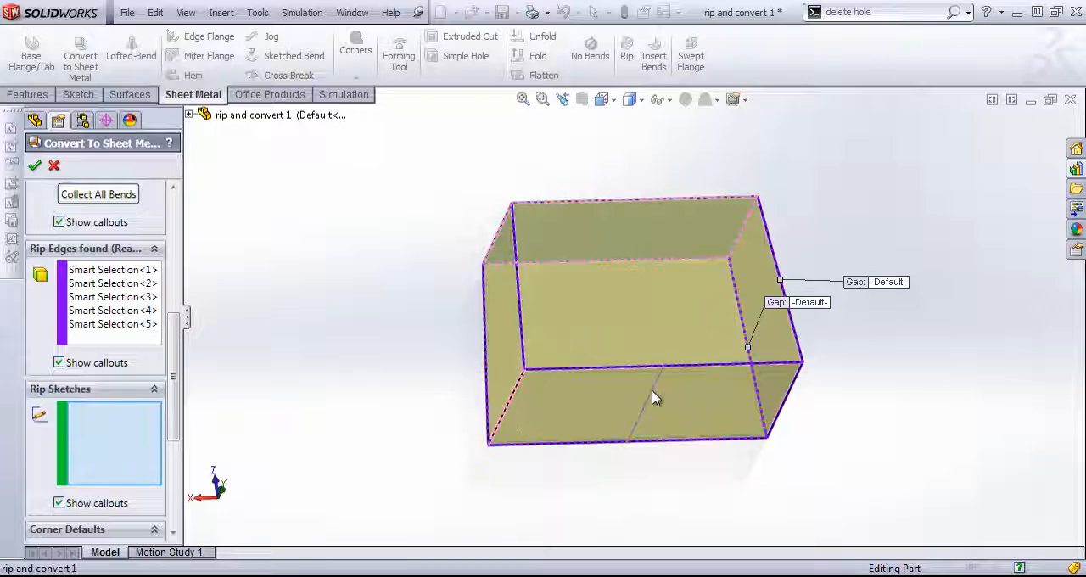
{"action": "middle_click_drag", "start_coordinate": [725, 423], "coordinate": [700, 413]}
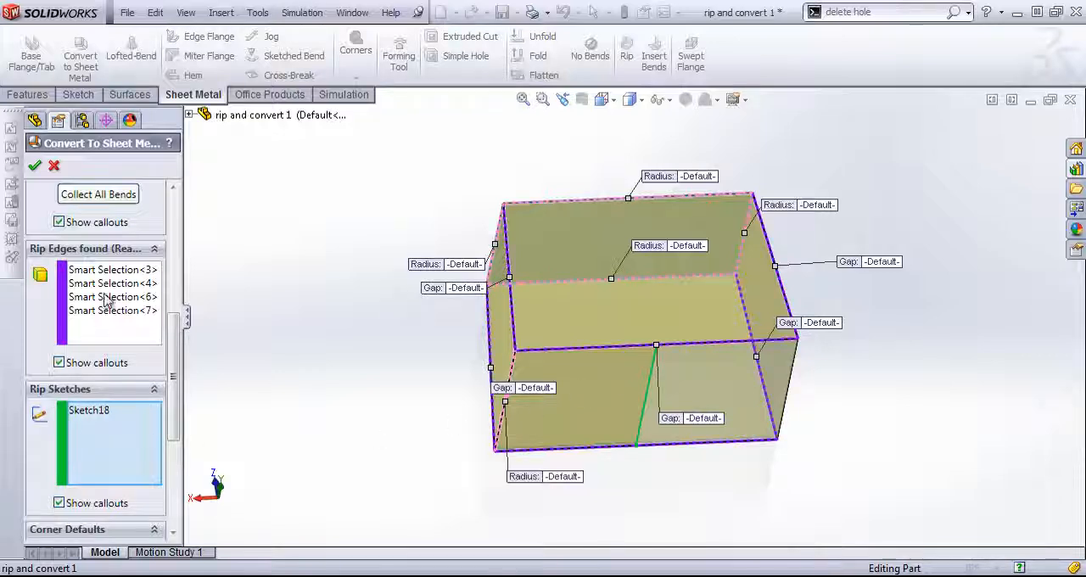
- Add the opposite short edge of the bottom face as a sixth bend edge
{"action": "left_click", "coordinate": [106, 329]}
{"action": "scroll", "coordinate": [181, 302], "scroll_direction": "up", "scroll_amount": 3}
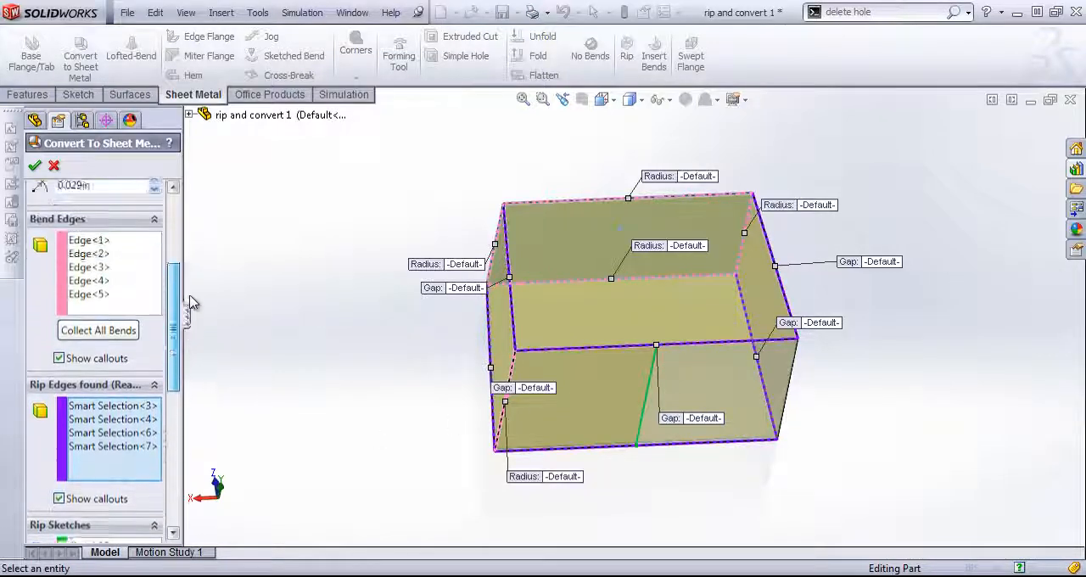
{"action": "left_click", "coordinate": [110, 304]}
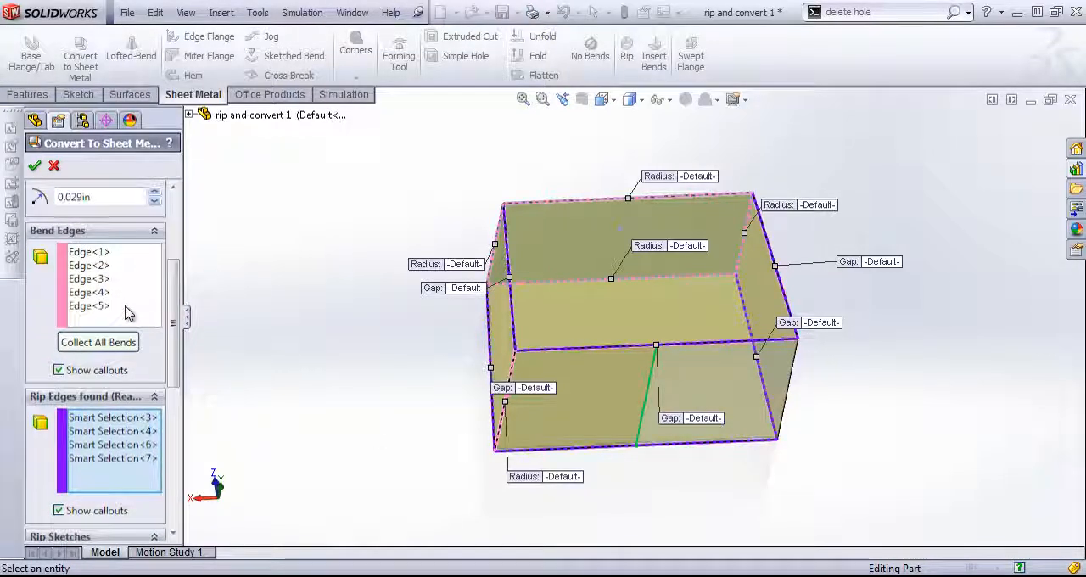
{"action": "left_click", "coordinate": [791, 384]}
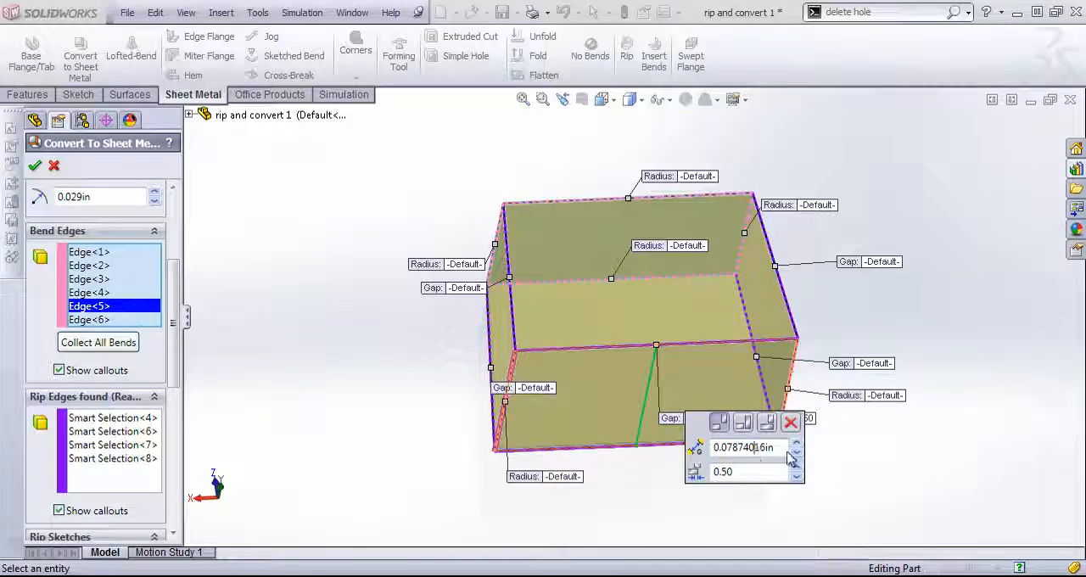
- Set the gap of the sketched rip to 0.1 in and accept the sheet metal conversion
{"action": "left_click_drag", "start_coordinate": [778, 448], "coordinate": [685, 455]}
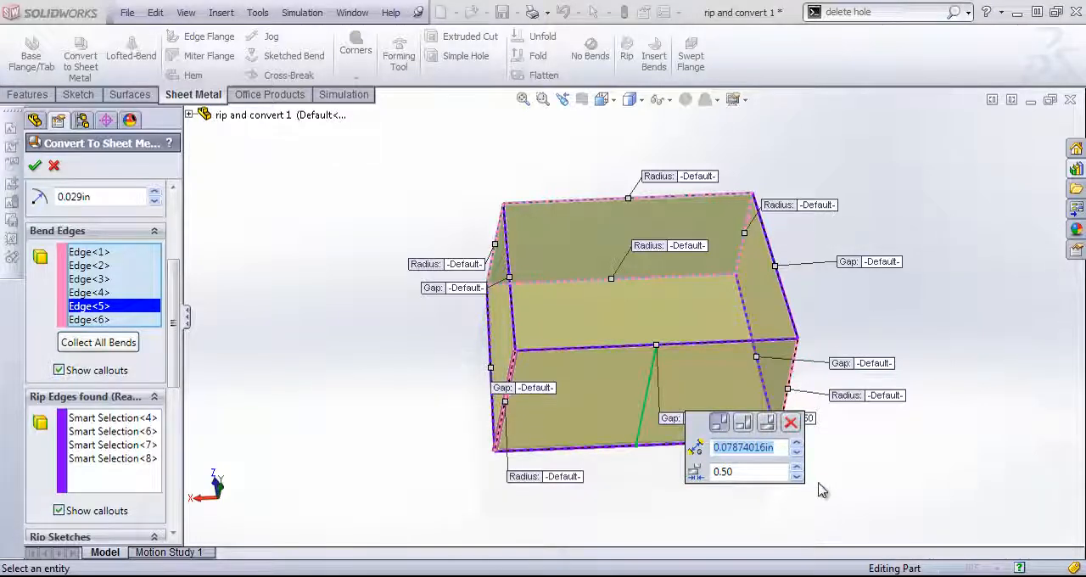
{"action": "type", "text": ".10in"}
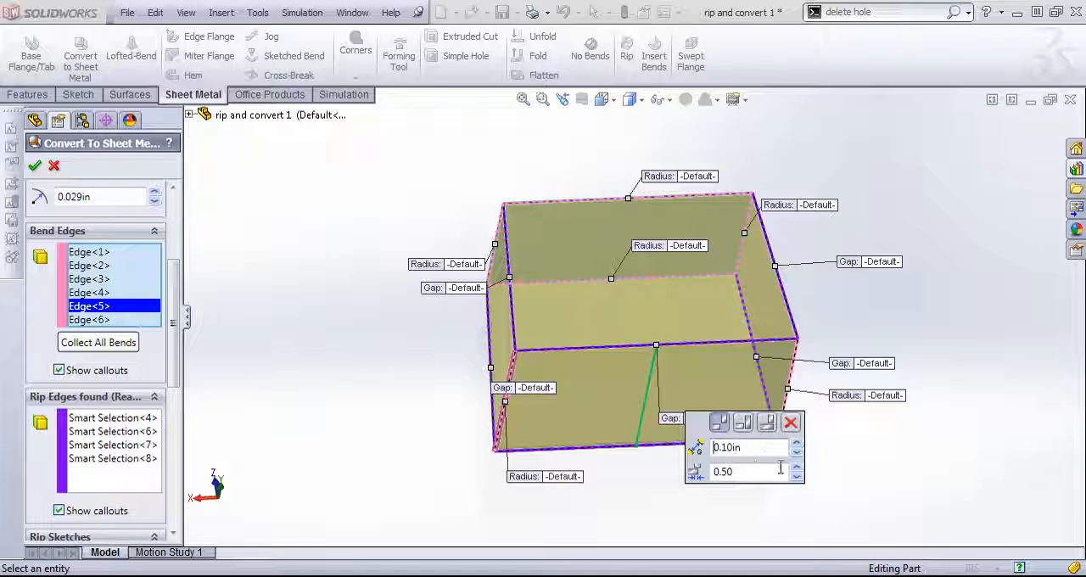
{"action": "right_click", "coordinate": [838, 455]}
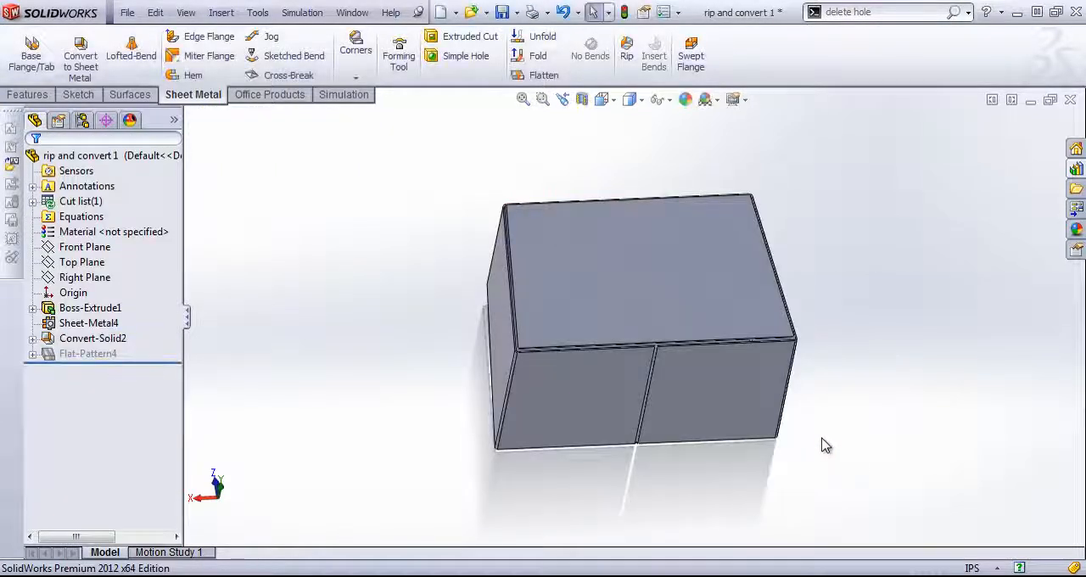
- Examine the converted body and reopen the conversion feature's definition to review its fixed face, bend edges and rip gaps
{"action": "middle_click_drag", "start_coordinate": [614, 354], "coordinate": [745, 473]}
{"action": "middle_click_drag", "start_coordinate": [636, 392], "coordinate": [455, 431]}
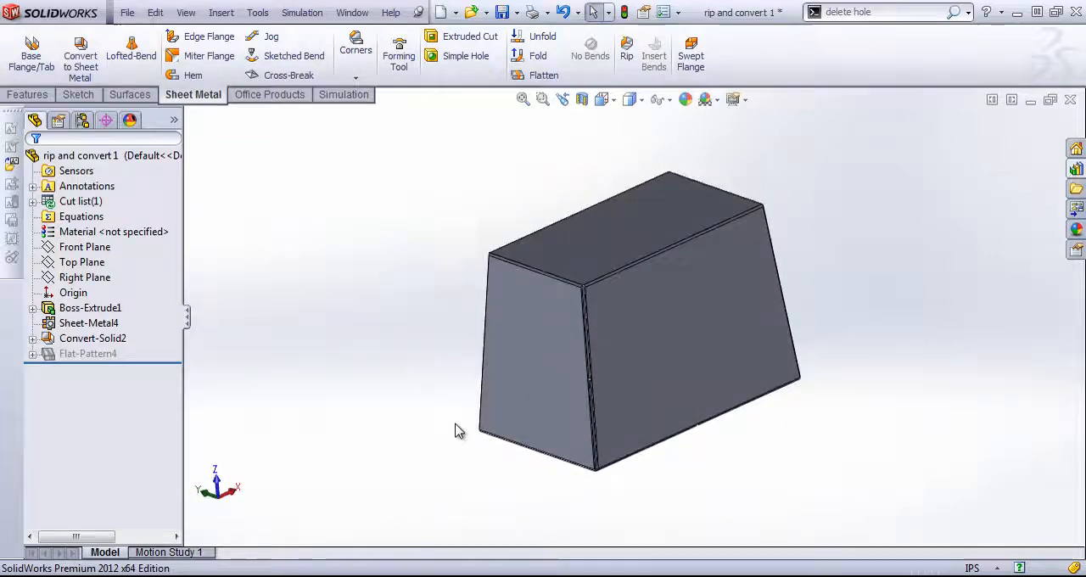
{"action": "left_click", "coordinate": [78, 326]}
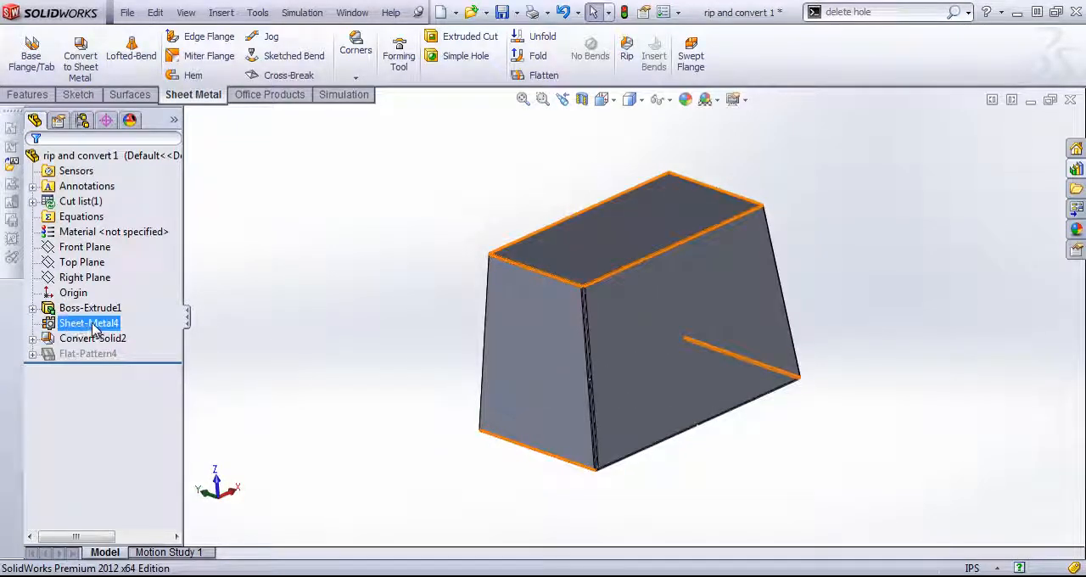
{"action": "left_click", "coordinate": [69, 339]}
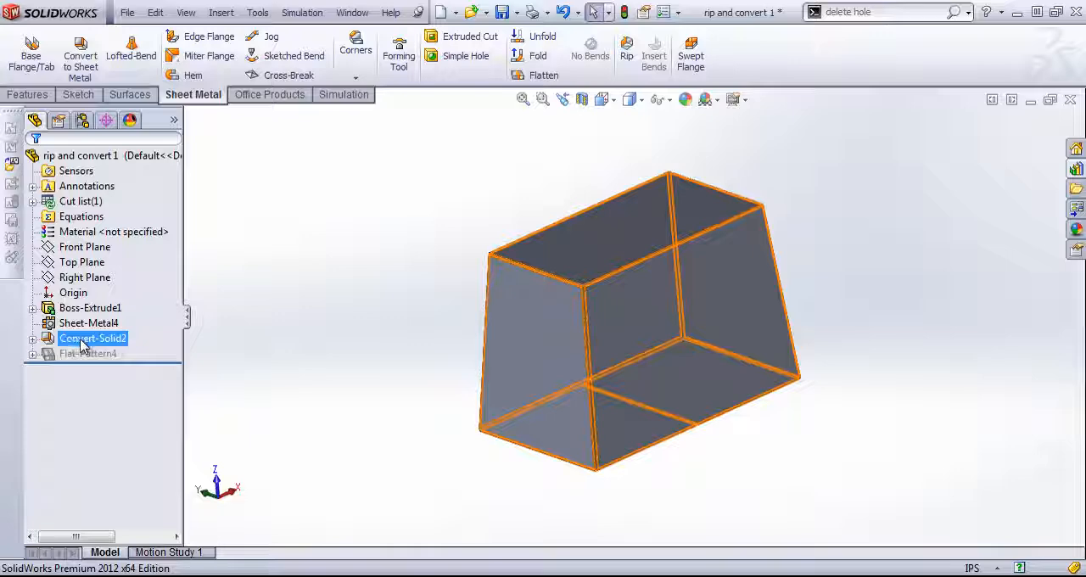
{"action": "right_click", "coordinate": [82, 343]}
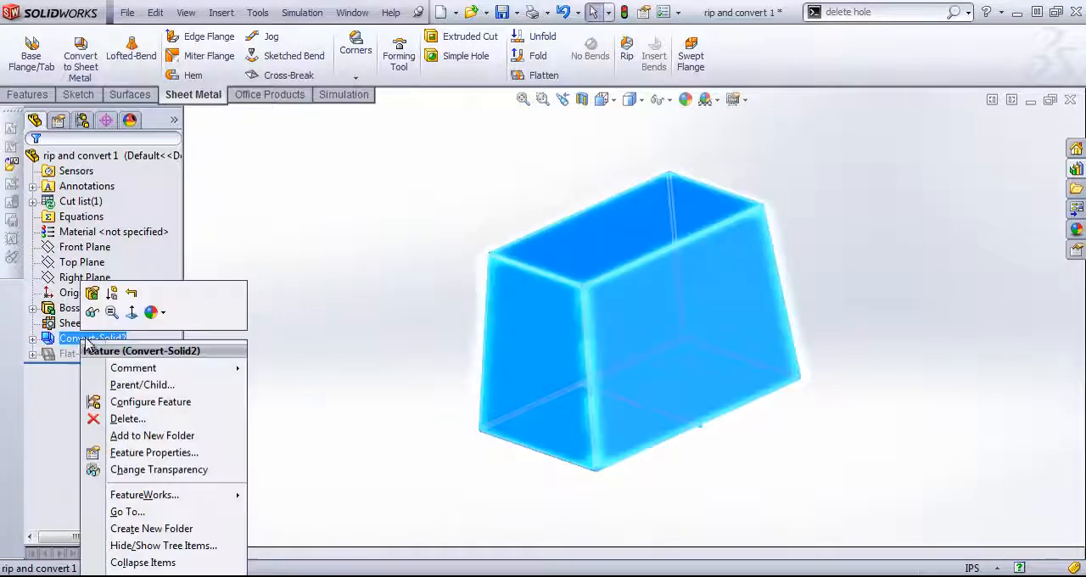
{"action": "left_click", "coordinate": [125, 293]}
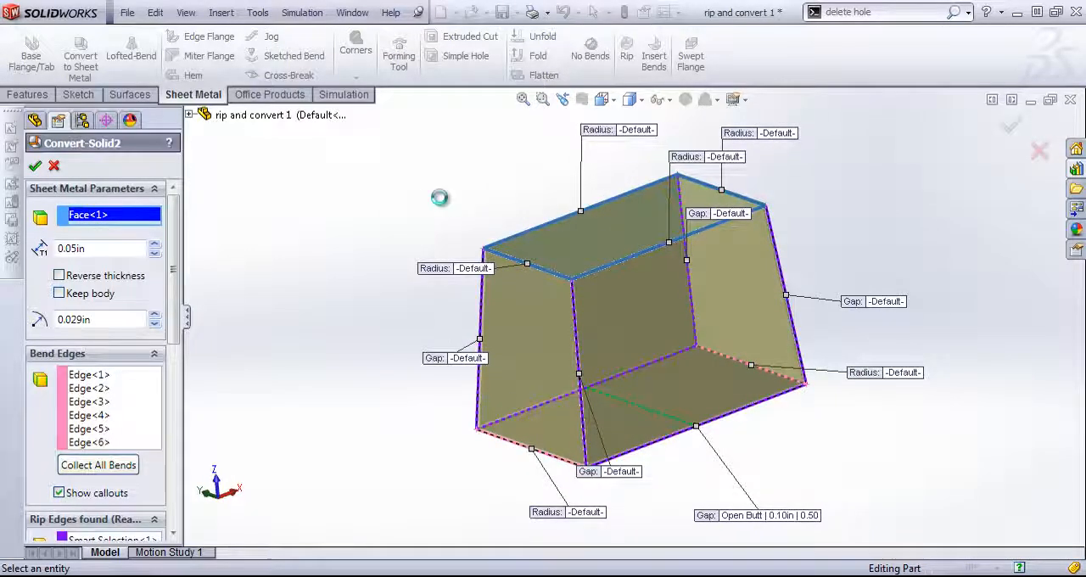
{"action": "middle_click_drag", "start_coordinate": [494, 289], "coordinate": [469, 224]}
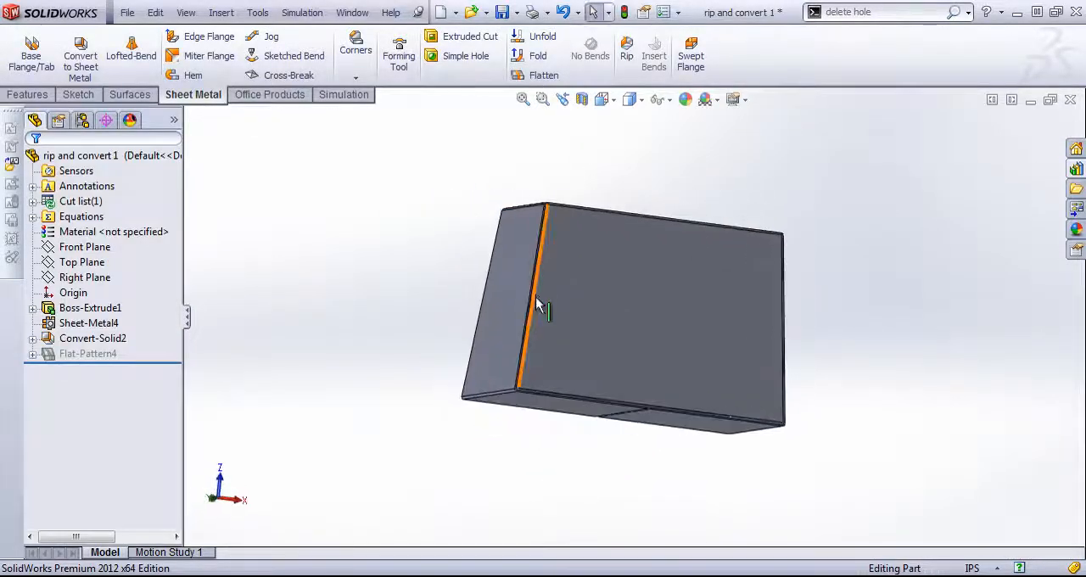
- Flatten the part to examine its flat pattern with the split bottom face, and fold it back
{"action": "left_click", "coordinate": [537, 75]}
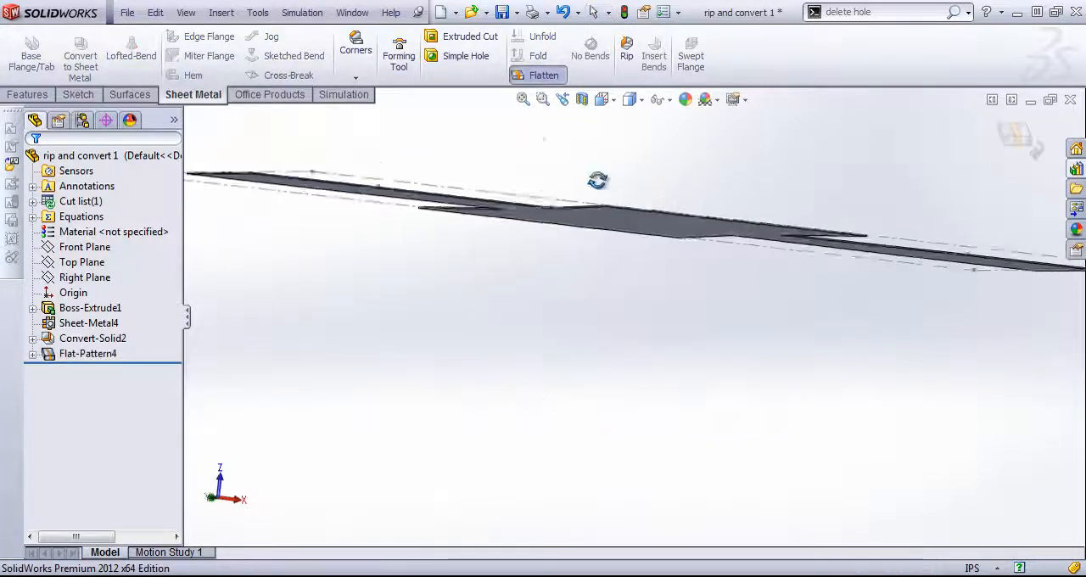
{"action": "middle_click_drag", "start_coordinate": [581, 316], "coordinate": [577, 337]}
{"action": "scroll", "coordinate": [577, 338], "scroll_direction": "up", "scroll_amount": 4}
{"action": "middle_click_drag", "start_coordinate": [543, 265], "coordinate": [553, 291]}
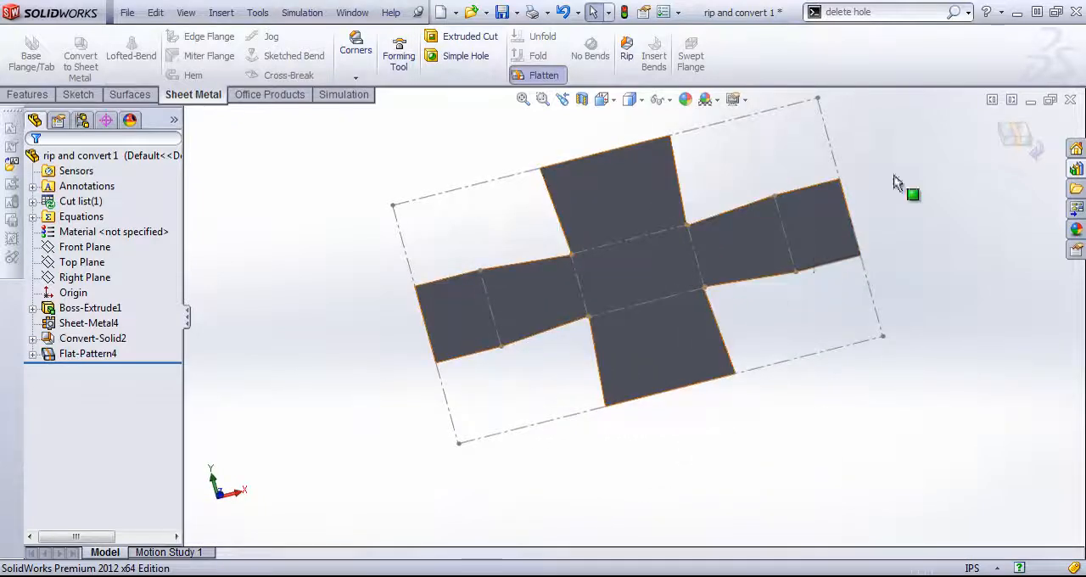
{"action": "left_click", "coordinate": [1021, 148]}
{"action": "middle_click_drag", "start_coordinate": [628, 410], "coordinate": [500, 312]}
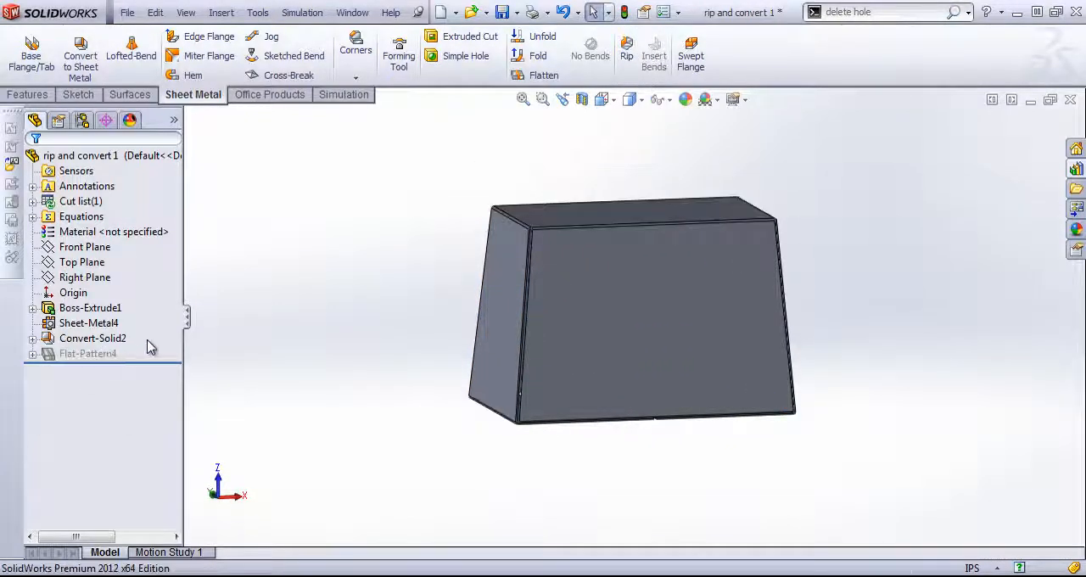
- Delete the sheet metal feature together with its dependent conversion and flat pattern
{"action": "left_click", "coordinate": [78, 324]}
{"action": "right_click", "coordinate": [76, 325]}
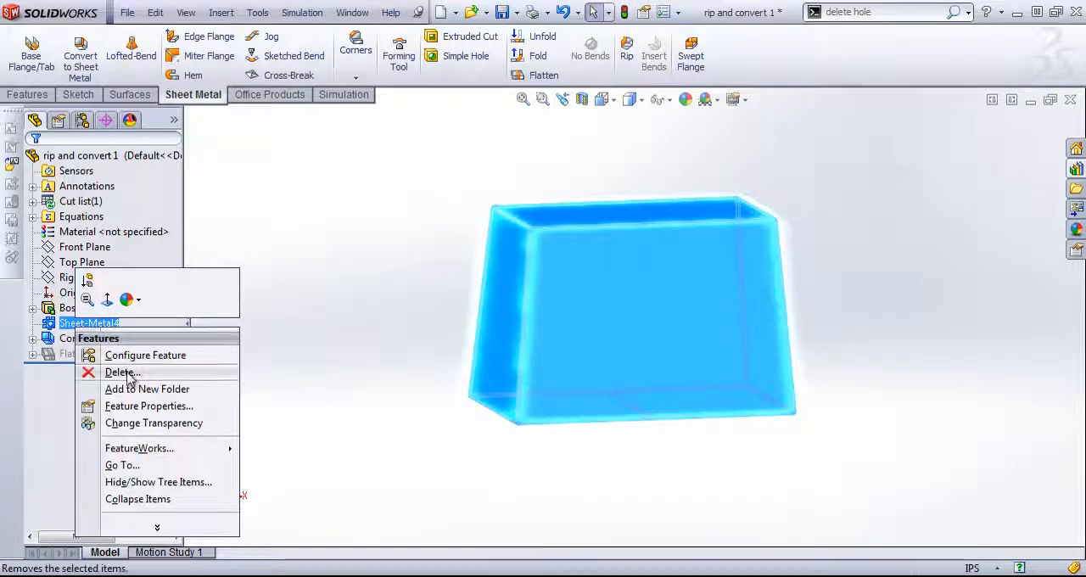
{"action": "left_click", "coordinate": [121, 372]}
{"action": "left_click", "coordinate": [919, 351]}
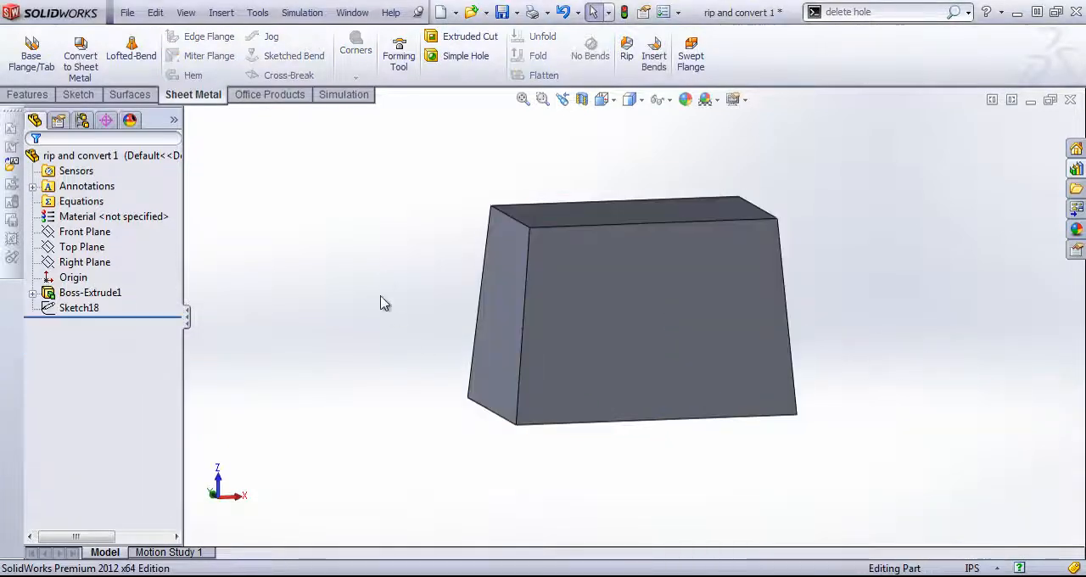
- Shell the tapered block with the large bottom face removed
{"action": "middle_click_drag", "start_coordinate": [381, 303], "coordinate": [526, 368]}
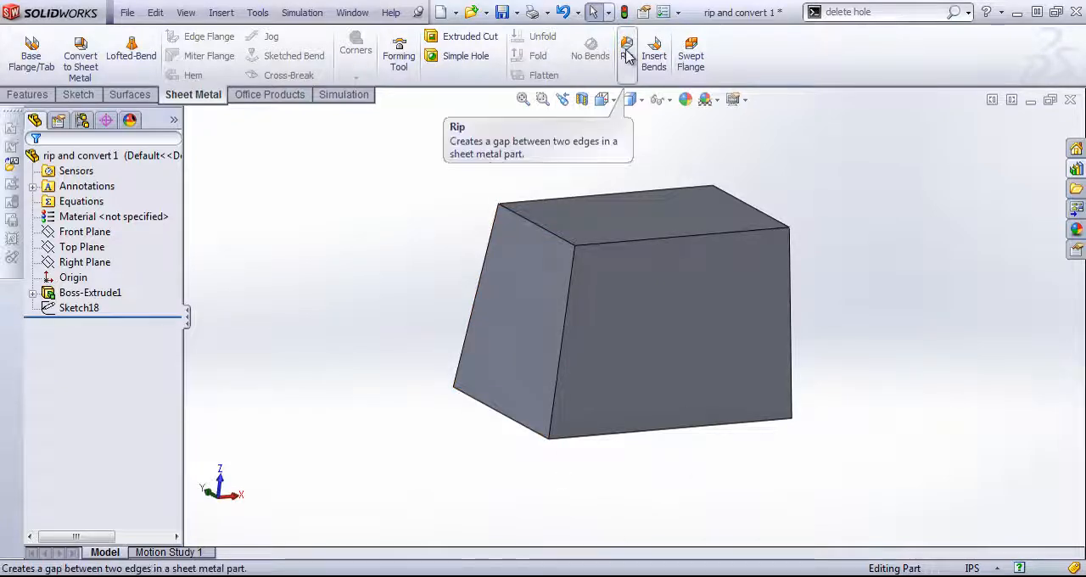
{"action": "middle_click_drag", "start_coordinate": [640, 430], "coordinate": [593, 411]}
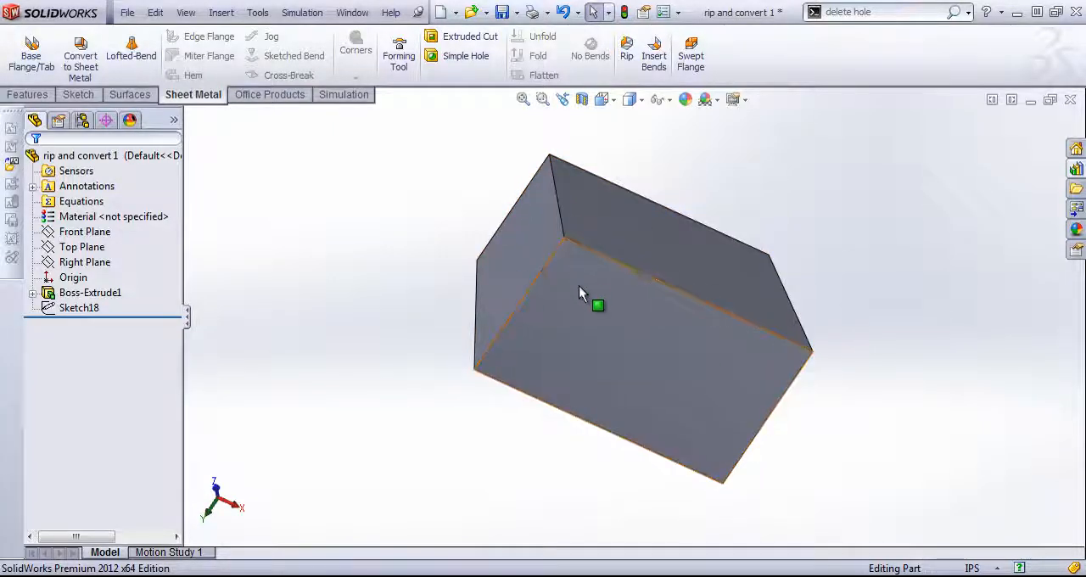
{"action": "left_click", "coordinate": [25, 95]}
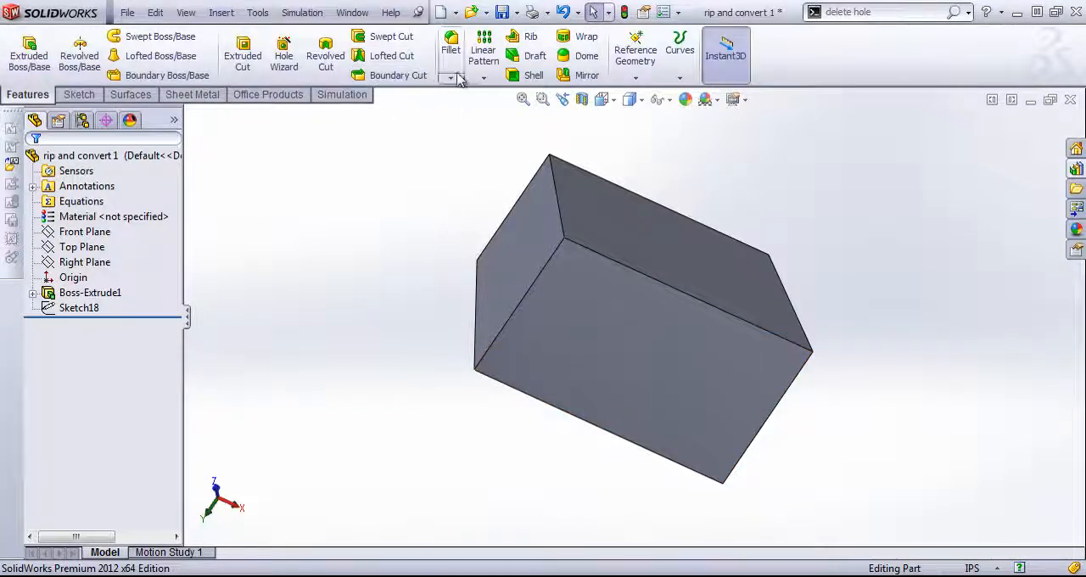
{"action": "left_click", "coordinate": [633, 322]}
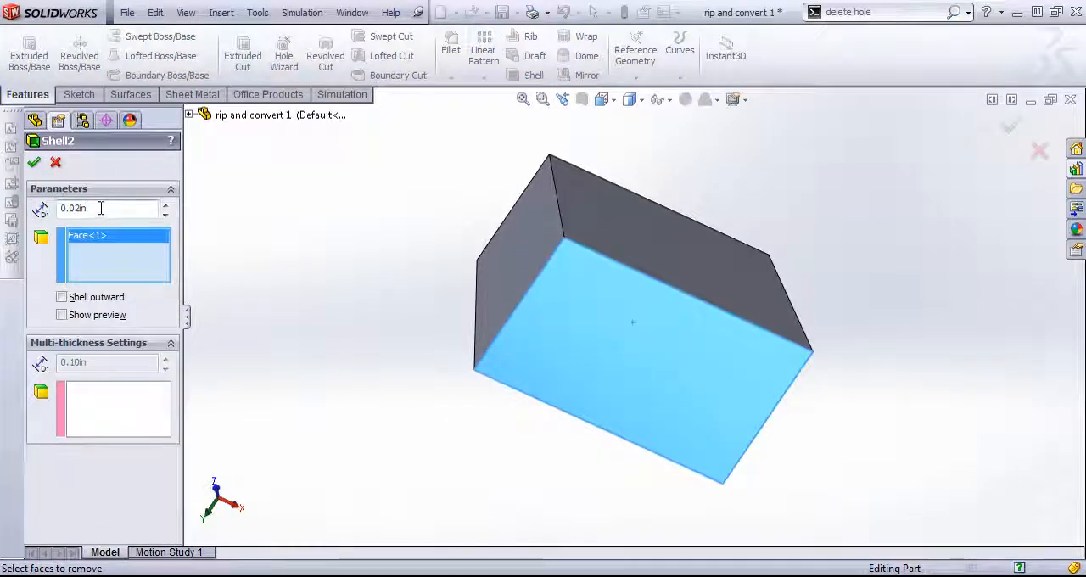
{"action": "left_click_drag", "start_coordinate": [100, 208], "coordinate": [56, 217]}
{"action": "left_click", "coordinate": [34, 162]}
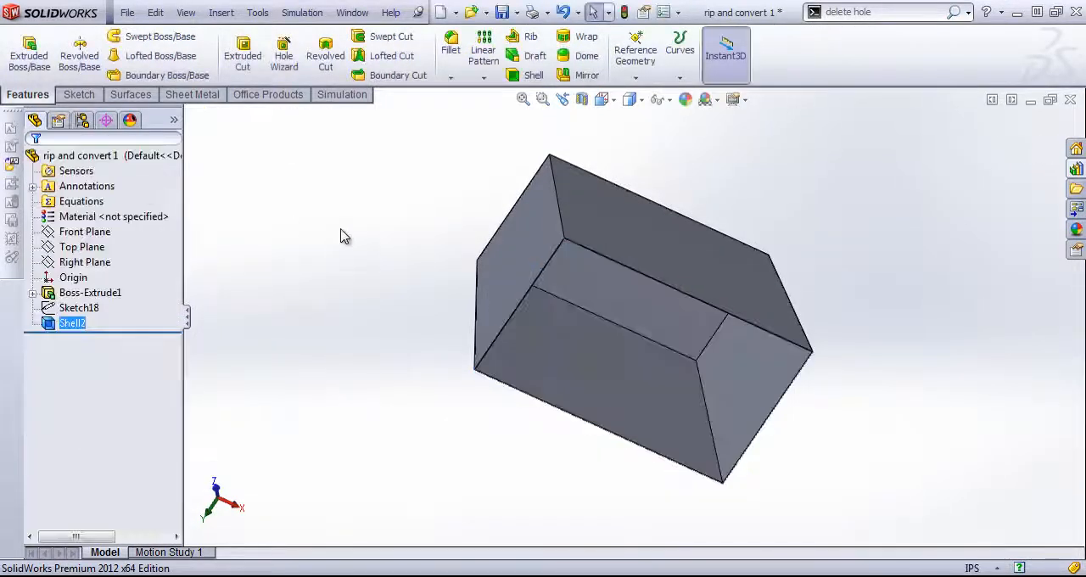
- Rip the four slanted corner edges of the shelled block with a 0.05 in gap
{"action": "middle_click_drag", "start_coordinate": [339, 235], "coordinate": [343, 382]}
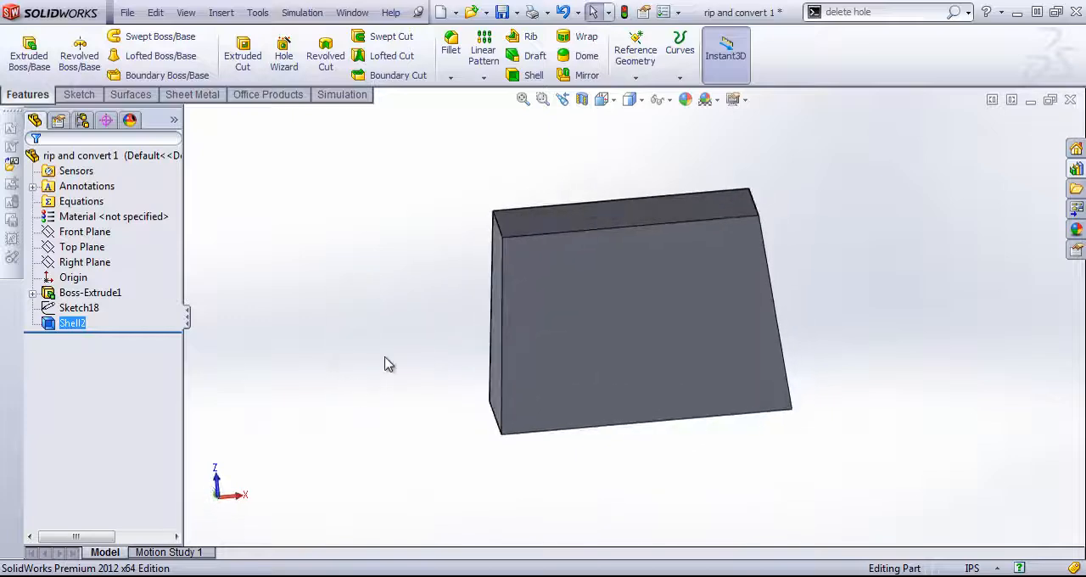
{"action": "scroll", "coordinate": [870, 235], "scroll_direction": "down", "scroll_amount": 1}
{"action": "scroll", "coordinate": [647, 343], "scroll_direction": "up", "scroll_amount": 1}
{"action": "middle_click_drag", "start_coordinate": [646, 343], "coordinate": [484, 339]}
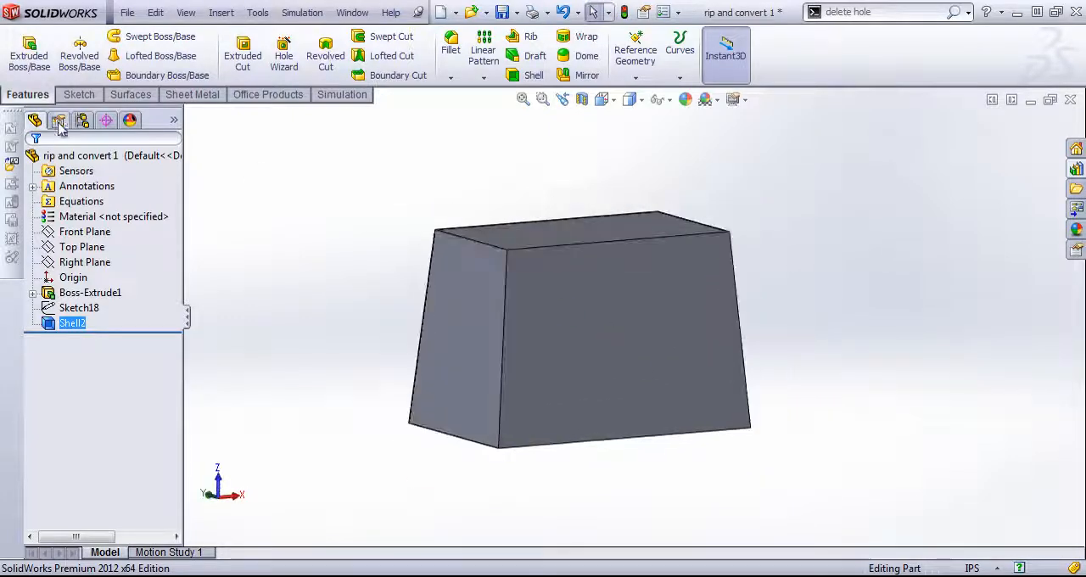
{"action": "left_click", "coordinate": [192, 94]}
{"action": "left_click", "coordinate": [626, 46]}
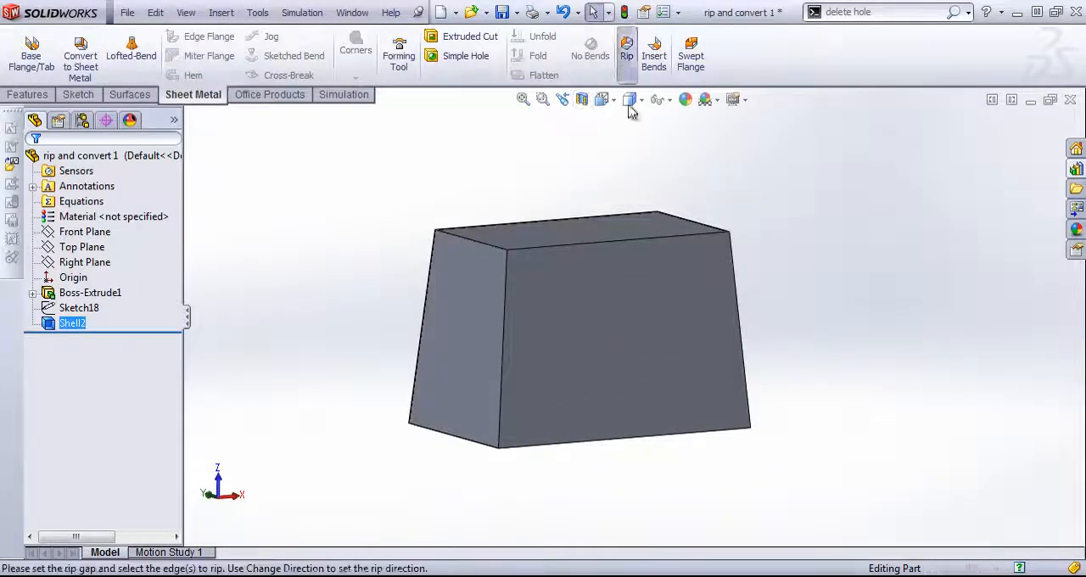
{"action": "left_click", "coordinate": [506, 293]}
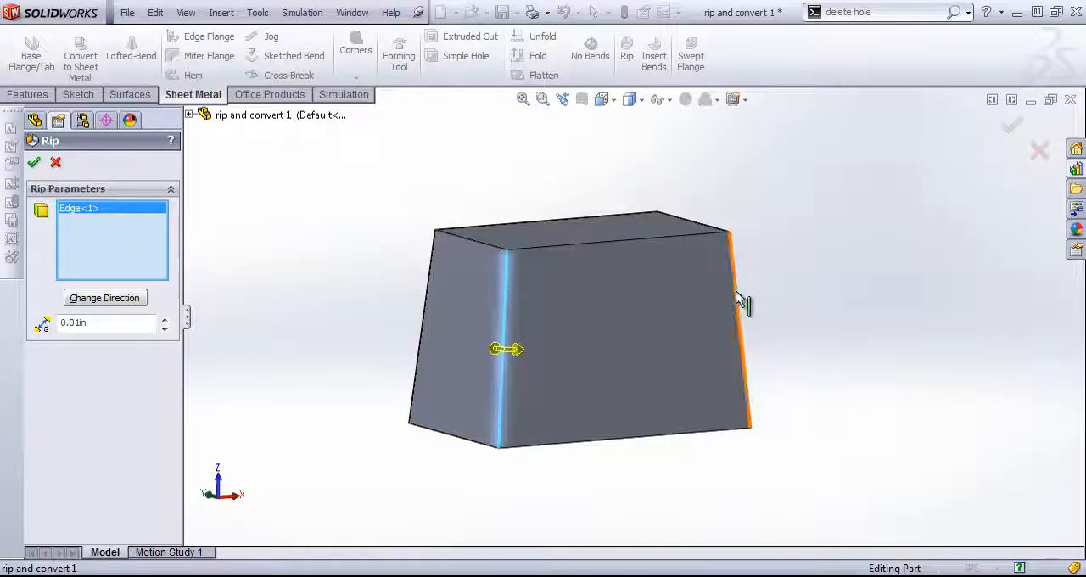
{"action": "left_click", "coordinate": [738, 297]}
{"action": "middle_click_drag", "start_coordinate": [737, 297], "coordinate": [524, 395]}
{"action": "left_click", "coordinate": [665, 280]}
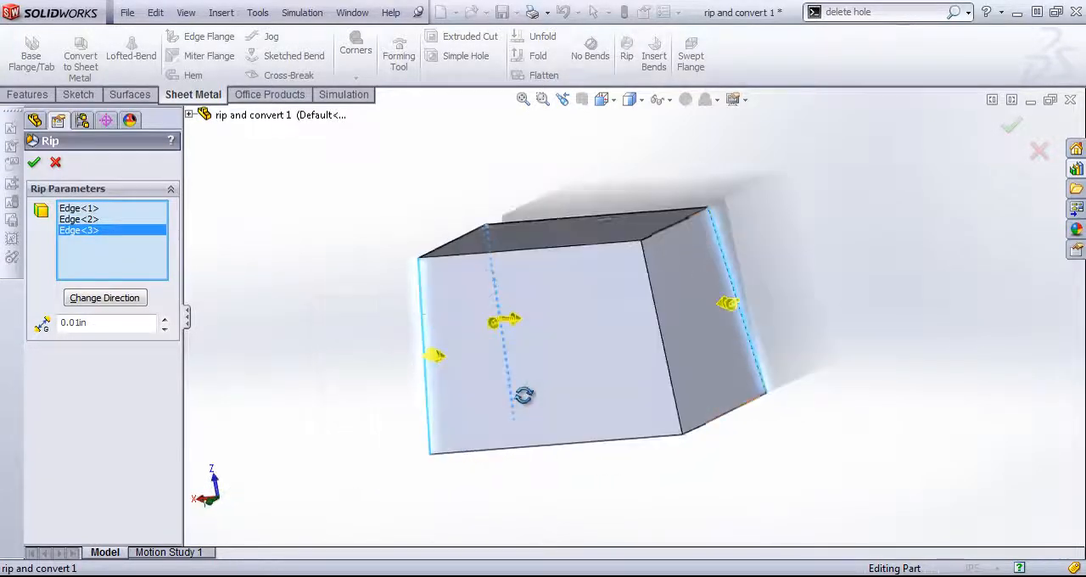
{"action": "left_click", "coordinate": [661, 331]}
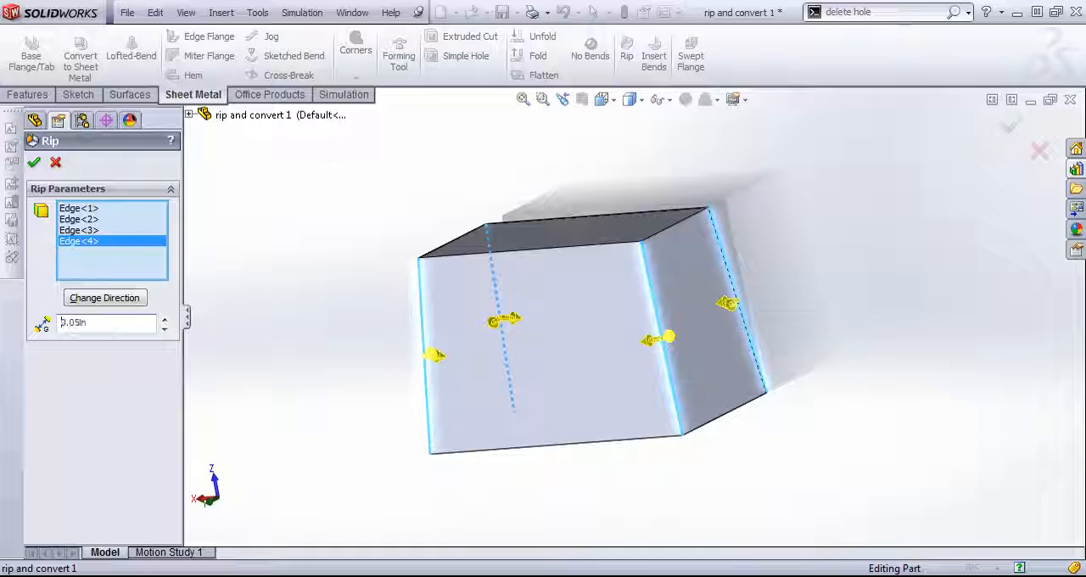
{"action": "left_click", "coordinate": [34, 162]}
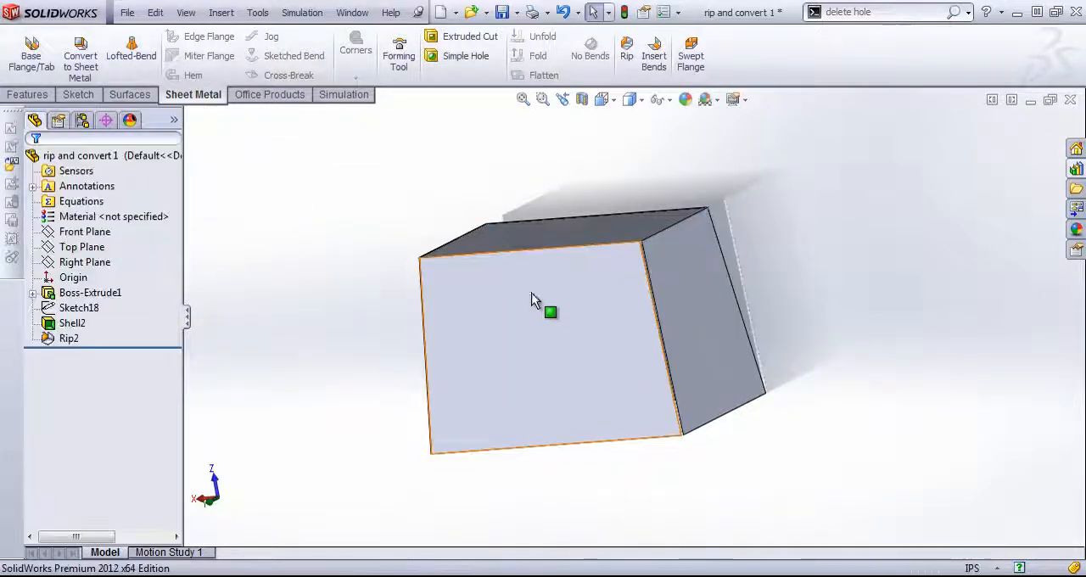
- Examine the ripped corner where two side walls meet the small top face
{"action": "scroll", "coordinate": [747, 374], "scroll_direction": "down", "scroll_amount": 1}
{"action": "scroll", "coordinate": [616, 213], "scroll_direction": "down", "scroll_amount": 5}
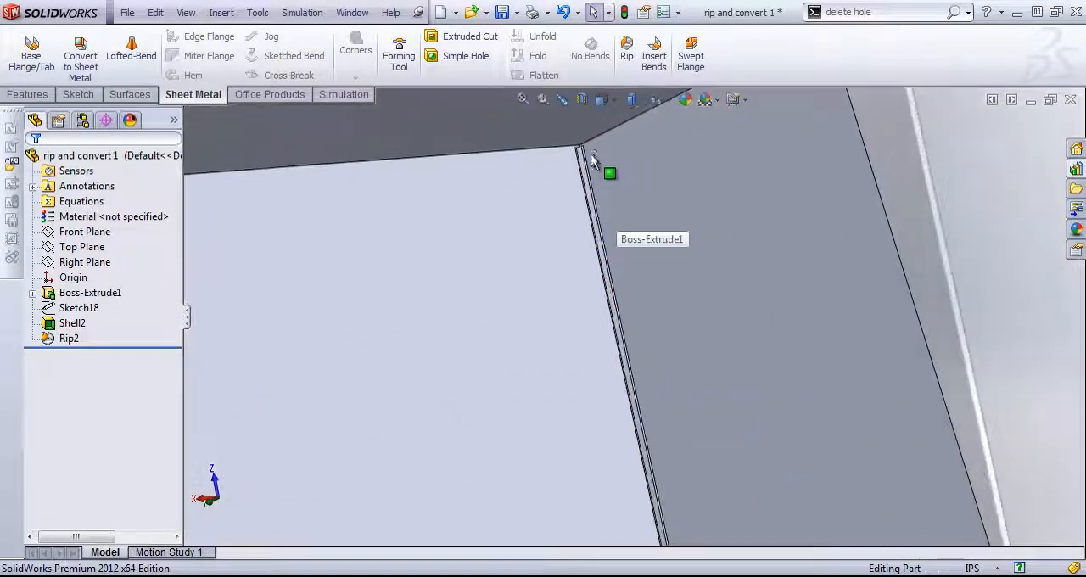
{"action": "scroll", "coordinate": [603, 230], "scroll_direction": "down", "scroll_amount": 2}
{"action": "scroll", "coordinate": [628, 219], "scroll_direction": "up", "scroll_amount": 3}
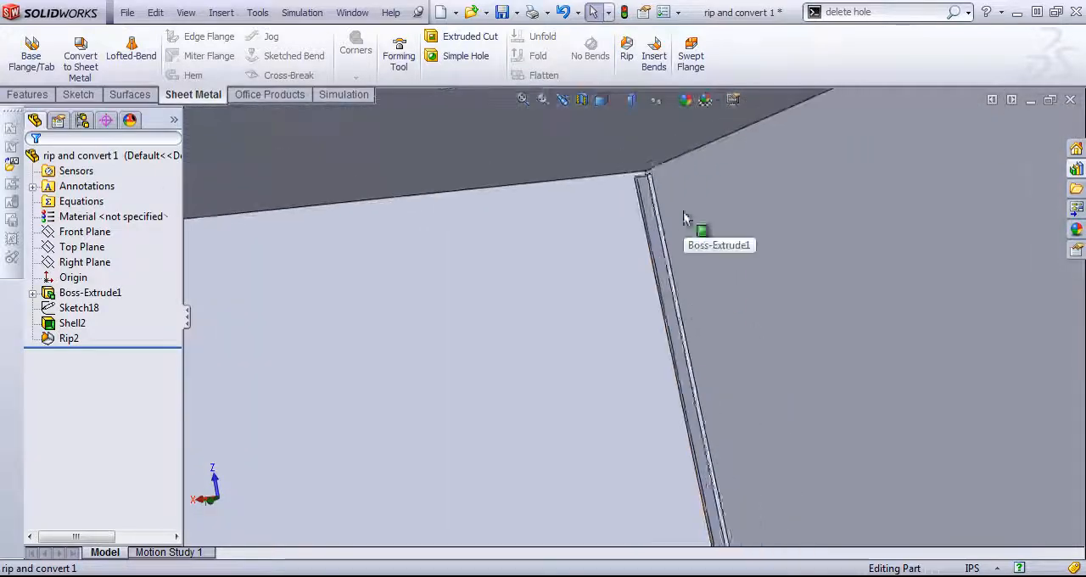
{"action": "mouse_move", "coordinate": [616, 213]}
{"action": "middle_mouse_down"}
{"action": "mouse_move", "coordinate": [613, 169]}
{"action": "mouse_move", "coordinate": [597, 155]}
{"action": "mouse_move", "coordinate": [560, 164]}
{"action": "mouse_move", "coordinate": [614, 226]}
{"action": "middle_mouse_up"}
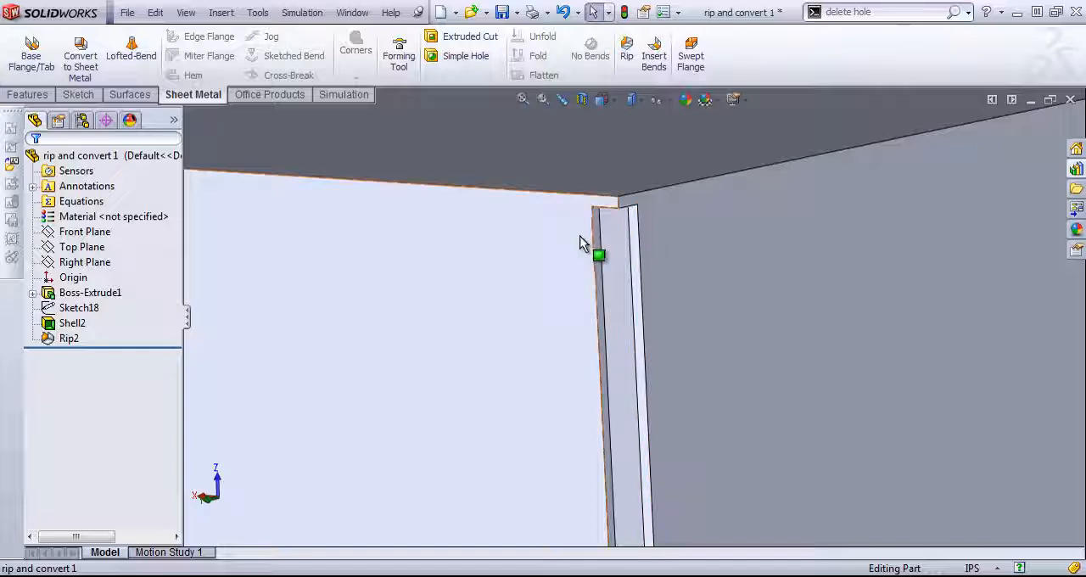
{"action": "scroll", "coordinate": [624, 212], "scroll_direction": "down", "scroll_amount": 2}
{"action": "scroll", "coordinate": [678, 179], "scroll_direction": "up", "scroll_amount": 3}
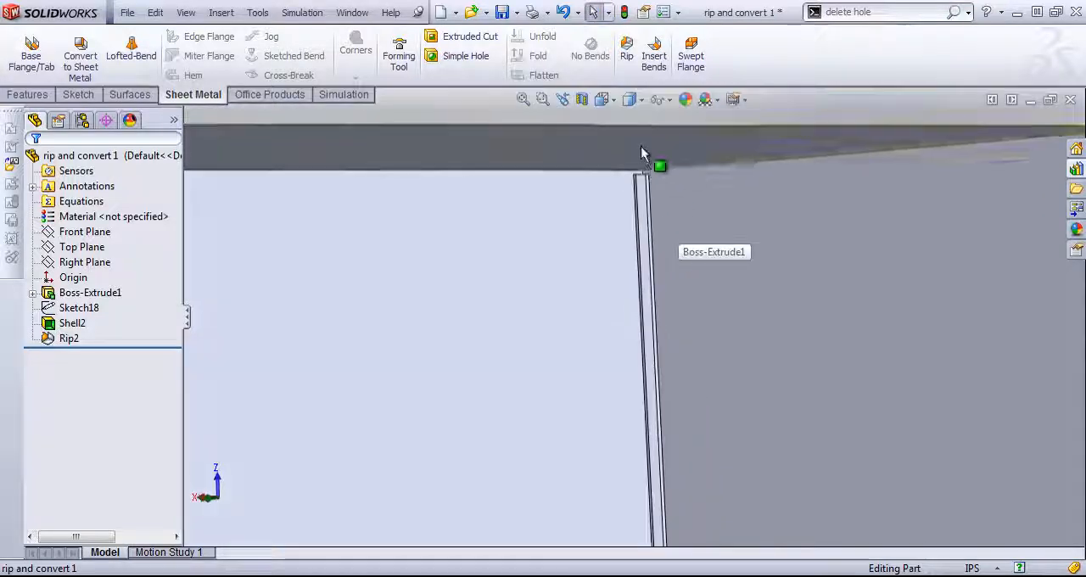
{"action": "scroll", "coordinate": [640, 152], "scroll_direction": "down", "scroll_amount": 3}
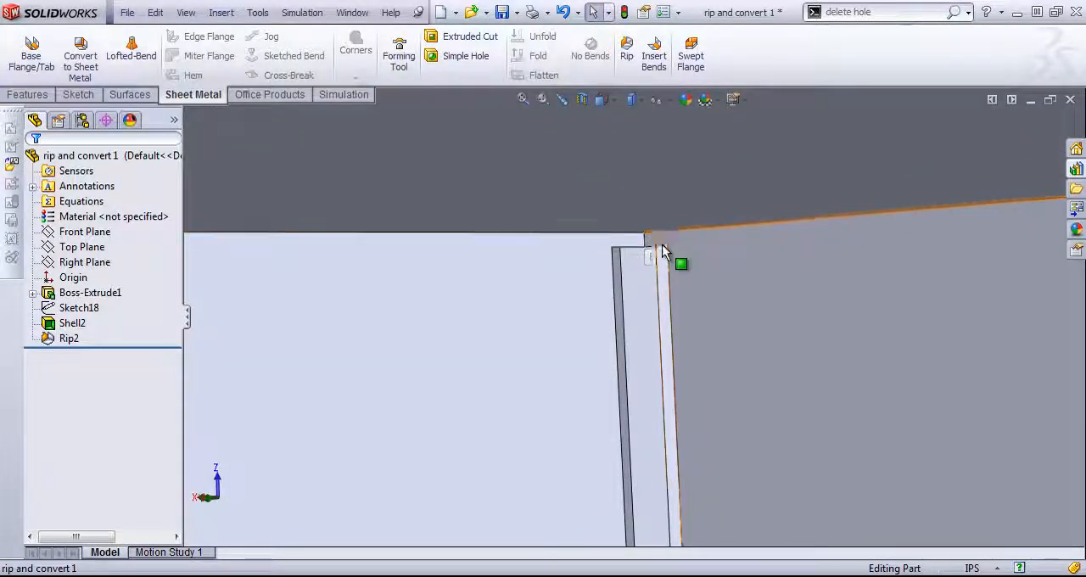
{"action": "scroll", "coordinate": [664, 294], "scroll_direction": "up", "scroll_amount": 1}
{"action": "scroll", "coordinate": [655, 307], "scroll_direction": "up", "scroll_amount": 2}
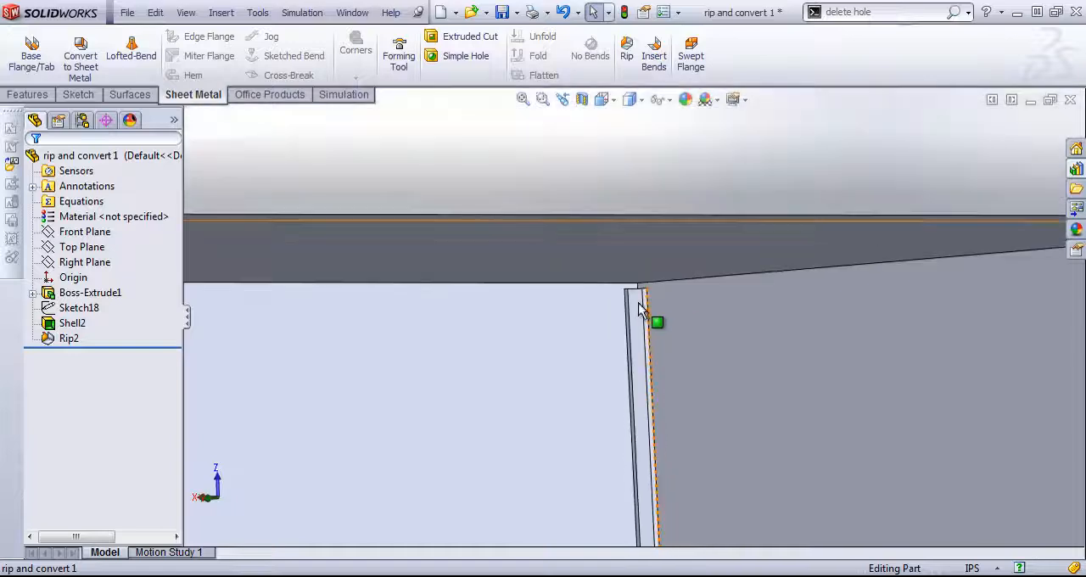
{"action": "middle_click_drag", "start_coordinate": [639, 308], "coordinate": [657, 314]}
{"action": "scroll", "coordinate": [657, 316], "scroll_direction": "up", "scroll_amount": 3}
{"action": "scroll", "coordinate": [934, 463], "scroll_direction": "up", "scroll_amount": 5}
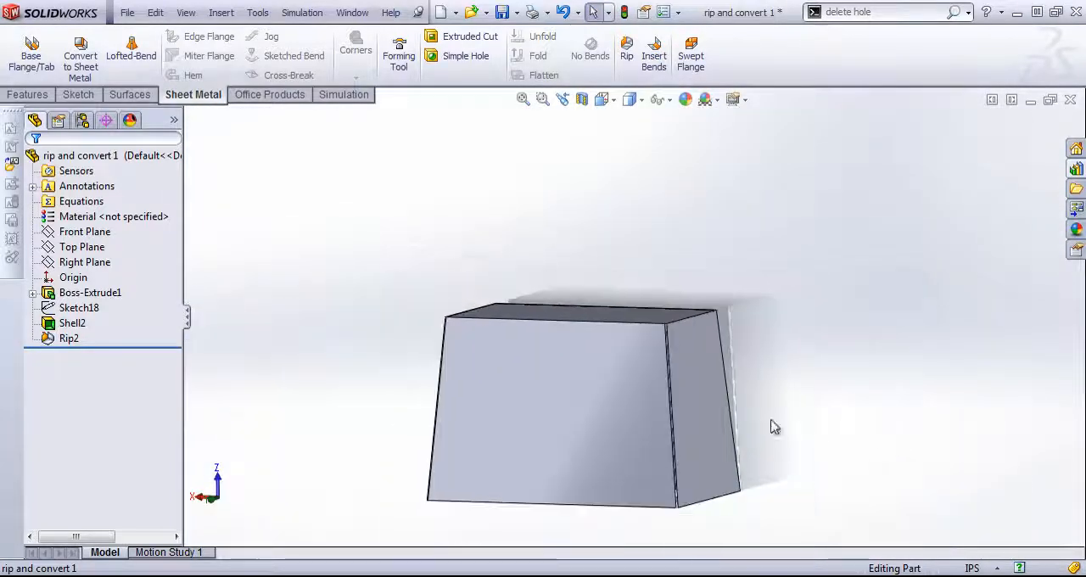
{"action": "scroll", "coordinate": [666, 299], "scroll_direction": "down", "scroll_amount": 10}
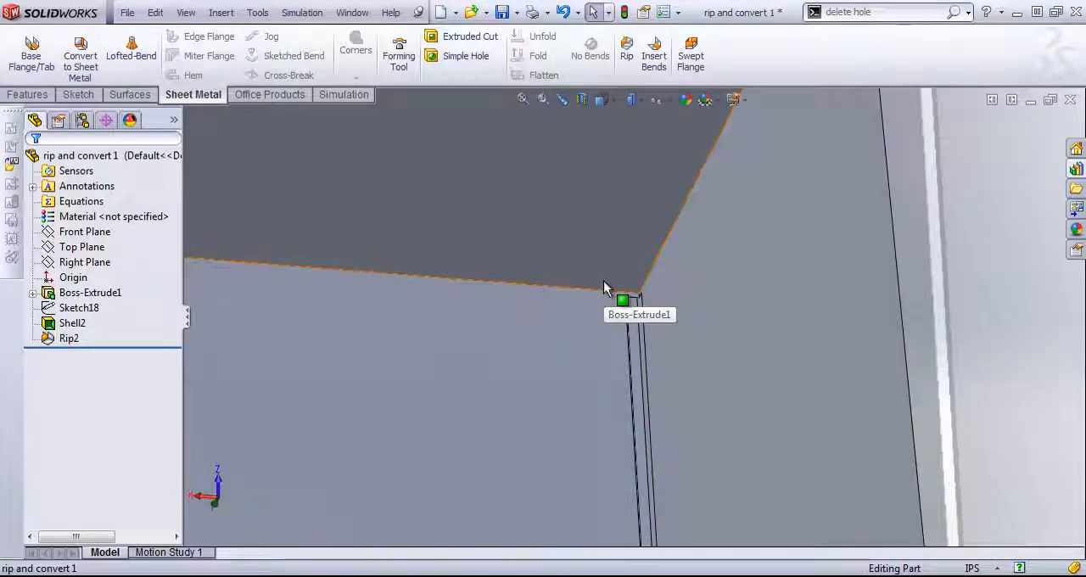
- Insert bends with the small top face fixed, a 0.029 in radius, K-factor 0.5 and rectangular auto relief of 0.5
{"action": "left_click", "coordinate": [651, 51]}
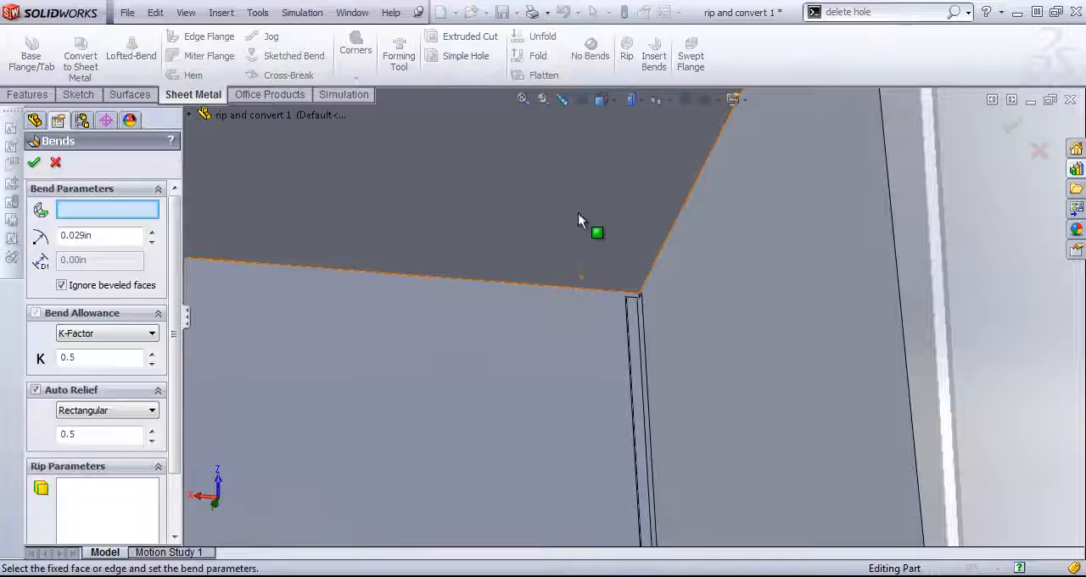
{"action": "left_click", "coordinate": [586, 278]}
{"action": "scroll", "coordinate": [586, 278], "scroll_direction": "up", "scroll_amount": 3}
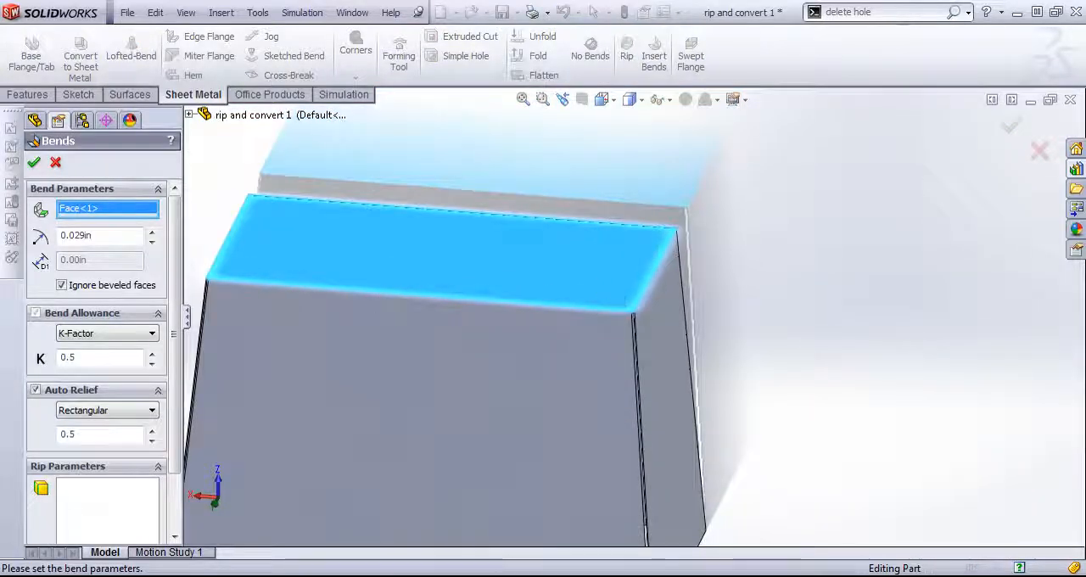
{"action": "scroll", "coordinate": [626, 270], "scroll_direction": "up", "scroll_amount": 2}
{"action": "scroll", "coordinate": [592, 289], "scroll_direction": "up", "scroll_amount": 3}
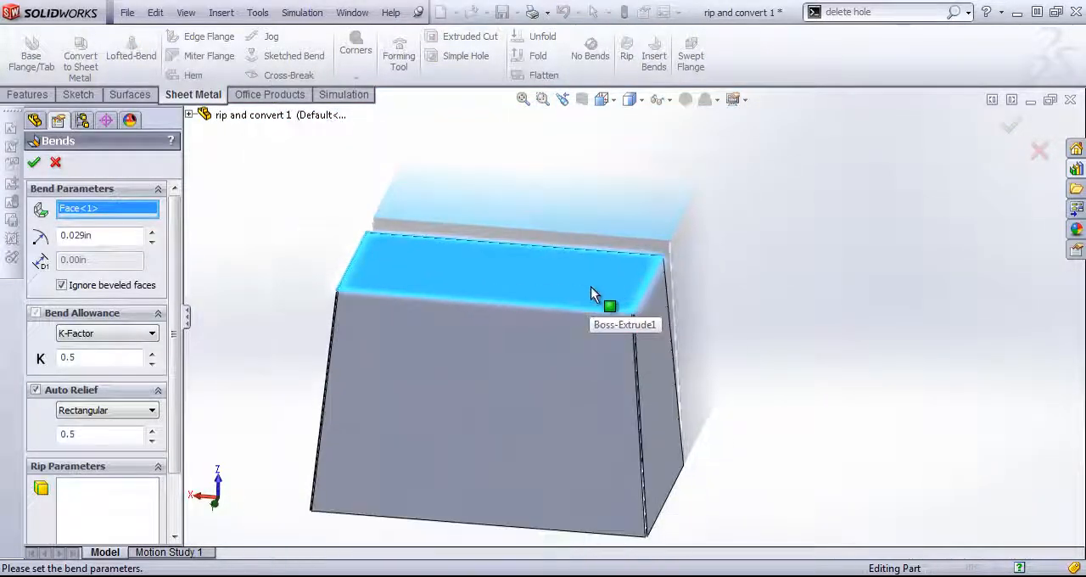
{"action": "scroll", "coordinate": [155, 363], "scroll_direction": "down", "scroll_amount": 3}
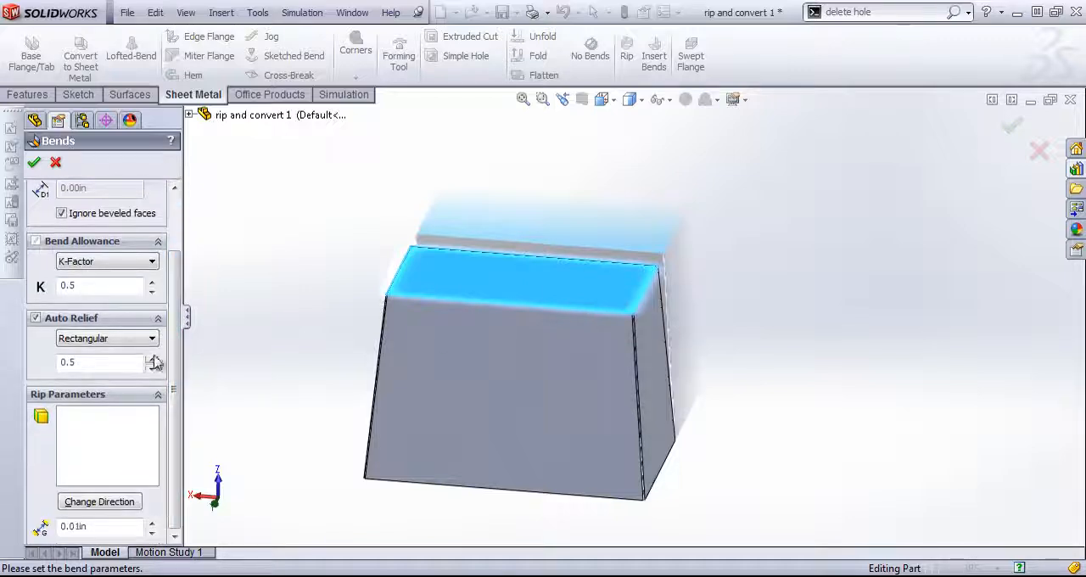
{"action": "left_click", "coordinate": [38, 162]}
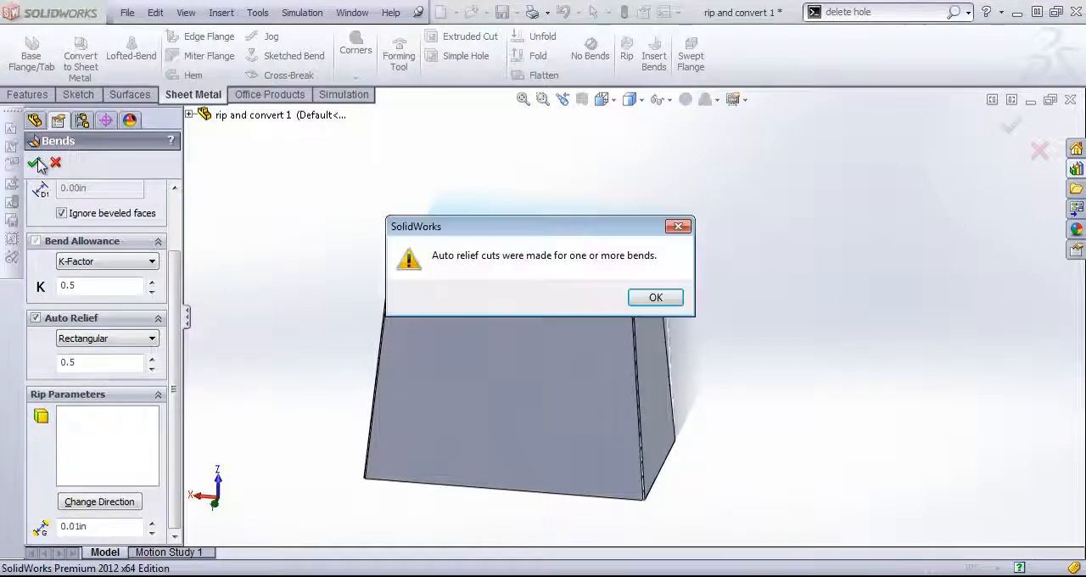
{"action": "left_click", "coordinate": [656, 298]}
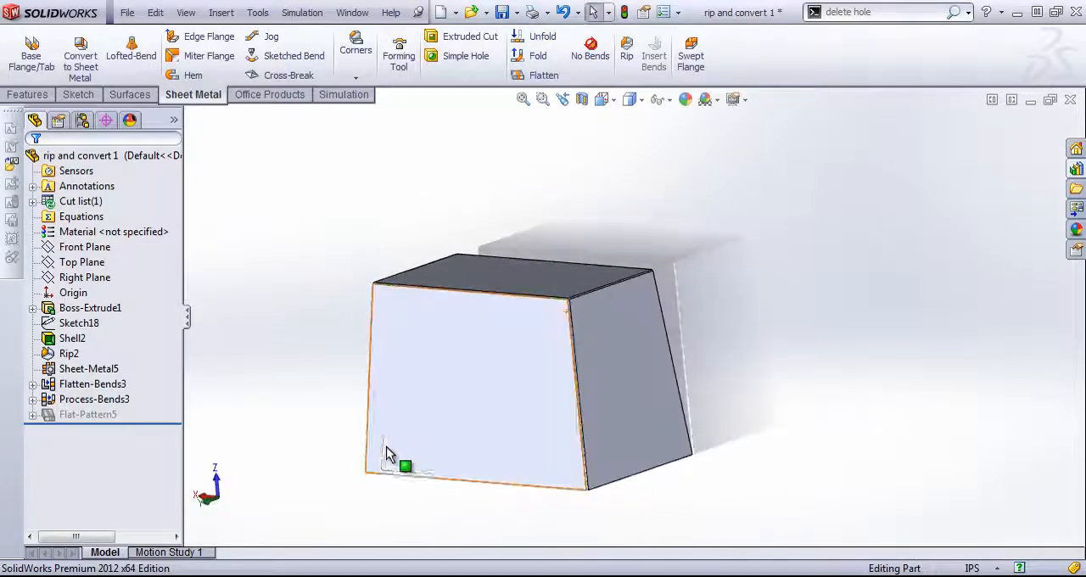
- Examine the rounded bends and the relief cuts at the ripped top corner
{"action": "scroll", "coordinate": [583, 312], "scroll_direction": "down", "scroll_amount": 5}
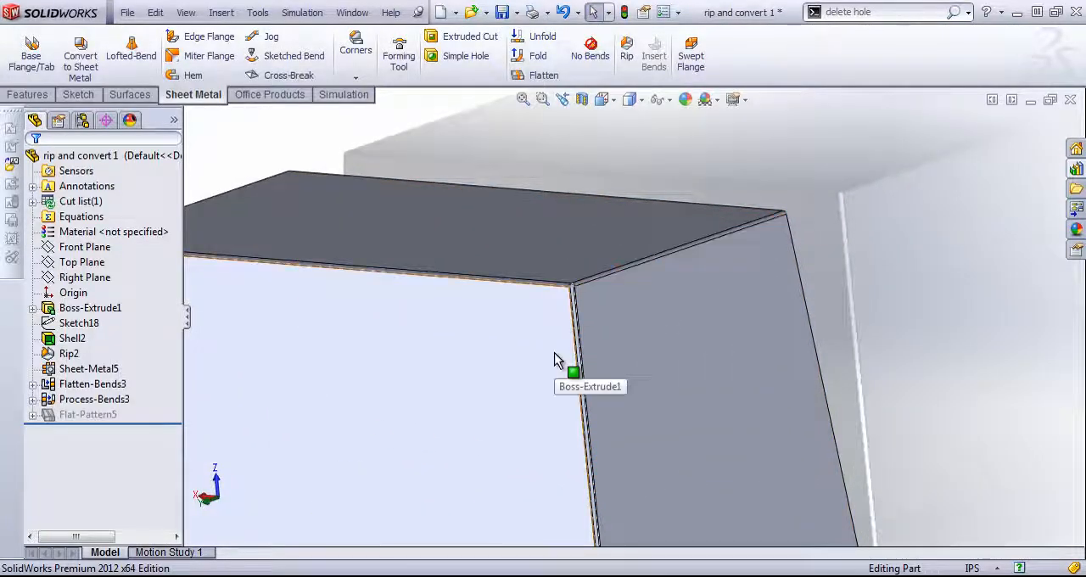
{"action": "scroll", "coordinate": [594, 277], "scroll_direction": "down", "scroll_amount": 4}
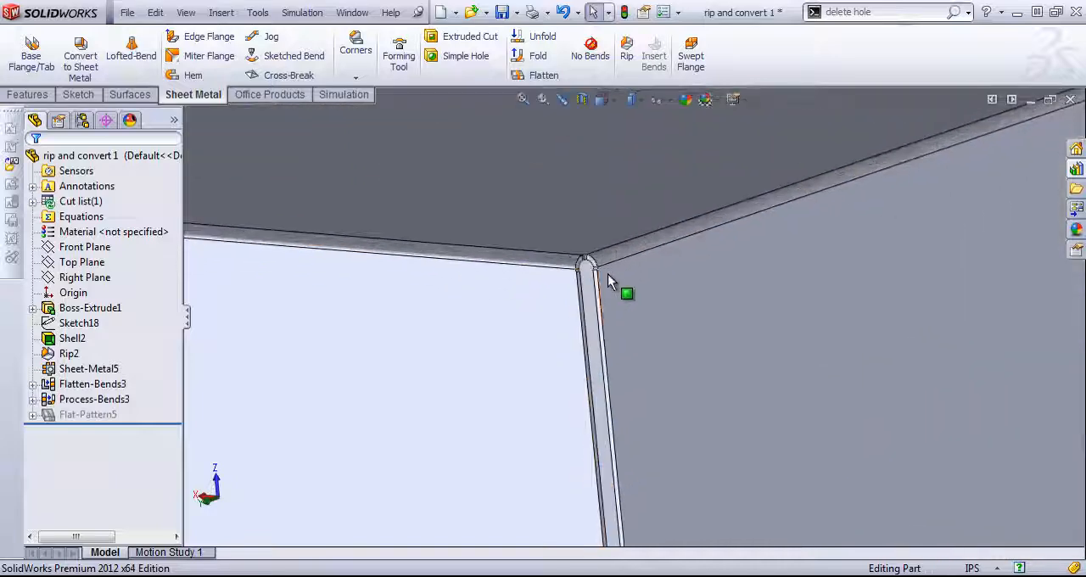
{"action": "scroll", "coordinate": [596, 284], "scroll_direction": "down", "scroll_amount": 4}
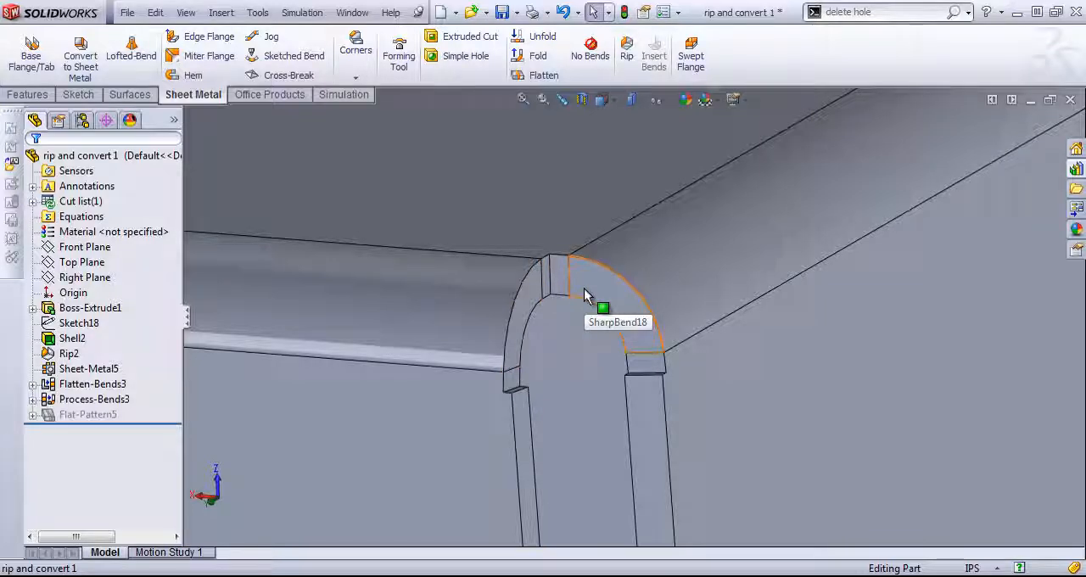
{"action": "scroll", "coordinate": [586, 293], "scroll_direction": "up", "scroll_amount": 5}
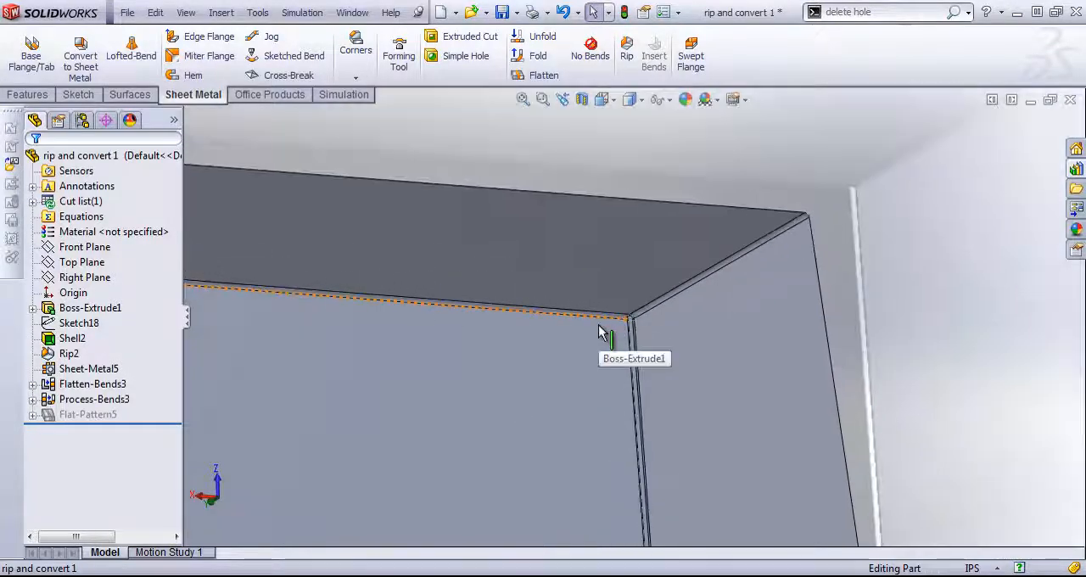
{"action": "scroll", "coordinate": [599, 331], "scroll_direction": "up", "scroll_amount": 5}
{"action": "mouse_move", "coordinate": [572, 357]}
{"action": "middle_mouse_down"}
{"action": "mouse_move", "coordinate": [591, 317]}
{"action": "mouse_move", "coordinate": [587, 356]}
{"action": "middle_mouse_up"}
{"action": "scroll", "coordinate": [587, 353], "scroll_direction": "up", "scroll_amount": 1}
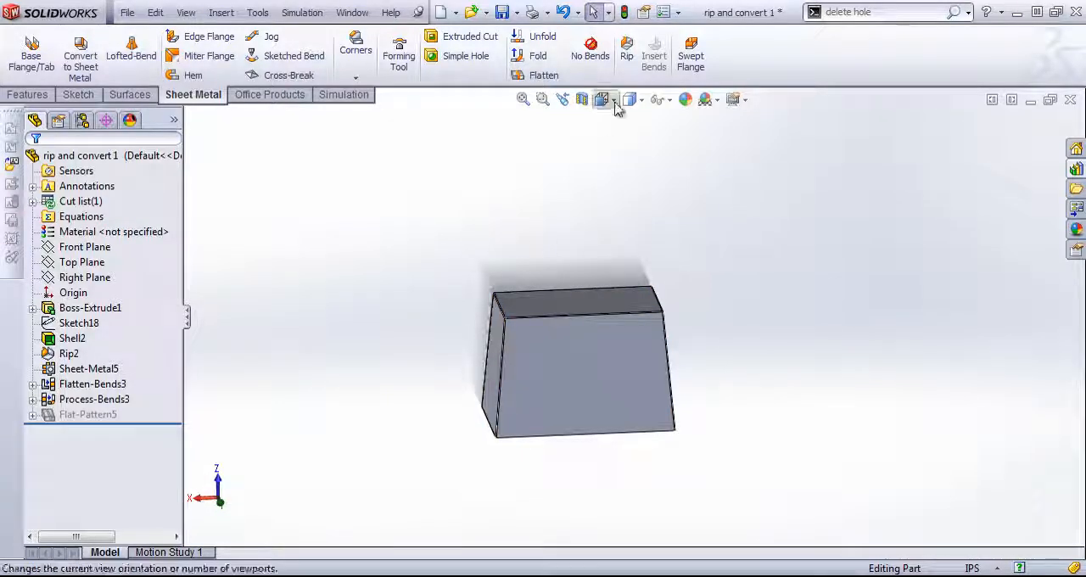
- Review the definitions of the process-bends and flatten-bends features, closing each without changes
{"action": "left_click", "coordinate": [92, 385]}
{"action": "left_click", "coordinate": [93, 399]}
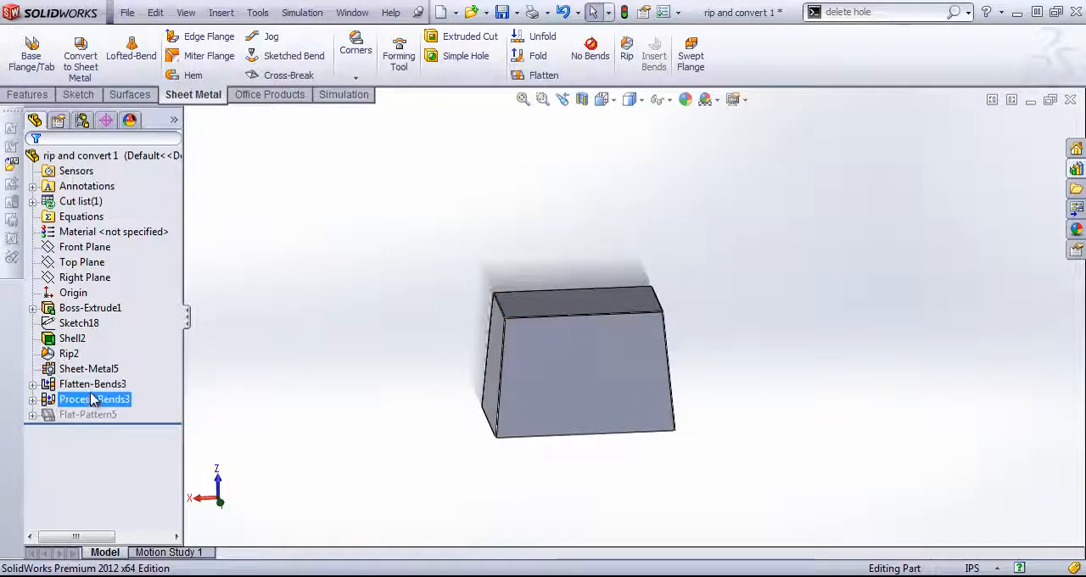
{"action": "right_click", "coordinate": [94, 399]}
{"action": "left_click", "coordinate": [134, 297]}
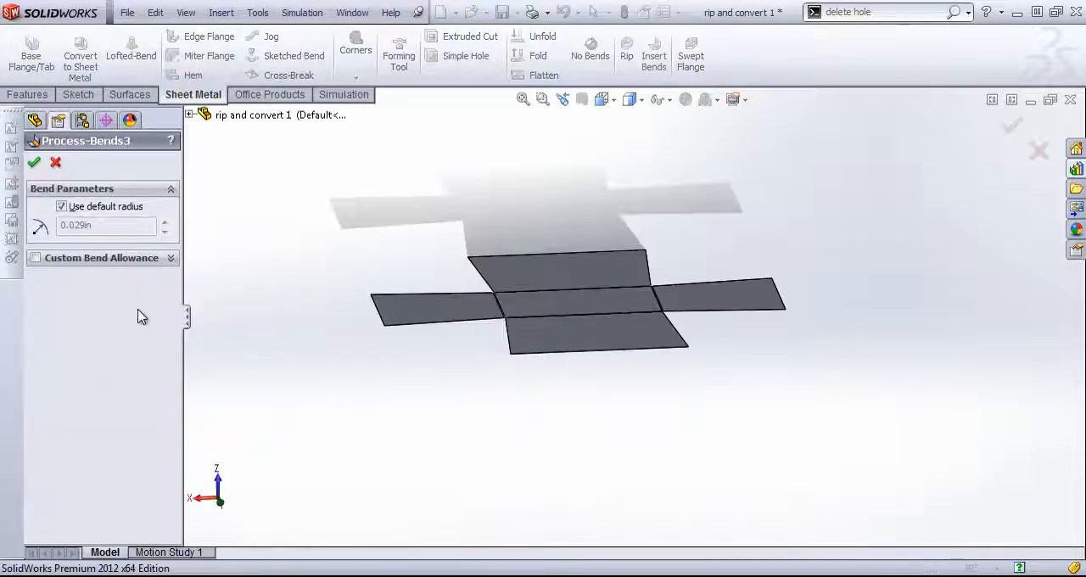
{"action": "left_click", "coordinate": [55, 162]}
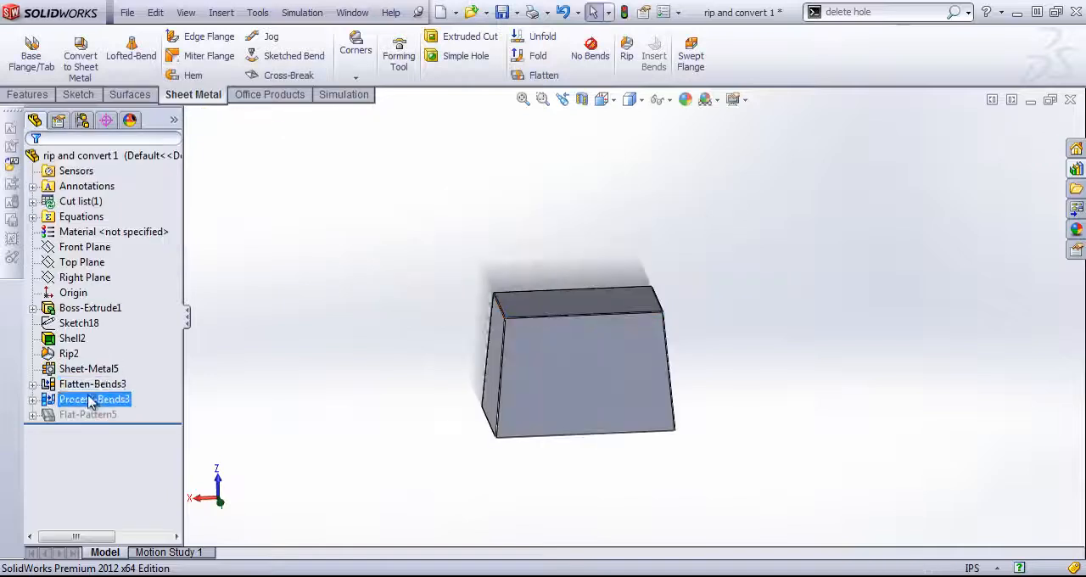
{"action": "left_click", "coordinate": [72, 385]}
{"action": "right_click", "coordinate": [72, 384]}
{"action": "left_click", "coordinate": [97, 294]}
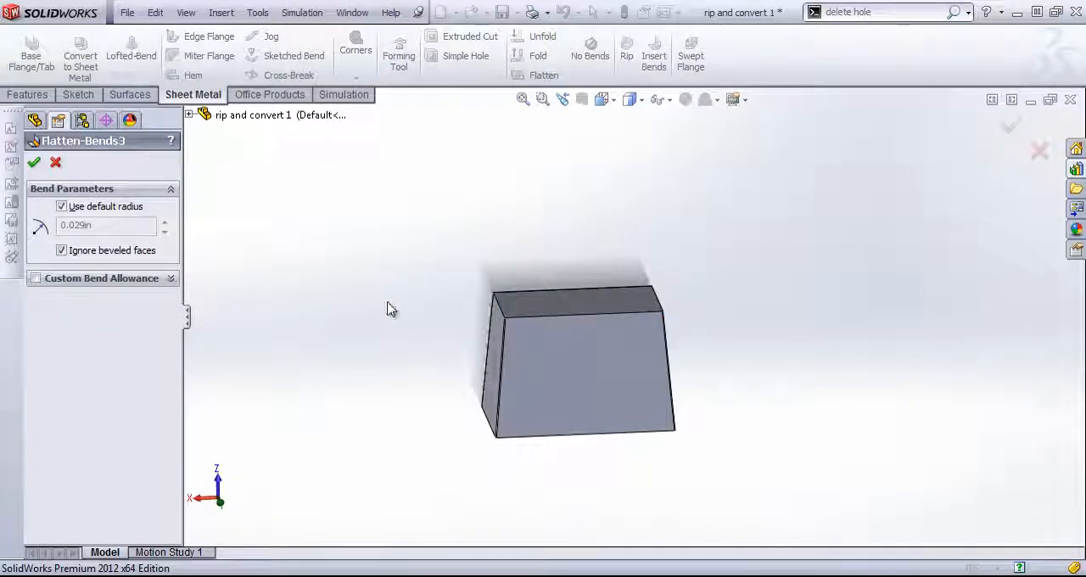
{"action": "left_click", "coordinate": [53, 163]}
- Start an edge flange on the open-side edge of the narrow side wall, placing its length at 7.549 in across the opening
{"action": "middle_click_drag", "start_coordinate": [417, 313], "coordinate": [436, 294]}
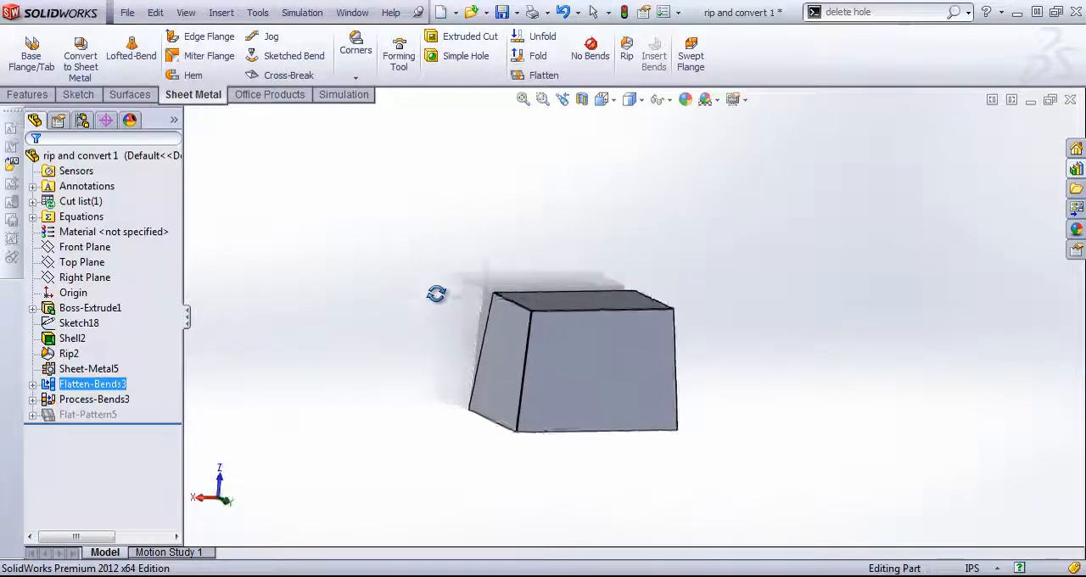
{"action": "scroll", "coordinate": [659, 342], "scroll_direction": "down", "scroll_amount": 5}
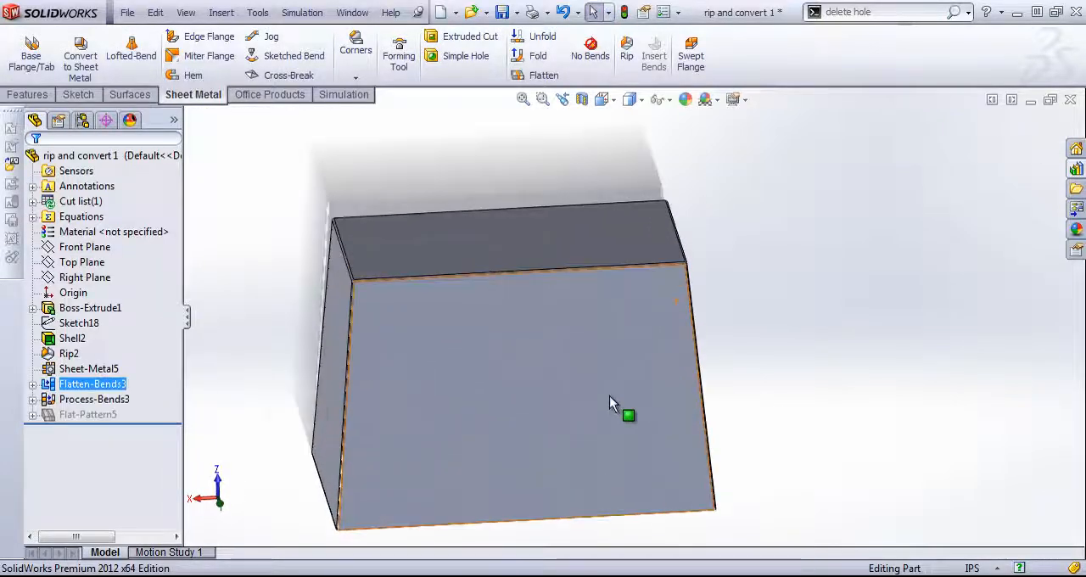
{"action": "middle_click_drag", "start_coordinate": [609, 395], "coordinate": [663, 339]}
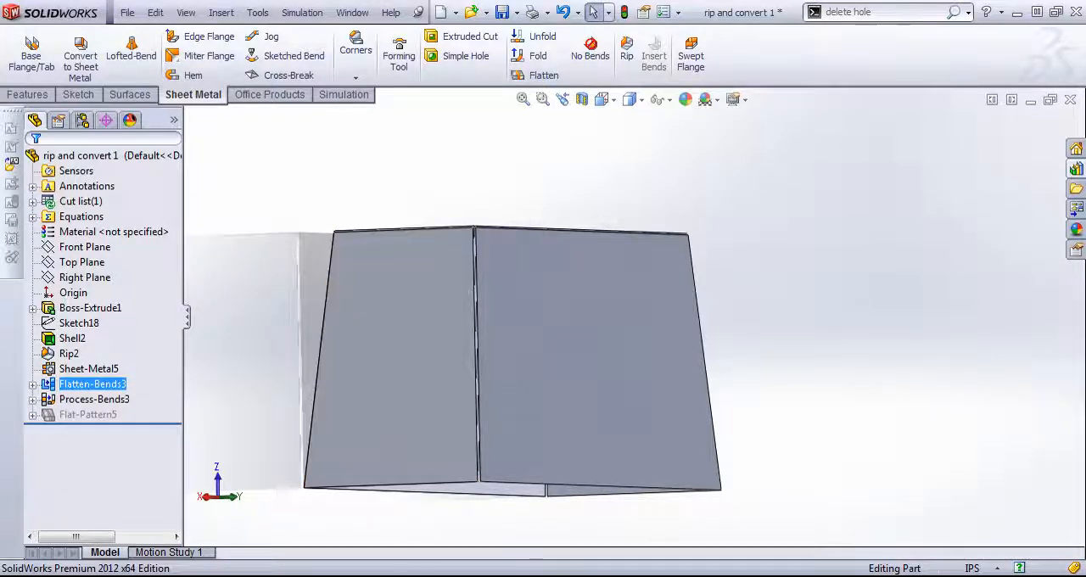
{"action": "middle_click_drag", "start_coordinate": [715, 512], "coordinate": [679, 308]}
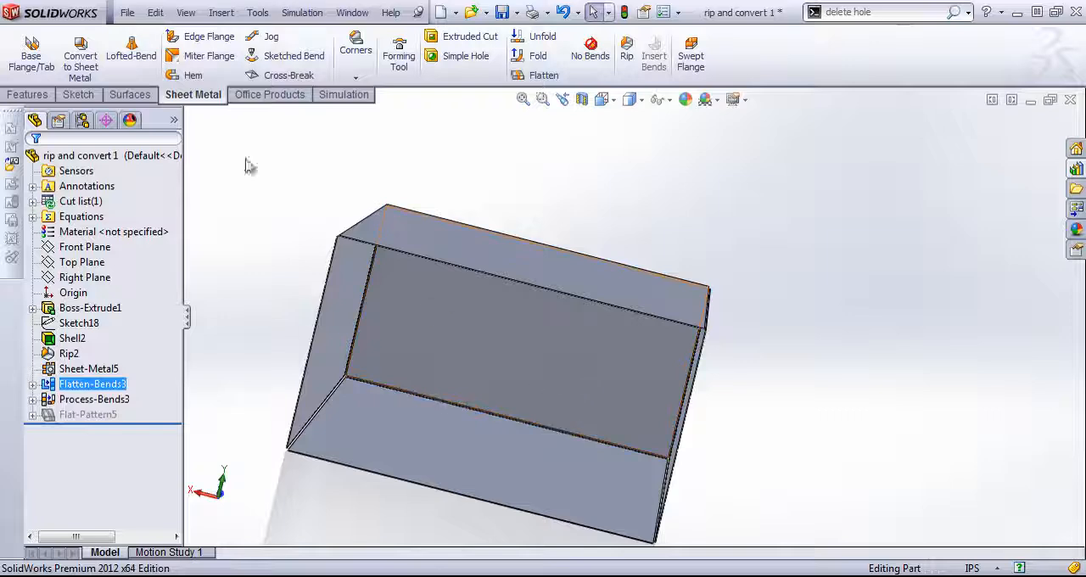
{"action": "left_click", "coordinate": [313, 331]}
{"action": "middle_click_drag", "start_coordinate": [535, 409], "coordinate": [511, 536]}
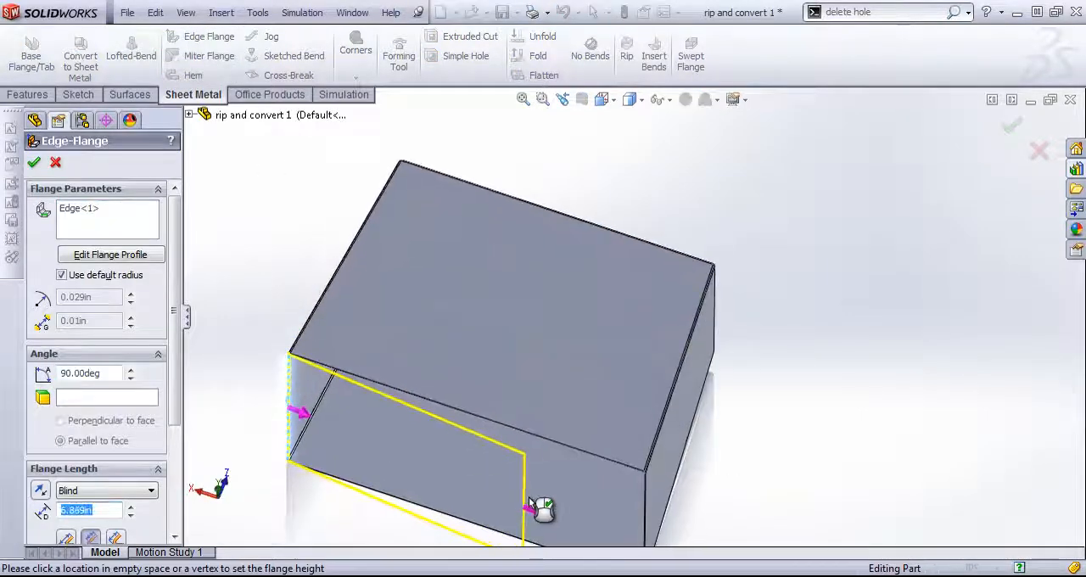
{"action": "left_click", "coordinate": [570, 505]}
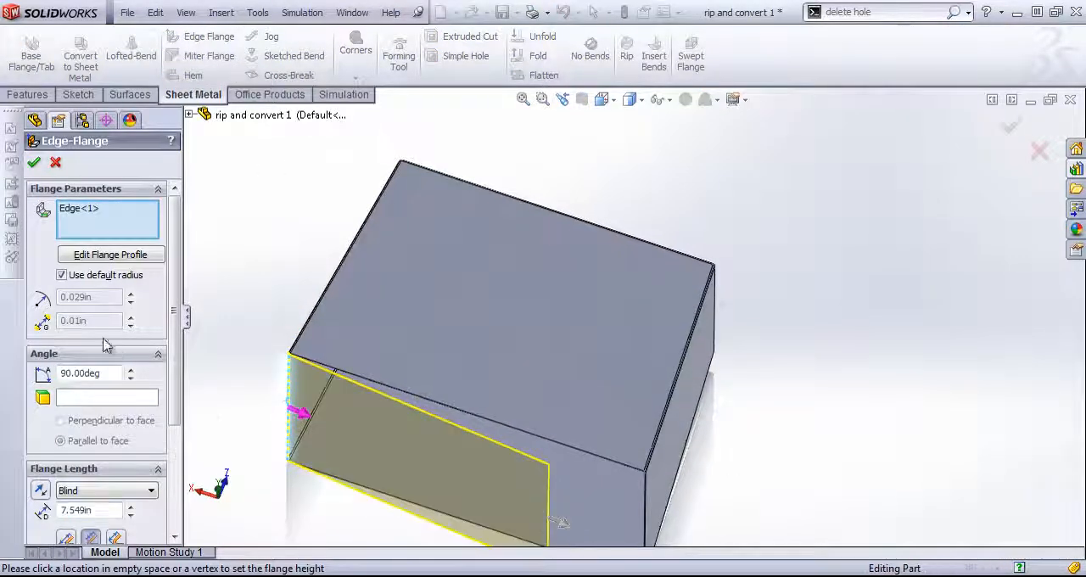
- Make the flange parallel to the inner small top face, extend it to 9.88 in across the opening and create it
{"action": "left_click", "coordinate": [72, 398]}
{"action": "middle_click_drag", "start_coordinate": [485, 294], "coordinate": [485, 208]}
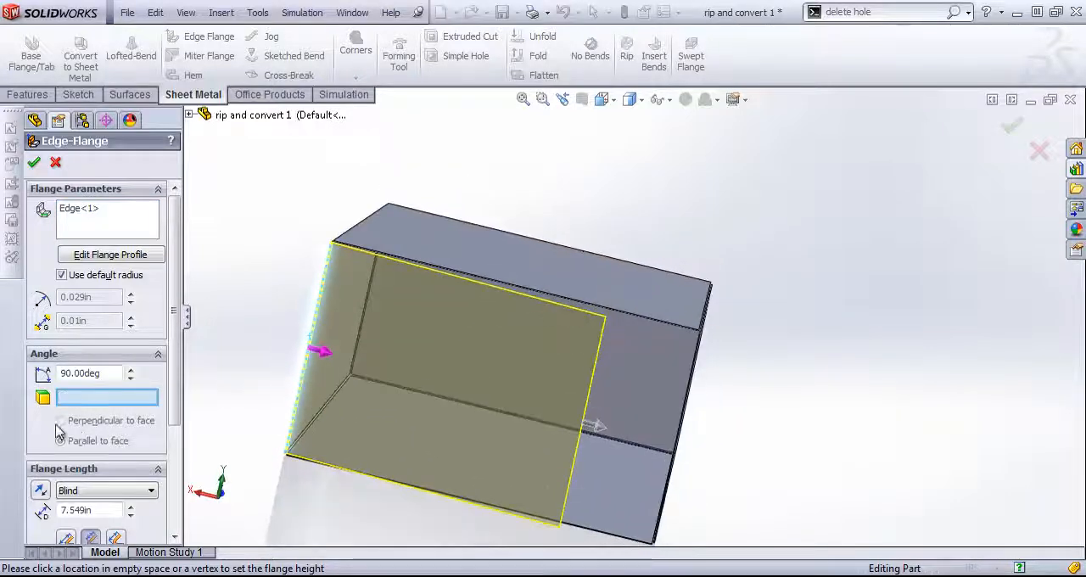
{"action": "left_click", "coordinate": [642, 368]}
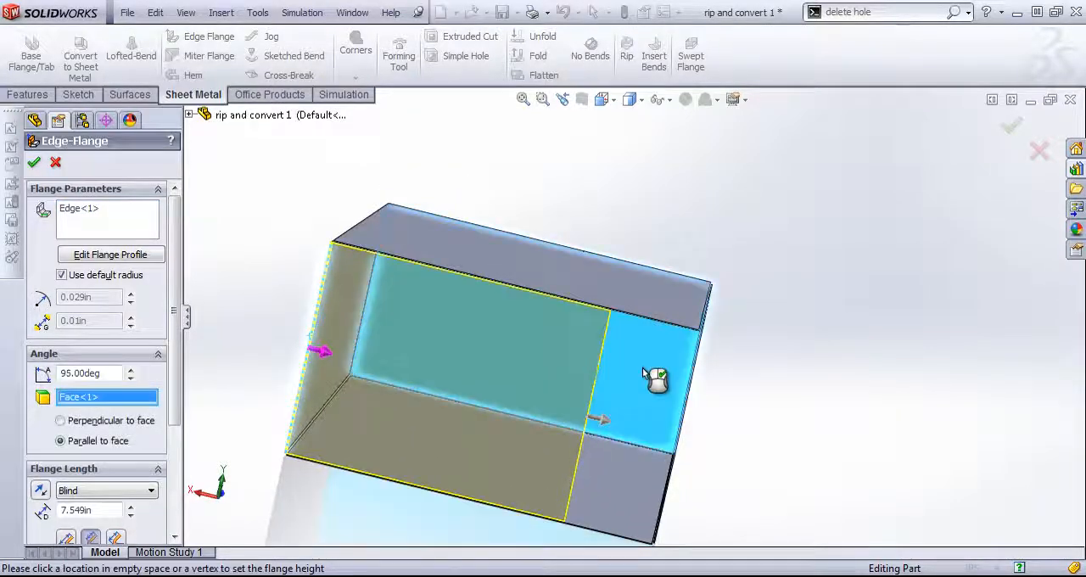
{"action": "middle_click_drag", "start_coordinate": [642, 368], "coordinate": [652, 272]}
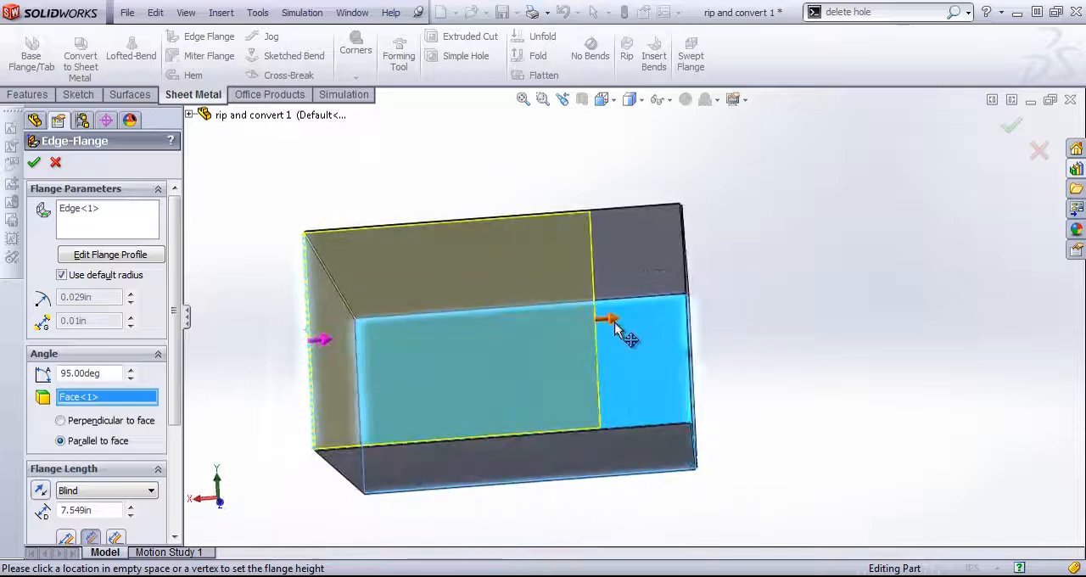
{"action": "left_click_drag", "start_coordinate": [614, 323], "coordinate": [698, 329]}
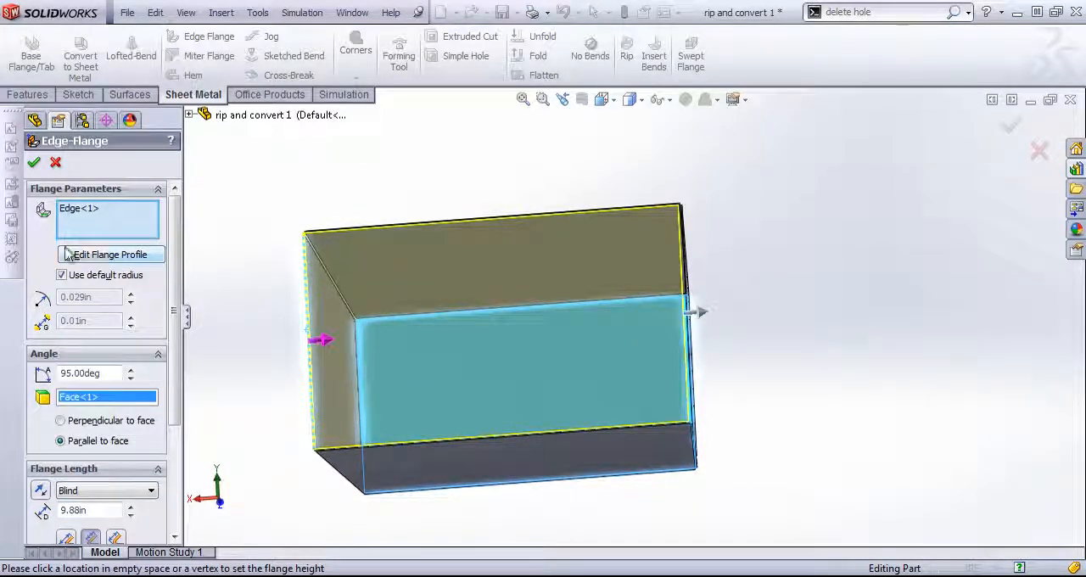
{"action": "left_click", "coordinate": [34, 162]}
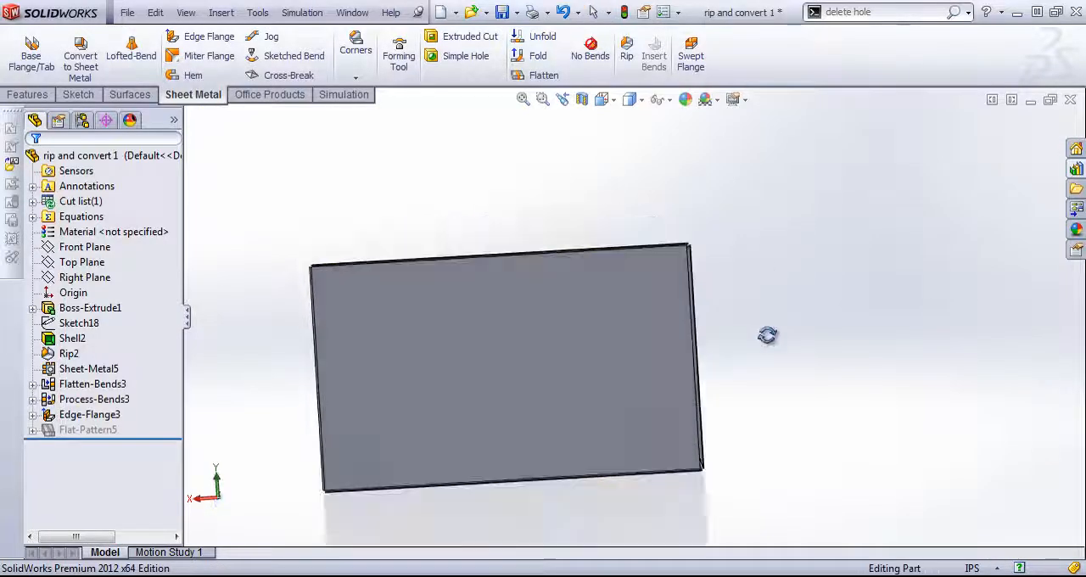
{"action": "middle_click_drag", "start_coordinate": [767, 335], "coordinate": [586, 301]}
{"action": "middle_click_drag", "start_coordinate": [594, 298], "coordinate": [436, 277]}
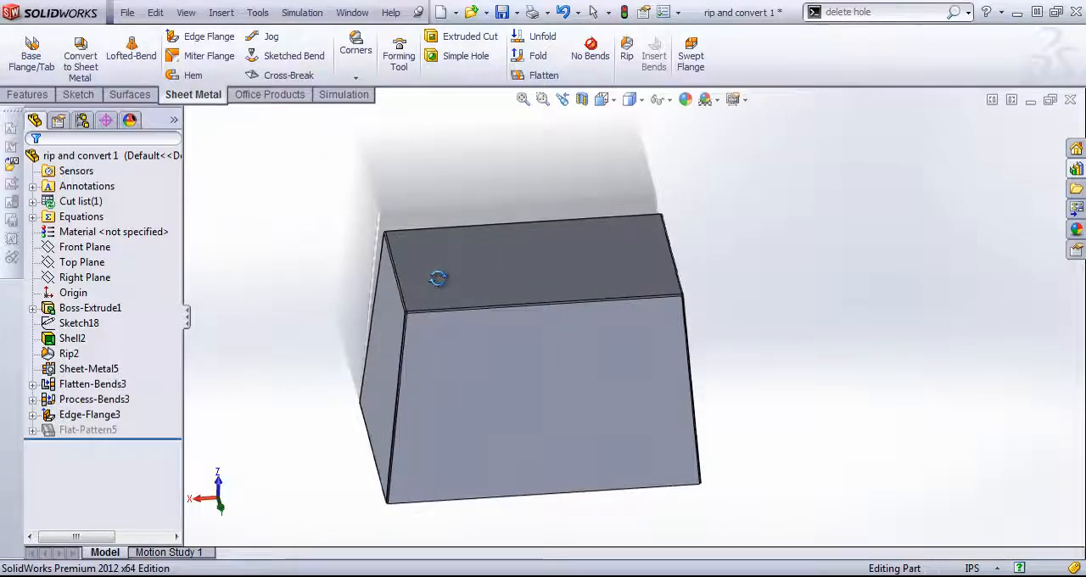
- Switch to the open part rip and convert 2 and examine its triangular top face and sloping side faces
{"action": "left_click", "coordinate": [352, 12]}
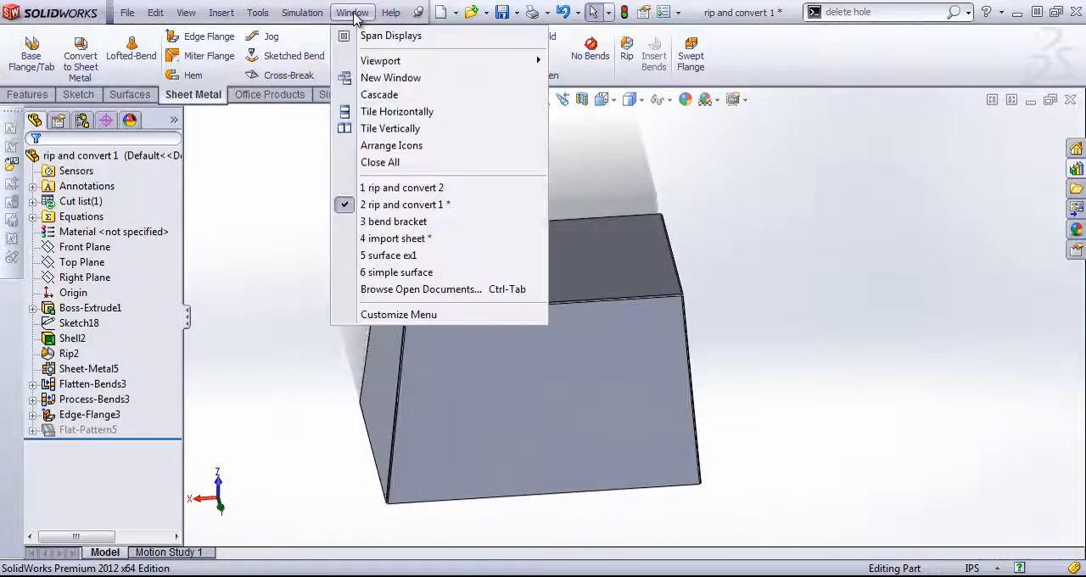
{"action": "left_click", "coordinate": [429, 187]}
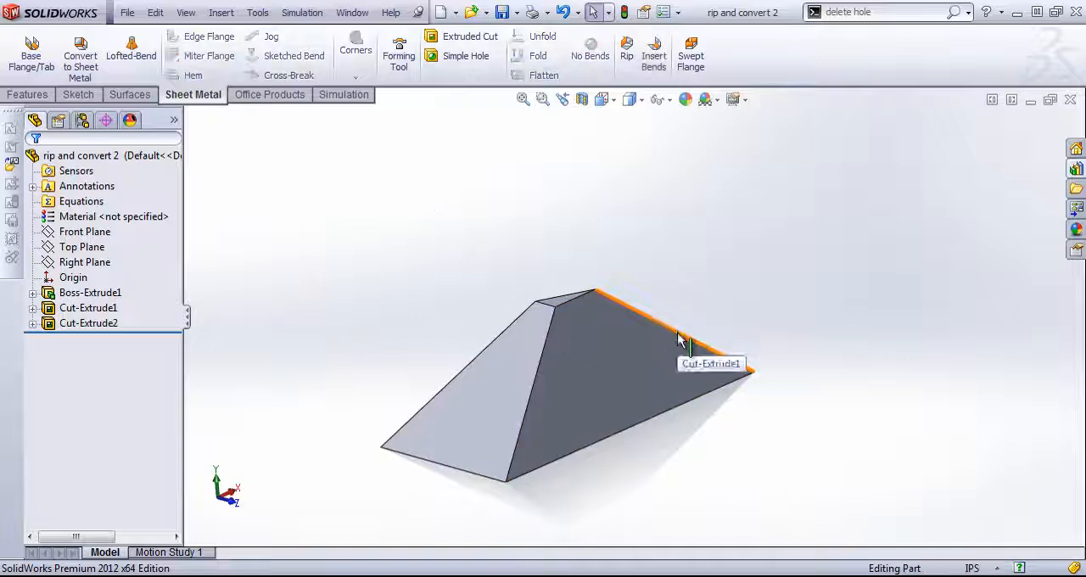
{"action": "middle_click_drag", "start_coordinate": [683, 356], "coordinate": [533, 351]}
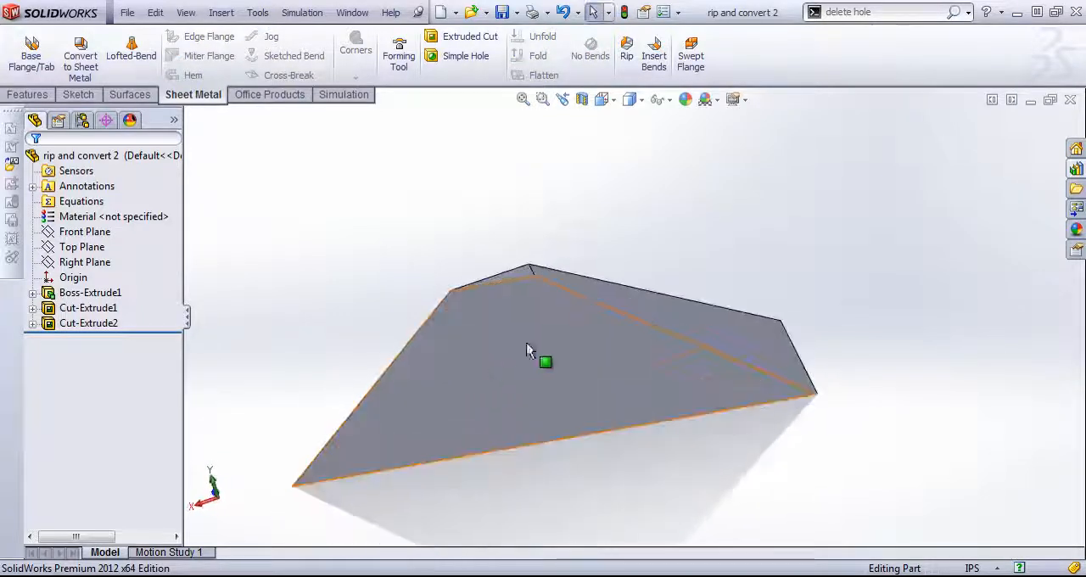
{"action": "left_click", "coordinate": [522, 271]}
{"action": "left_click", "coordinate": [512, 271]}
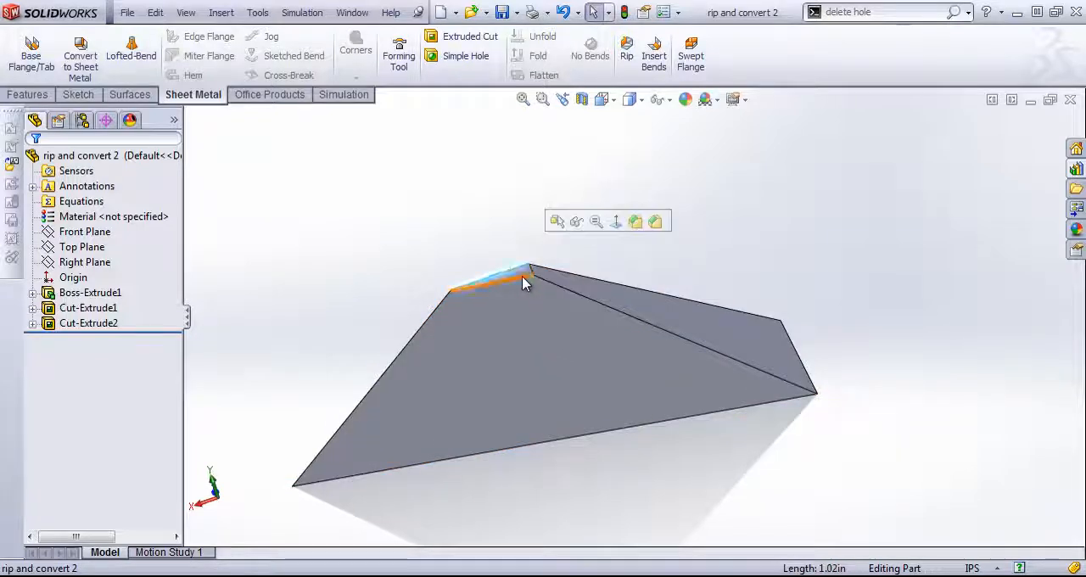
{"action": "left_click", "coordinate": [520, 273]}
{"action": "mouse_move", "coordinate": [584, 286]}
{"action": "middle_mouse_down"}
{"action": "mouse_move", "coordinate": [527, 346]}
{"action": "mouse_move", "coordinate": [506, 397]}
{"action": "middle_mouse_up"}
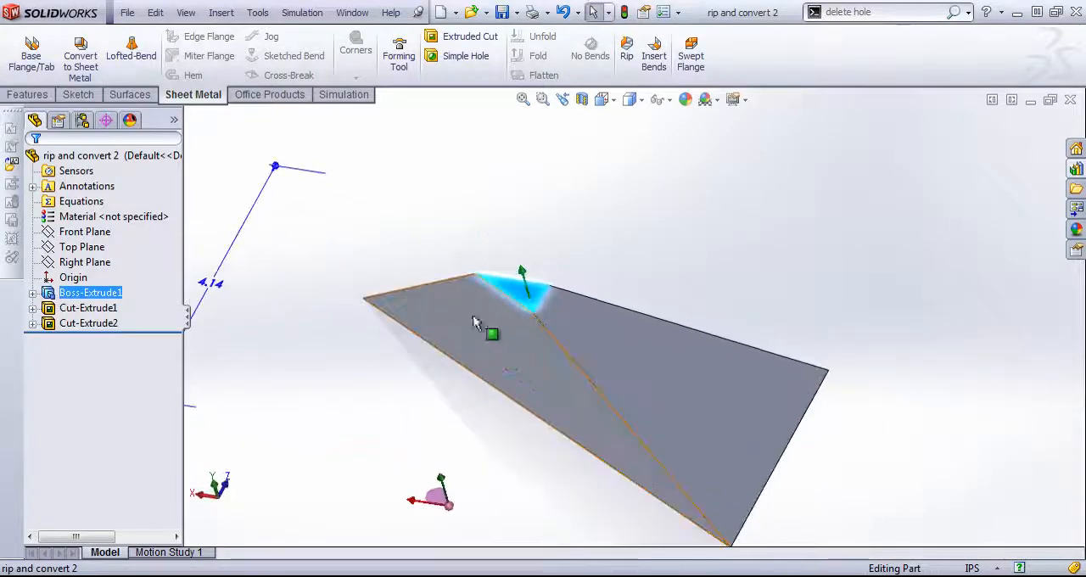
{"action": "middle_click_drag", "start_coordinate": [669, 367], "coordinate": [591, 400]}
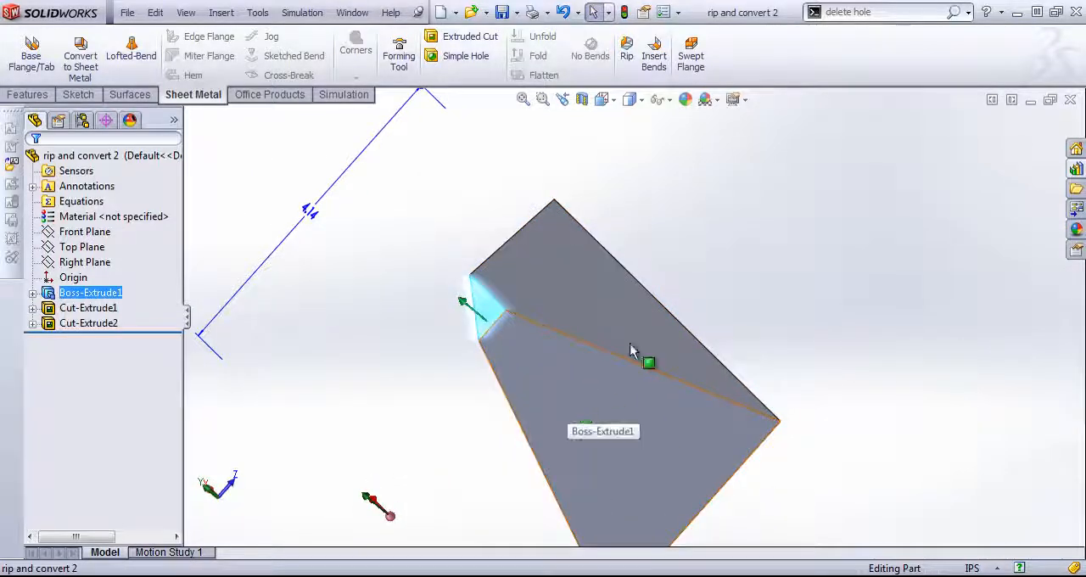
{"action": "middle_click_drag", "start_coordinate": [637, 352], "coordinate": [715, 252]}
{"action": "scroll", "coordinate": [715, 252], "scroll_direction": "up", "scroll_amount": 3}
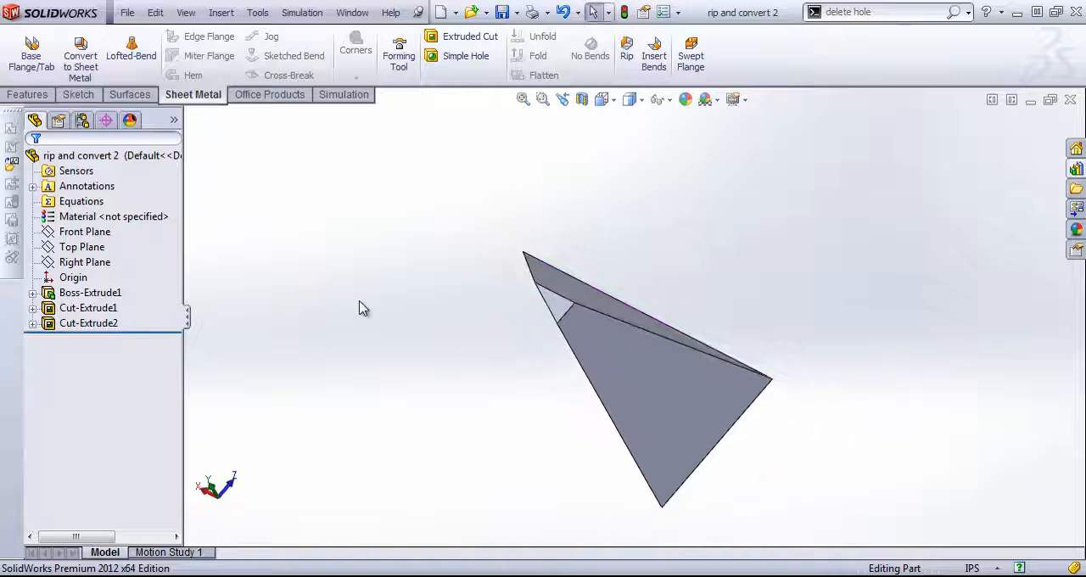
- Convert the solid to 0.05 in sheet metal with the triangular top face fixed, bending two of its edges at a 0.029 in radius
{"action": "left_click", "coordinate": [81, 60]}
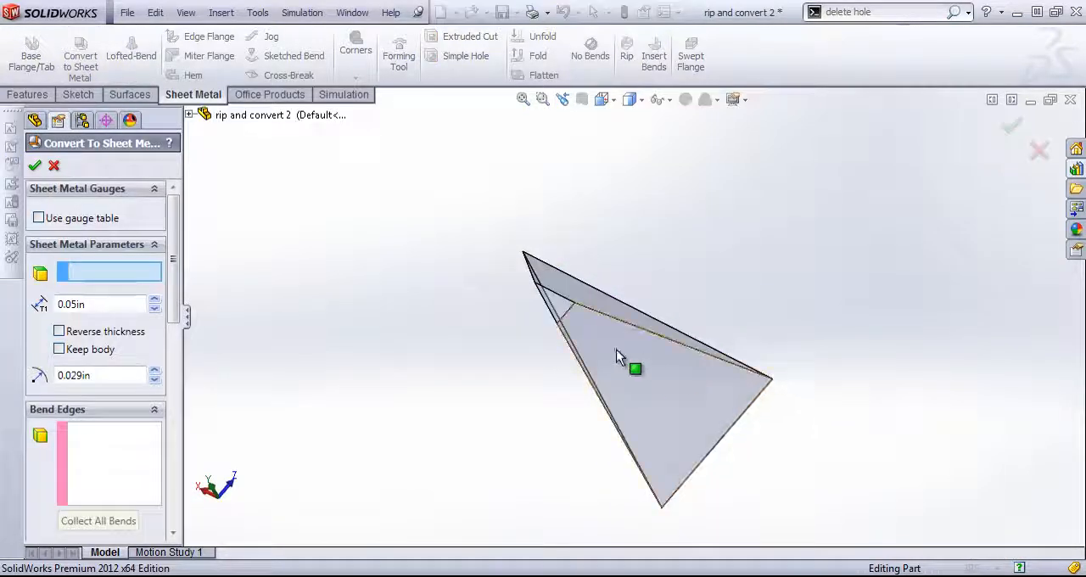
{"action": "scroll", "coordinate": [607, 355], "scroll_direction": "down", "scroll_amount": 4}
{"action": "left_click", "coordinate": [506, 242]}
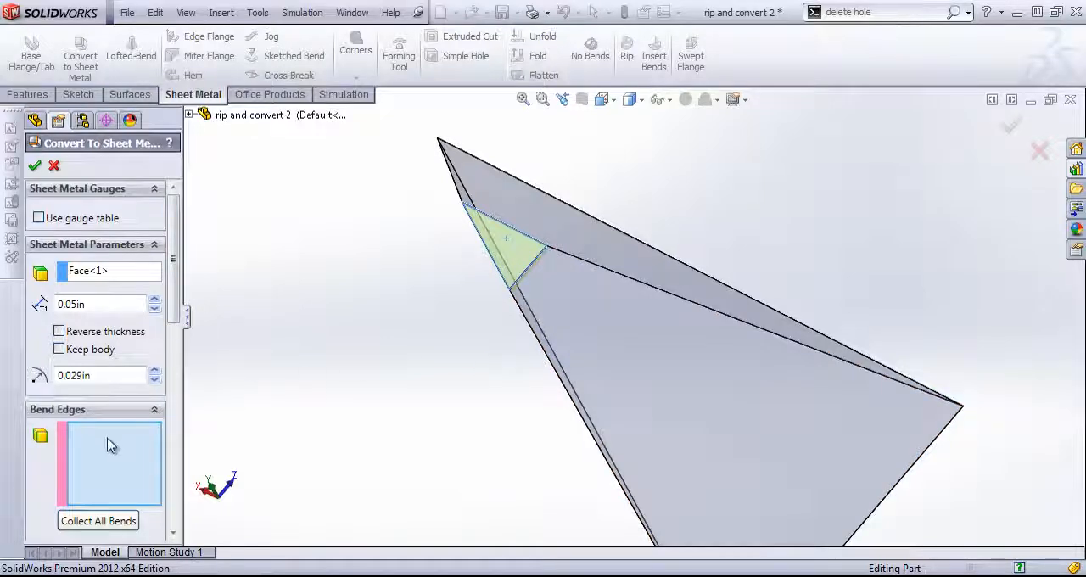
{"action": "left_click", "coordinate": [514, 234]}
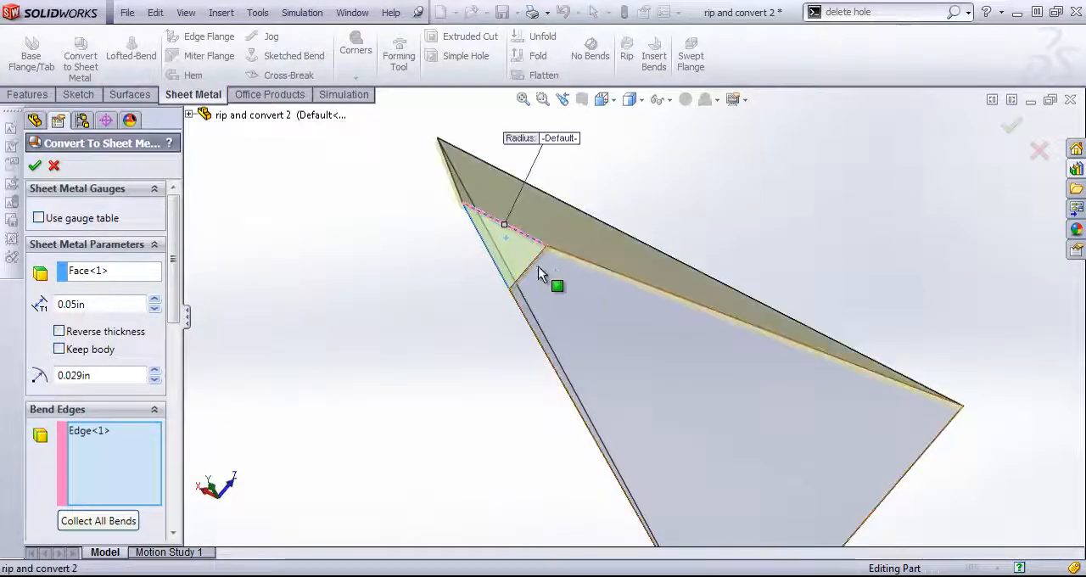
{"action": "left_click", "coordinate": [546, 275]}
{"action": "middle_click_drag", "start_coordinate": [548, 279], "coordinate": [582, 292]}
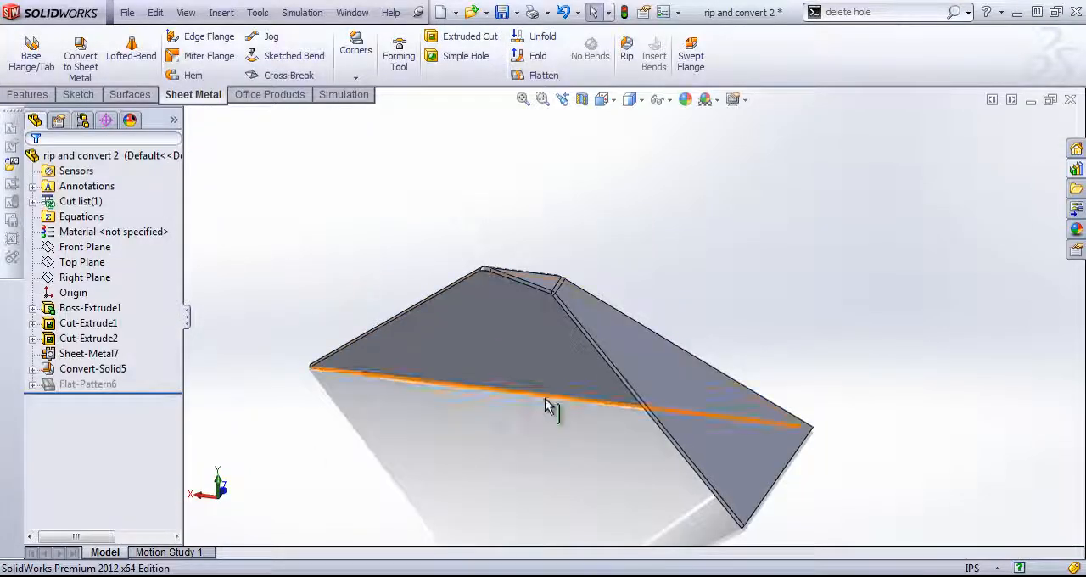
{"action": "middle_click_drag", "start_coordinate": [545, 398], "coordinate": [522, 432]}
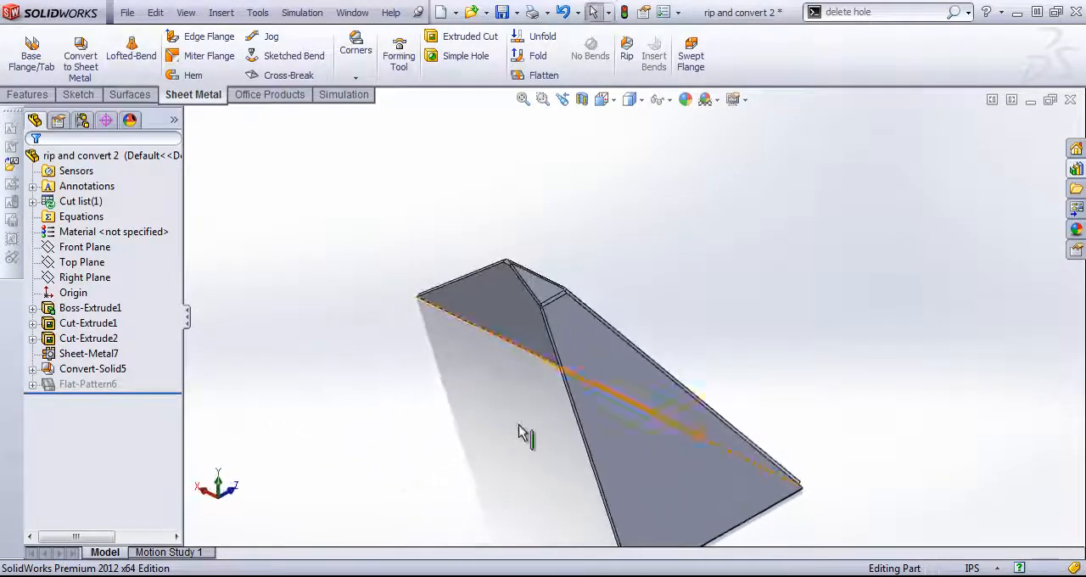
- Delete the Sheet-Metal7 feature together with its dependent conversion and flat-pattern features
{"action": "left_click", "coordinate": [84, 339]}
{"action": "left_click_drag", "start_coordinate": [138, 370], "coordinate": [76, 351]}
{"action": "right_click", "coordinate": [77, 351]}
{"action": "left_click", "coordinate": [272, 348]}
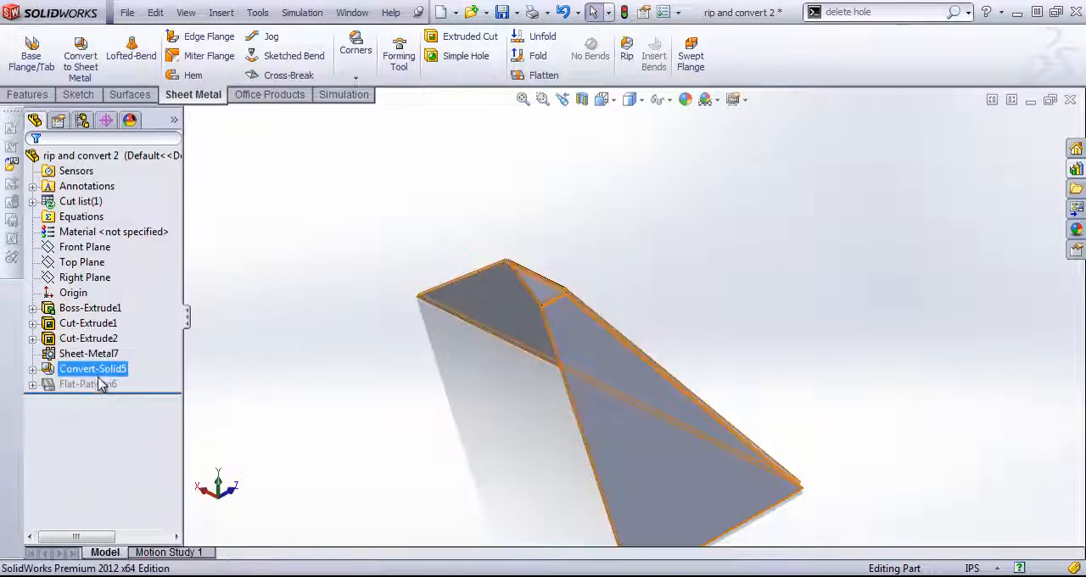
{"action": "left_click_drag", "start_coordinate": [142, 373], "coordinate": [67, 353]}
{"action": "right_click", "coordinate": [67, 354]}
{"action": "left_click", "coordinate": [80, 395]}
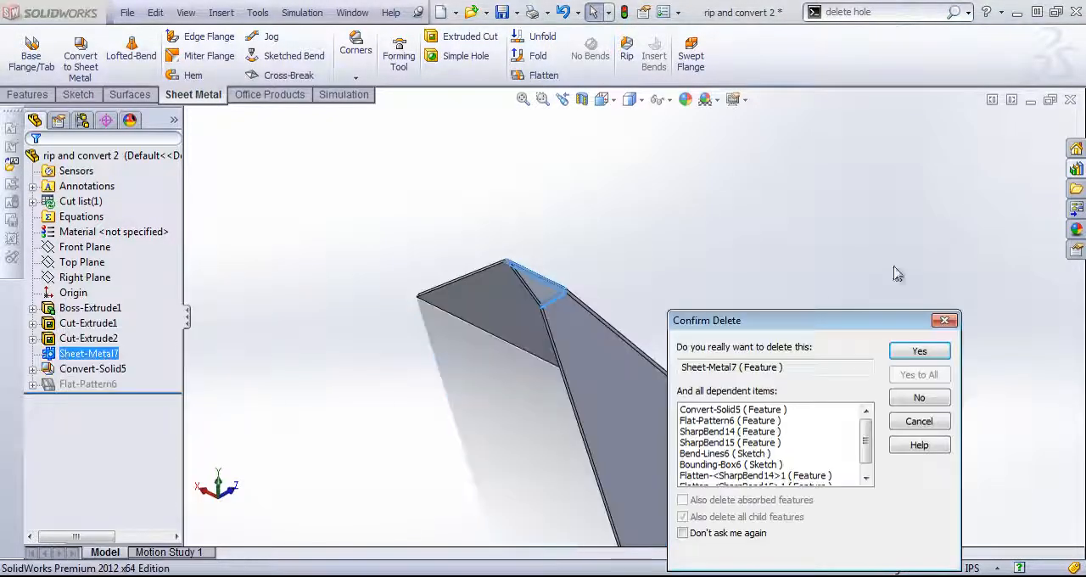
{"action": "left_click", "coordinate": [932, 351]}
{"action": "mouse_move", "coordinate": [796, 308]}
{"action": "middle_mouse_down"}
{"action": "mouse_move", "coordinate": [814, 269]}
{"action": "mouse_move", "coordinate": [744, 346]}
{"action": "mouse_move", "coordinate": [766, 409]}
{"action": "middle_mouse_up"}
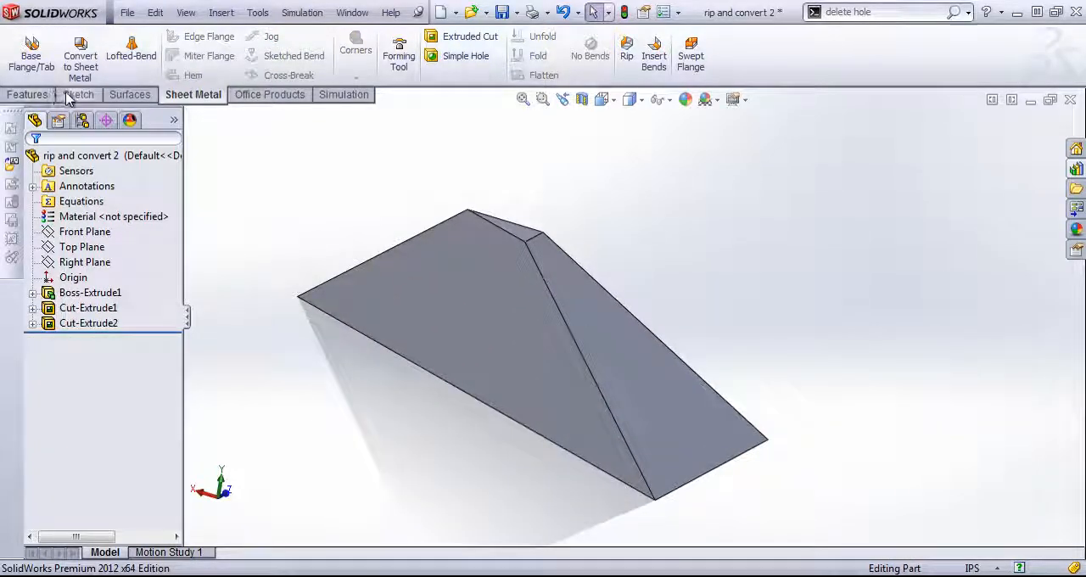
- Shell the solid, removing the large sloping side face and the base face
{"action": "left_click", "coordinate": [27, 94]}
{"action": "left_click", "coordinate": [534, 75]}
{"action": "left_click", "coordinate": [517, 323]}
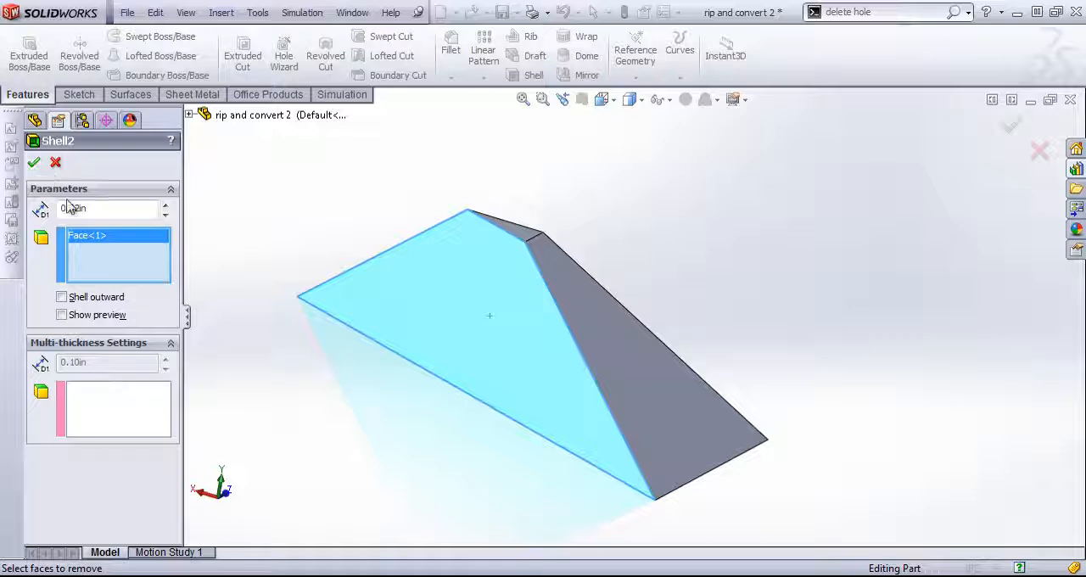
{"action": "middle_click_drag", "start_coordinate": [411, 503], "coordinate": [498, 436]}
{"action": "left_click", "coordinate": [494, 431]}
{"action": "middle_click_drag", "start_coordinate": [468, 308], "coordinate": [436, 487]}
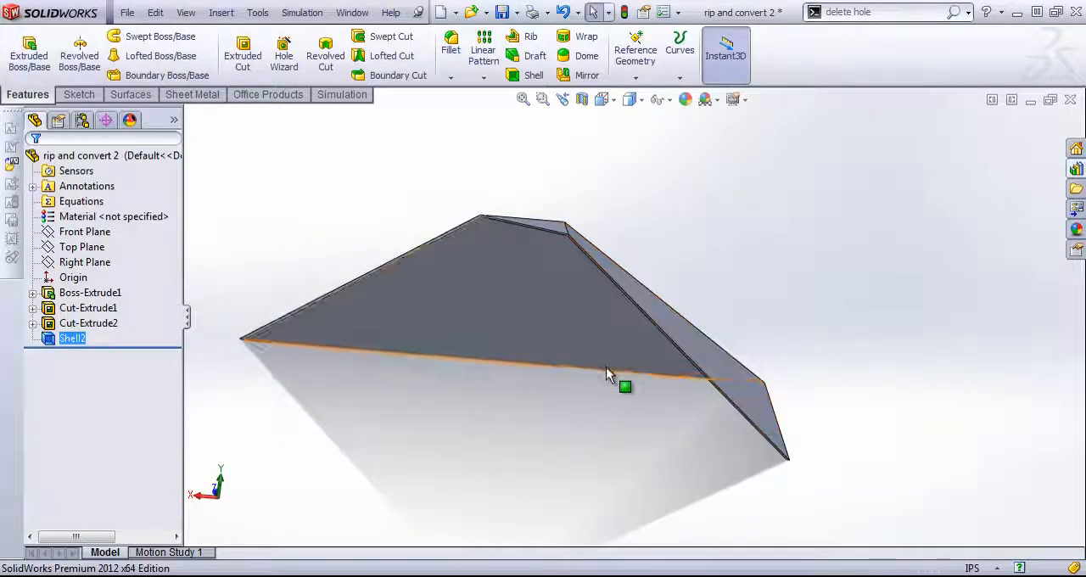
{"action": "middle_click_drag", "start_coordinate": [605, 366], "coordinate": [559, 384]}
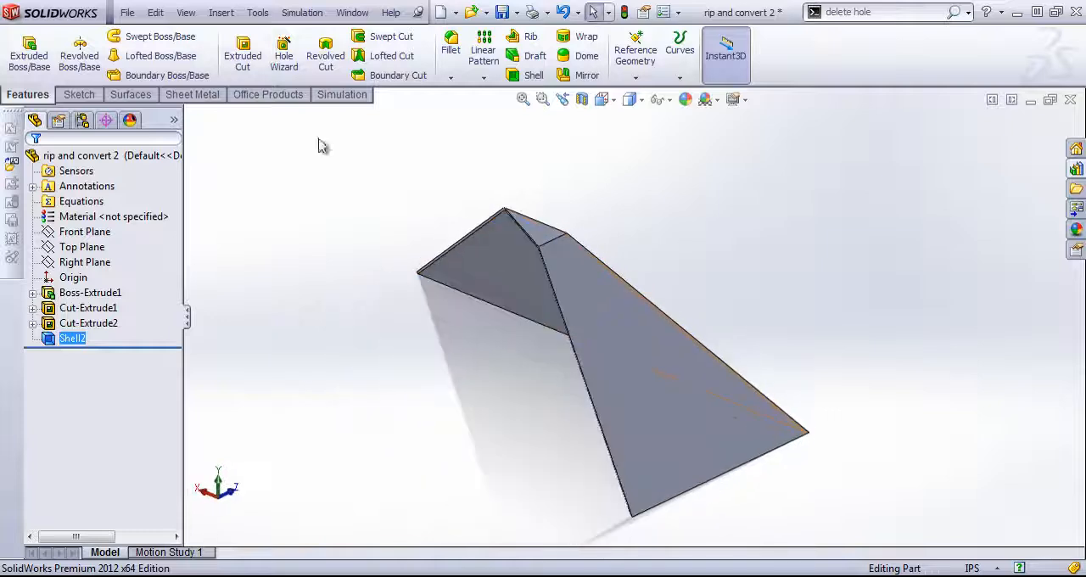
- Rip the sloping edge between the two remaining side walls with a 0.05 in gap
{"action": "left_click", "coordinate": [194, 95]}
{"action": "left_click", "coordinate": [631, 66]}
{"action": "middle_click_drag", "start_coordinate": [664, 175], "coordinate": [542, 259]}
{"action": "scroll", "coordinate": [516, 279], "scroll_direction": "down", "scroll_amount": 2}
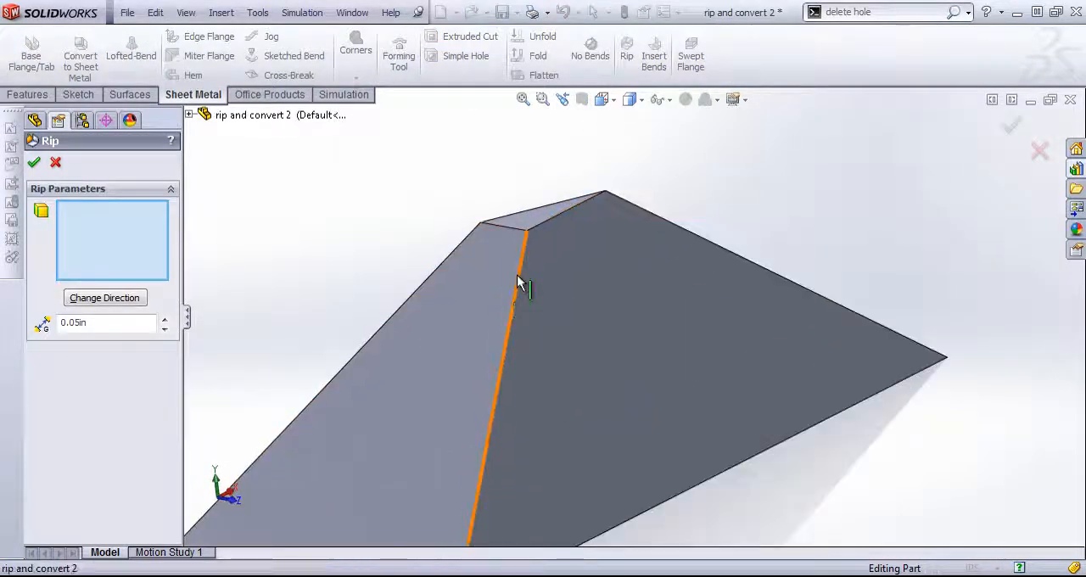
{"action": "left_click", "coordinate": [518, 286]}
{"action": "middle_click_drag", "start_coordinate": [521, 296], "coordinate": [594, 320]}
{"action": "left_click", "coordinate": [34, 162]}
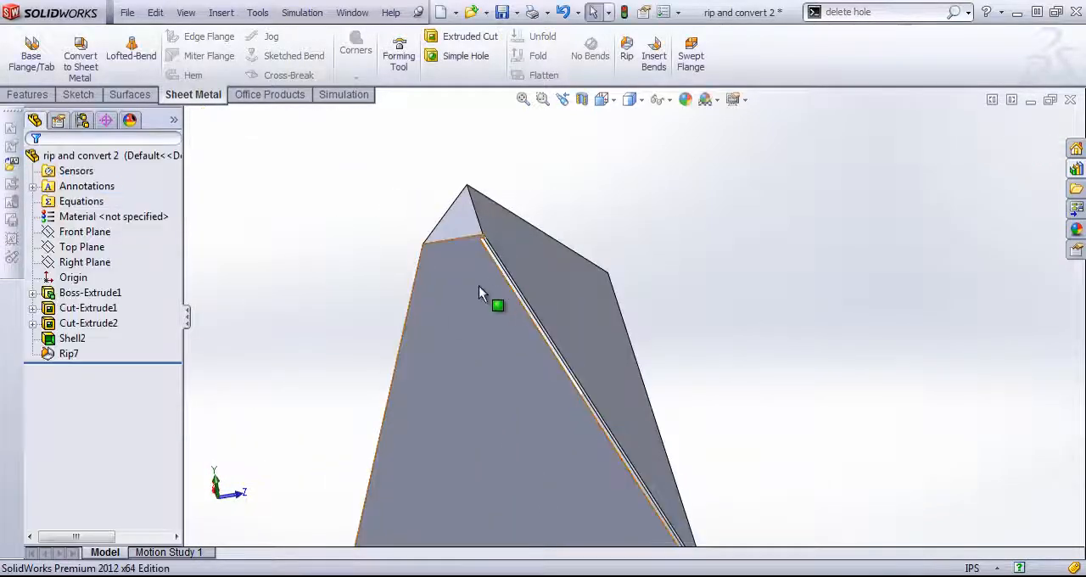
- Insert bends with the triangular top face fixed, a 0.029 in radius, K-factor 0.5 and rectangular auto relief of 0.5
{"action": "middle_click_drag", "start_coordinate": [721, 252], "coordinate": [733, 239]}
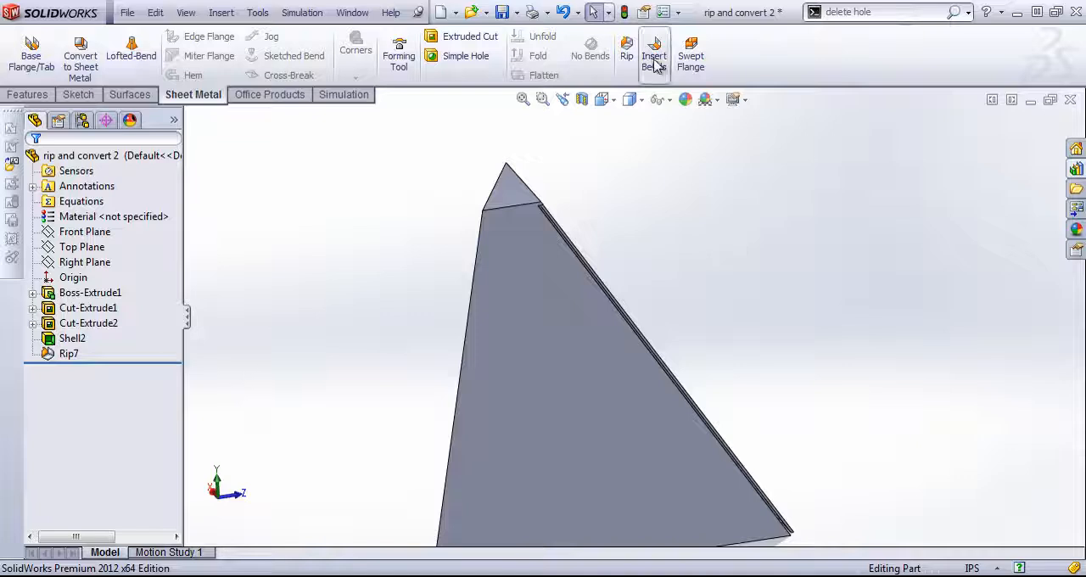
{"action": "left_click", "coordinate": [515, 197]}
{"action": "scroll", "coordinate": [633, 320], "scroll_direction": "up", "scroll_amount": 3}
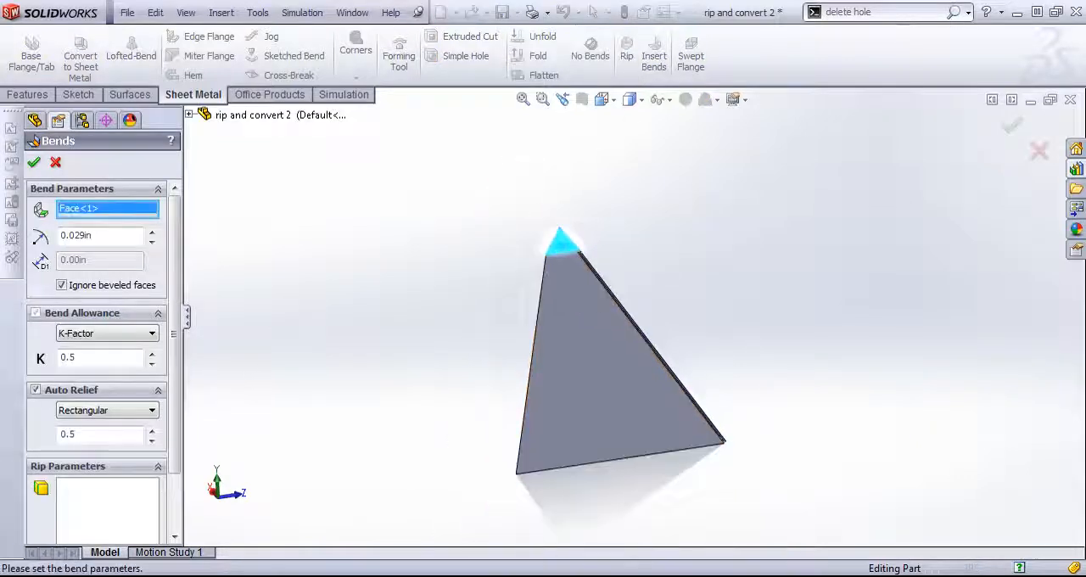
{"action": "left_click", "coordinate": [35, 162]}
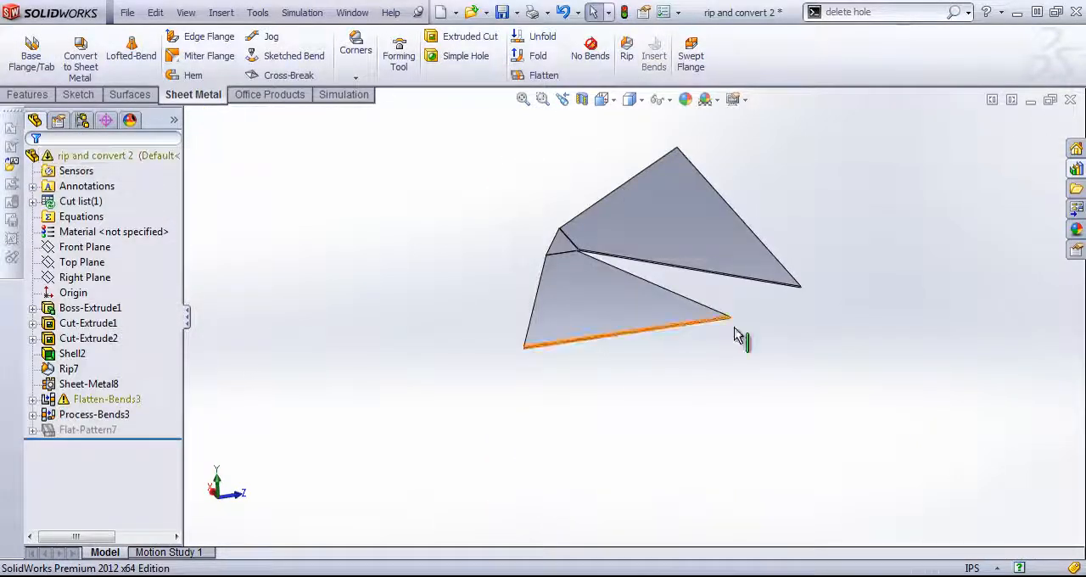
- Examine the corner where the ripped edge meets the two bends at the triangular top face
{"action": "middle_click_drag", "start_coordinate": [742, 334], "coordinate": [583, 239]}
{"action": "scroll", "coordinate": [584, 239], "scroll_direction": "down", "scroll_amount": 6}
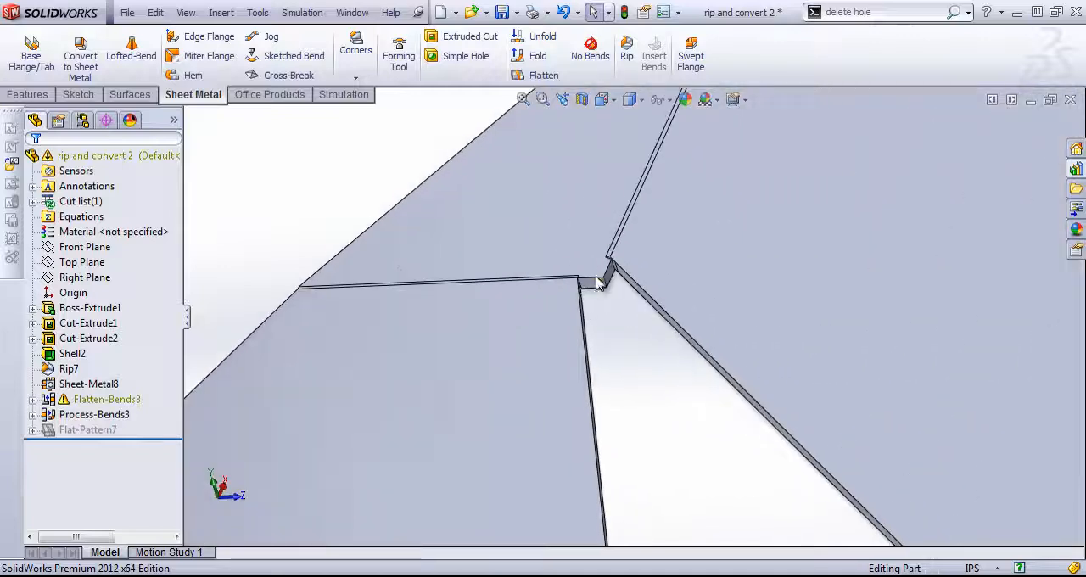
{"action": "scroll", "coordinate": [604, 301], "scroll_direction": "down", "scroll_amount": 2}
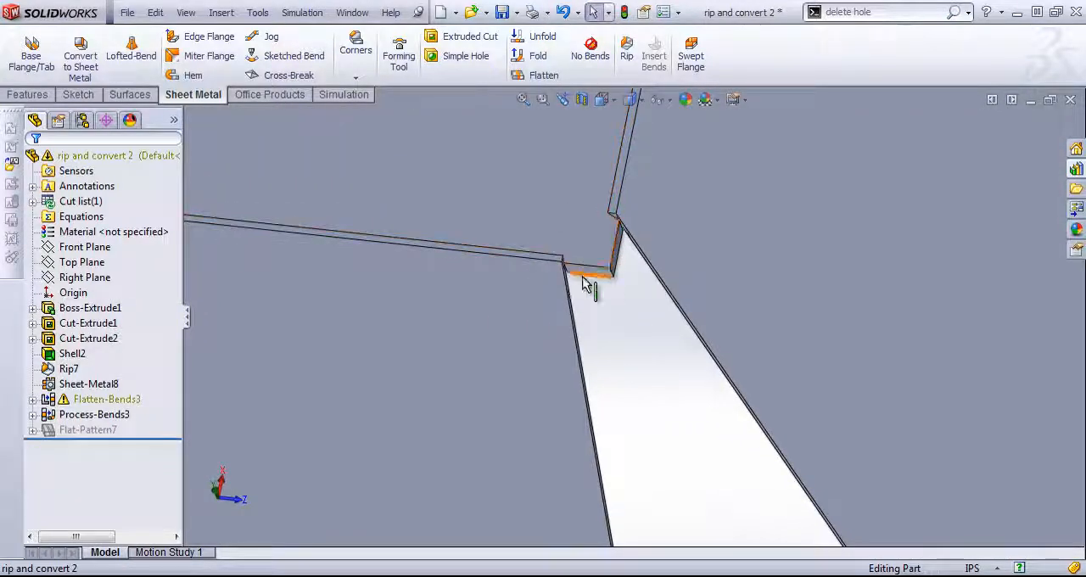
{"action": "scroll", "coordinate": [600, 259], "scroll_direction": "up", "scroll_amount": 3}
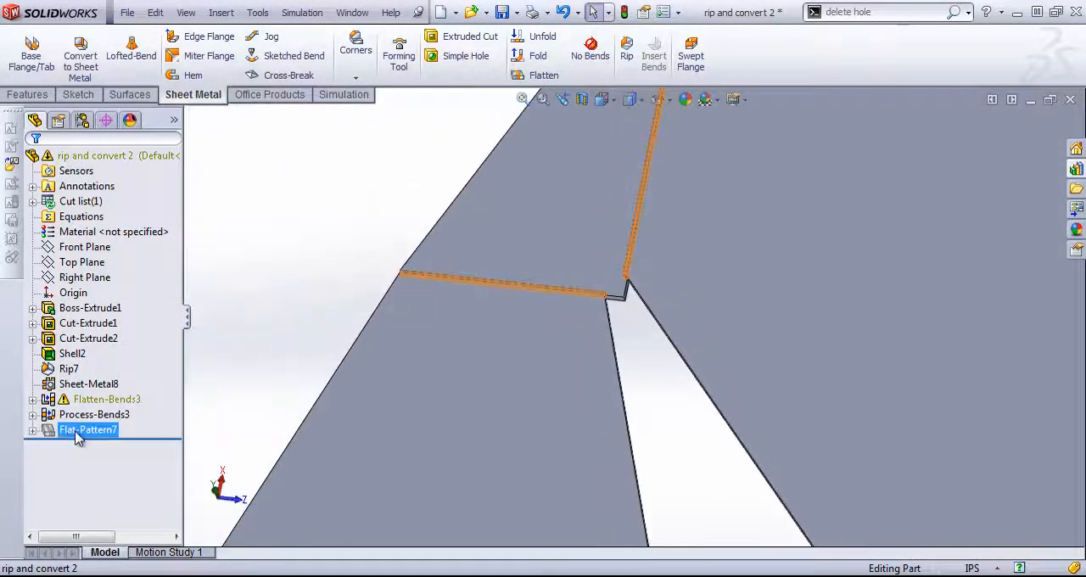
{"action": "left_click", "coordinate": [114, 390]}
{"action": "scroll", "coordinate": [309, 340], "scroll_direction": "up", "scroll_amount": 5}
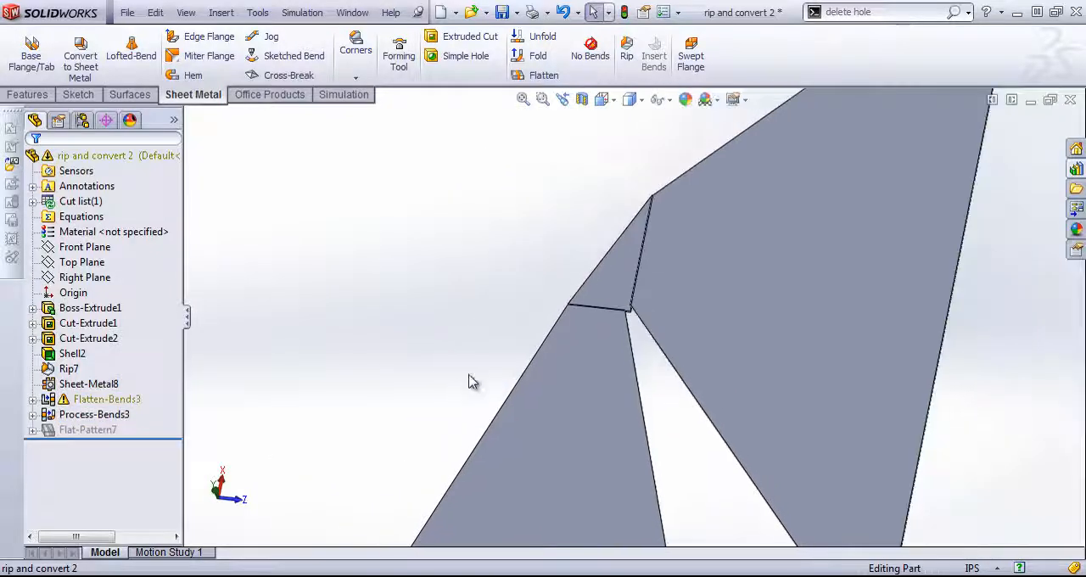
{"action": "mouse_move", "coordinate": [478, 373]}
{"action": "middle_mouse_down"}
{"action": "mouse_move", "coordinate": [509, 257]}
{"action": "mouse_move", "coordinate": [607, 281]}
{"action": "middle_mouse_up"}
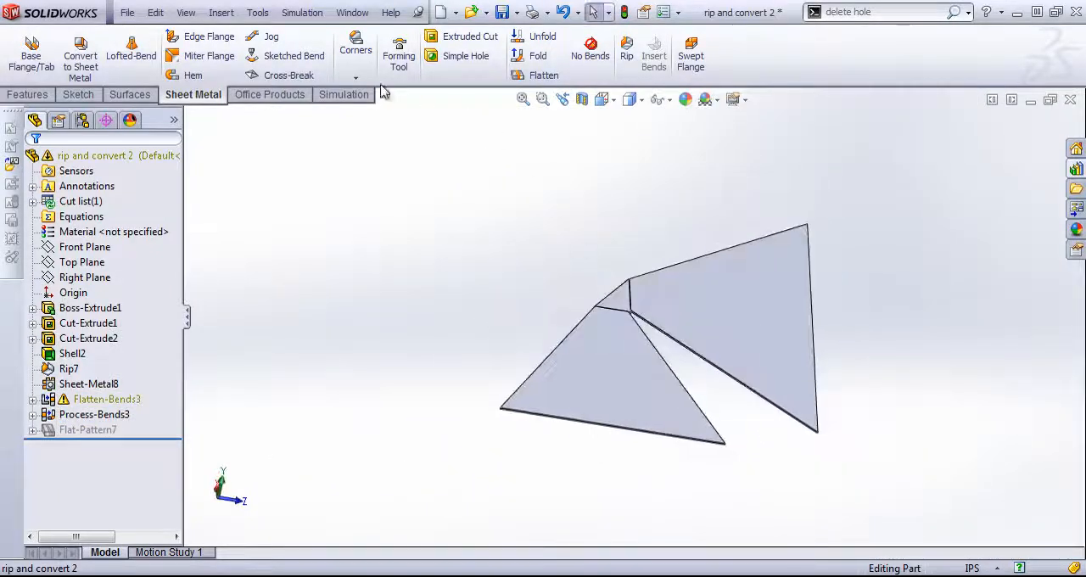
- Try to flatten the sheet metal part with the Flatten command
{"action": "left_click", "coordinate": [538, 75]}
{"action": "left_click", "coordinate": [533, 146]}
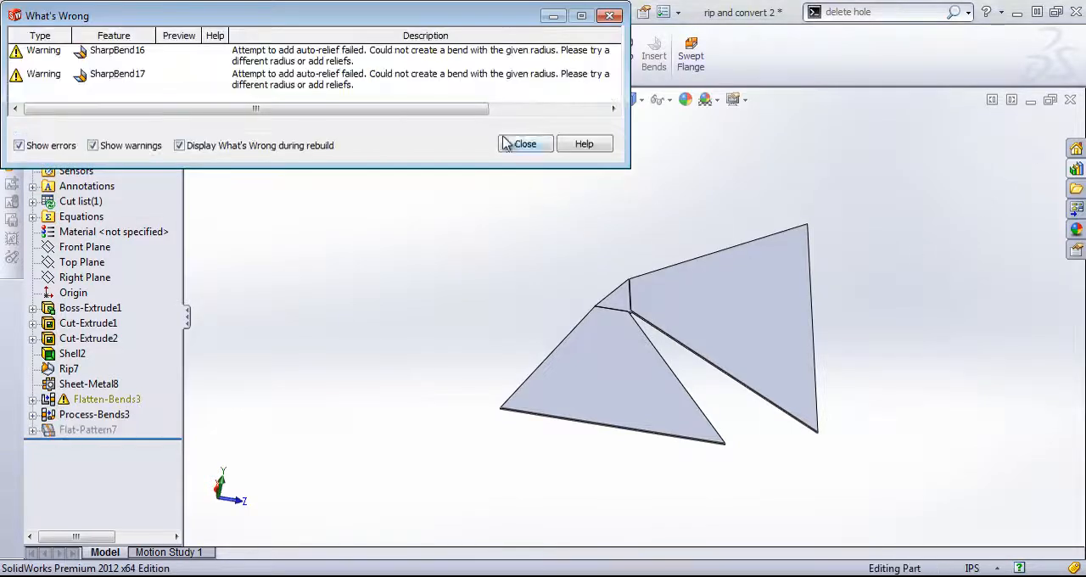
{"action": "left_click", "coordinate": [526, 144]}
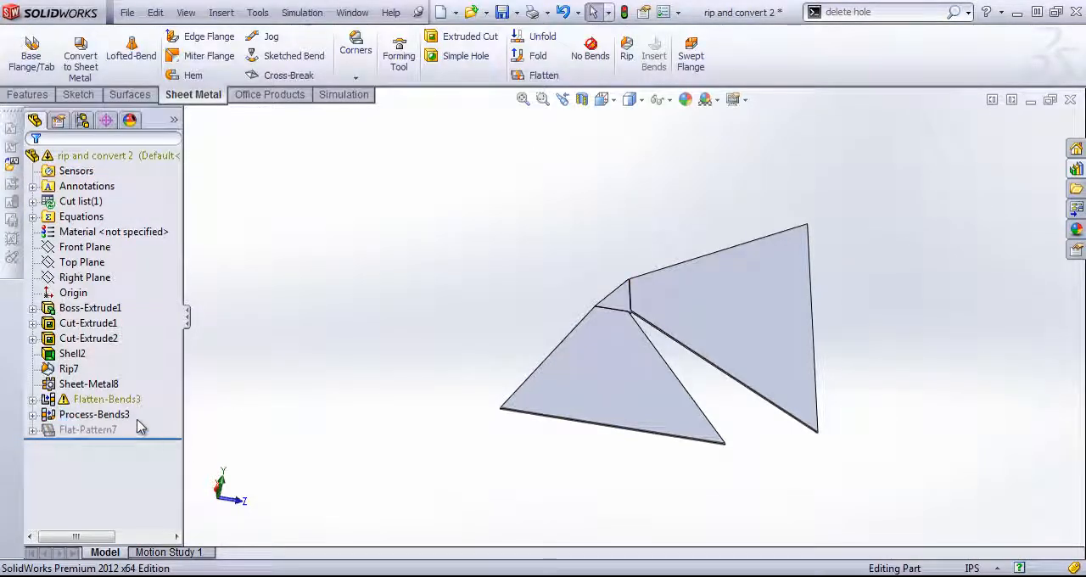
- Delete the Sheet-Metal8 feature together with its dependent bend and flat-pattern features
{"action": "left_click_drag", "start_coordinate": [141, 434], "coordinate": [76, 384]}
{"action": "right_click", "coordinate": [89, 397]}
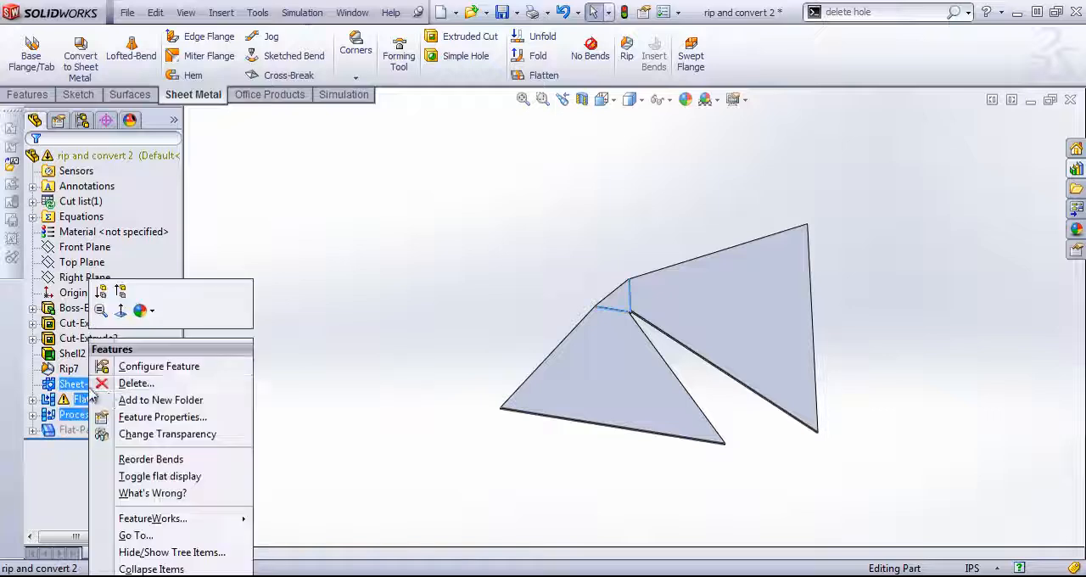
{"action": "left_click", "coordinate": [135, 384]}
{"action": "left_click", "coordinate": [656, 298]}
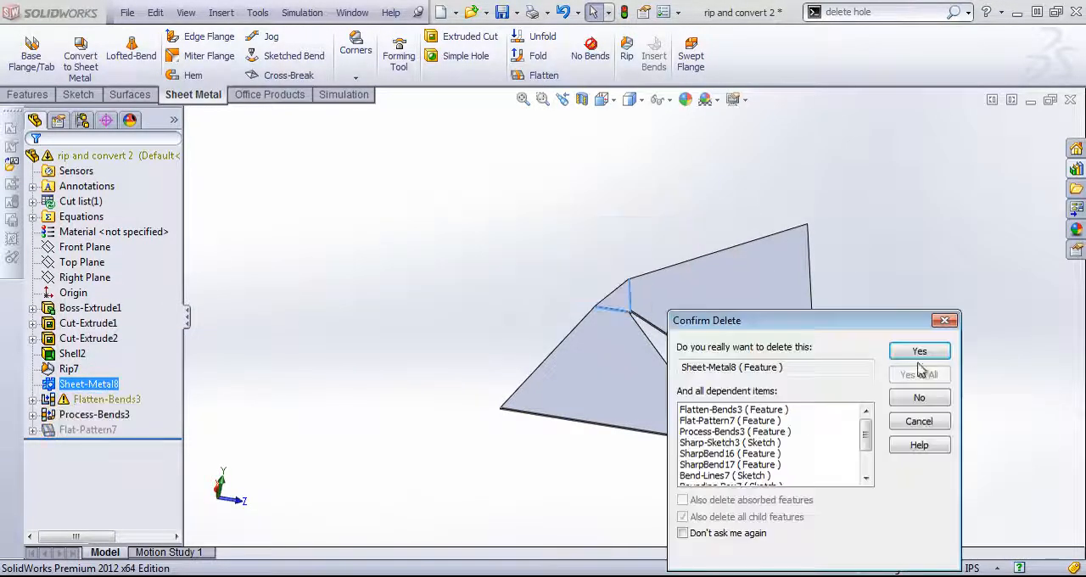
{"action": "left_click", "coordinate": [922, 352]}
- Sketch a circle of about 0.09 in radius on the sloping side wall, centred on its top corner beside the rip
{"action": "middle_click_drag", "start_coordinate": [812, 370], "coordinate": [793, 353]}
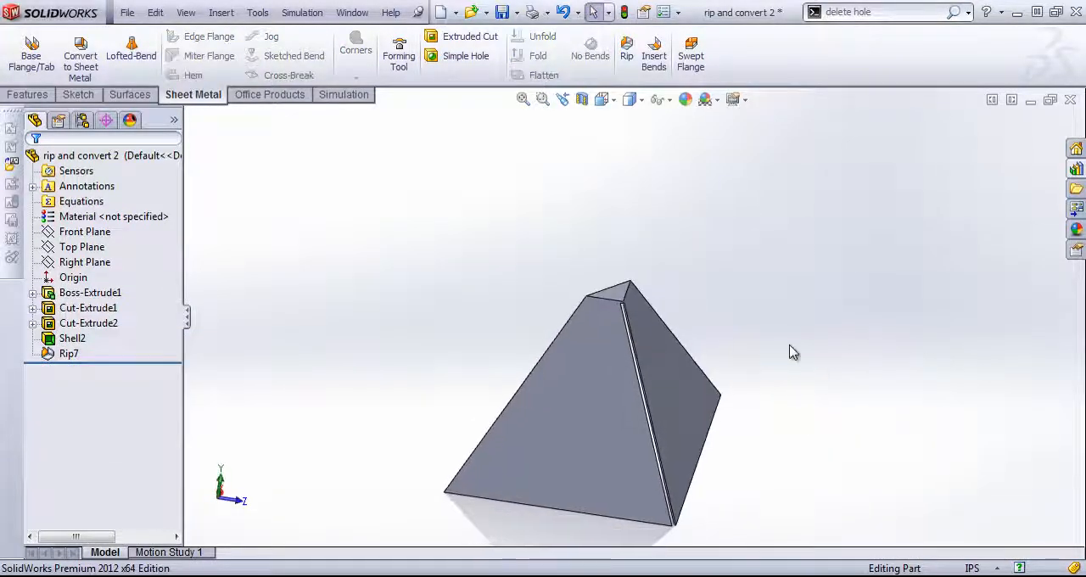
{"action": "scroll", "coordinate": [649, 339], "scroll_direction": "down", "scroll_amount": 5}
{"action": "left_click", "coordinate": [636, 297]}
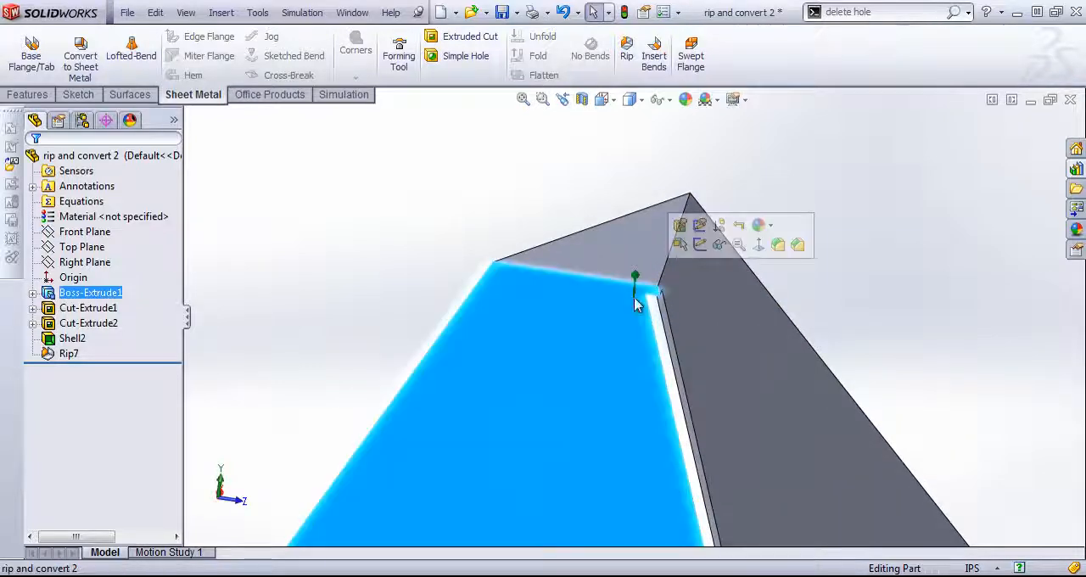
{"action": "mouse_move", "coordinate": [637, 297]}
{"action": "middle_mouse_down"}
{"action": "mouse_move", "coordinate": [663, 295]}
{"action": "mouse_move", "coordinate": [629, 334]}
{"action": "middle_mouse_up"}
{"action": "left_click", "coordinate": [592, 323]}
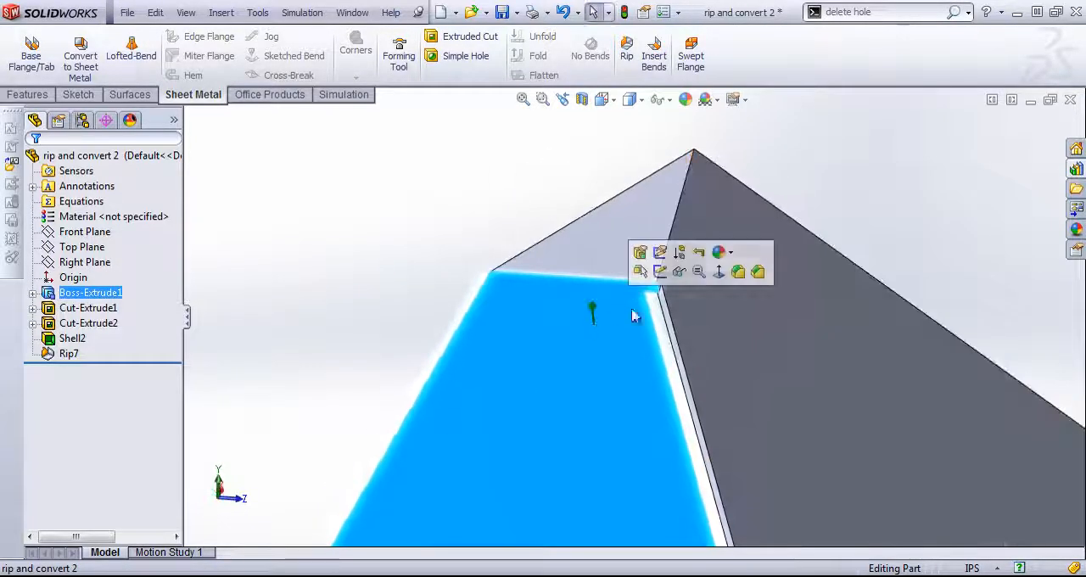
{"action": "left_click", "coordinate": [662, 272]}
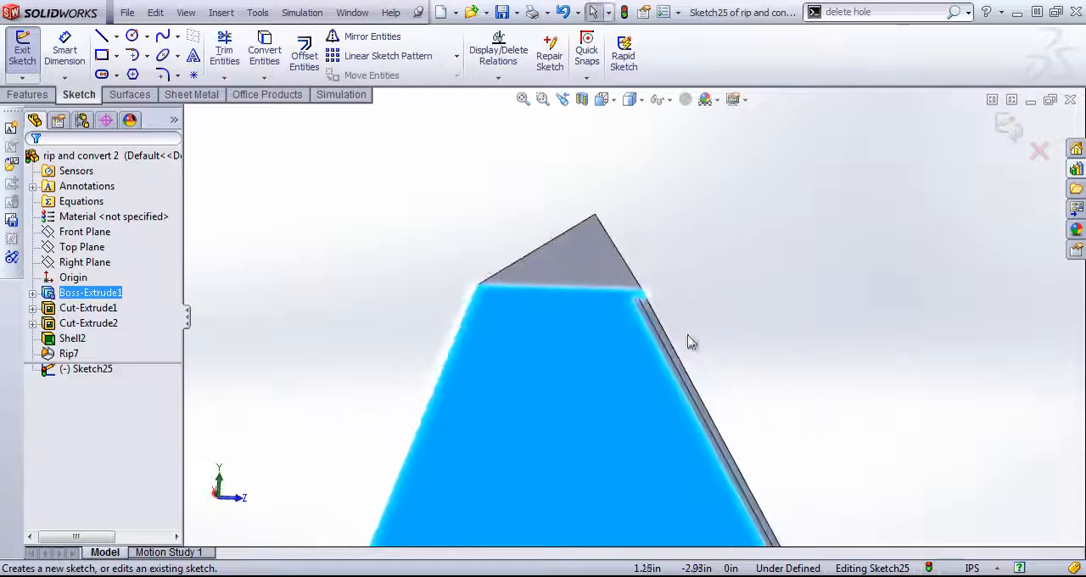
{"action": "left_click", "coordinate": [132, 36]}
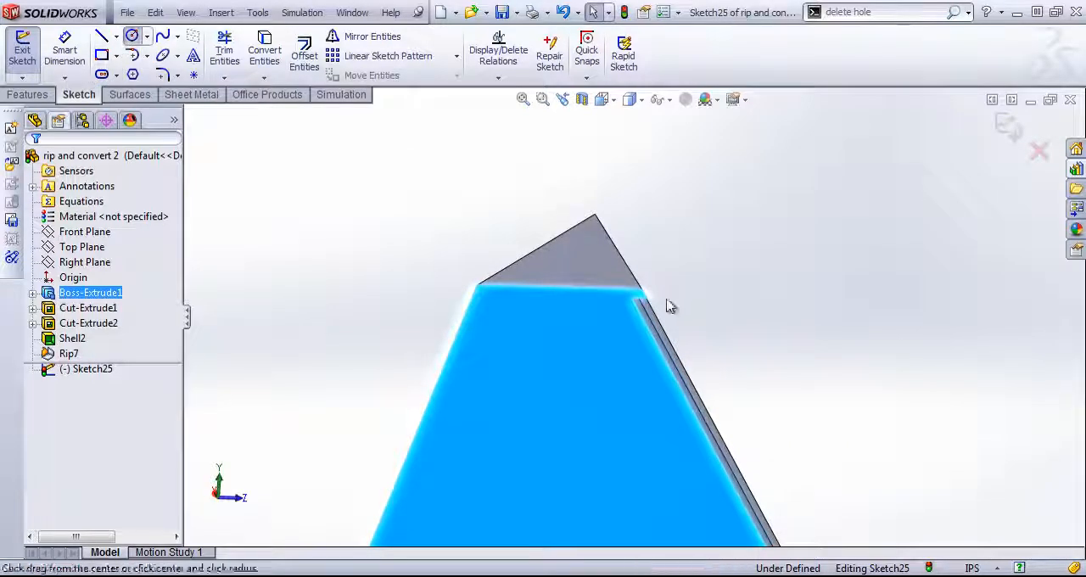
{"action": "left_click", "coordinate": [643, 292]}
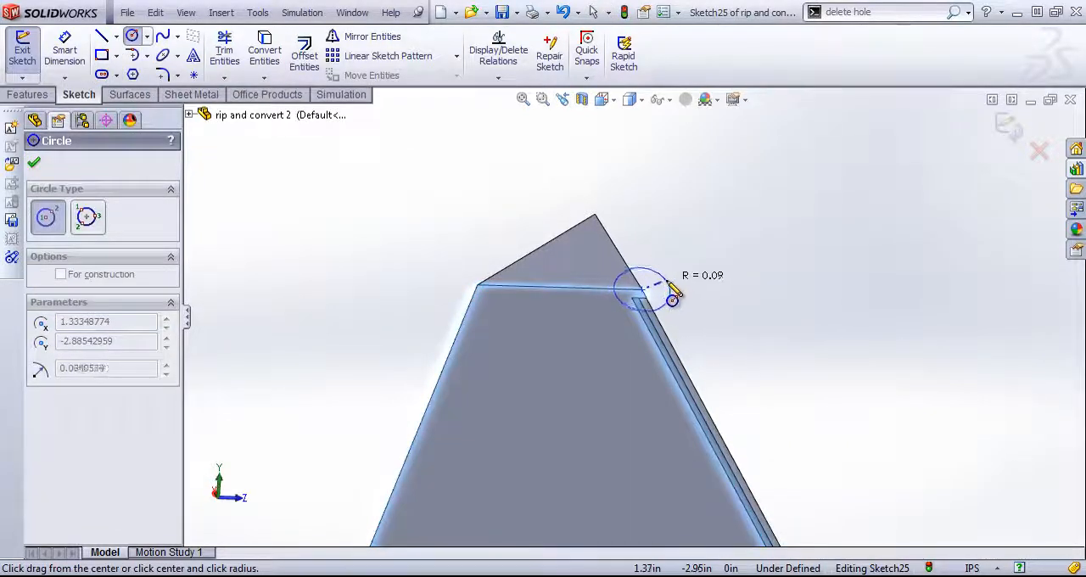
{"action": "left_click", "coordinate": [669, 287]}
- Draw a line across the circle's vertical diameter and trim away the half beyond the wall, leaving a closed semicircle
{"action": "middle_click_drag", "start_coordinate": [700, 293], "coordinate": [691, 354]}
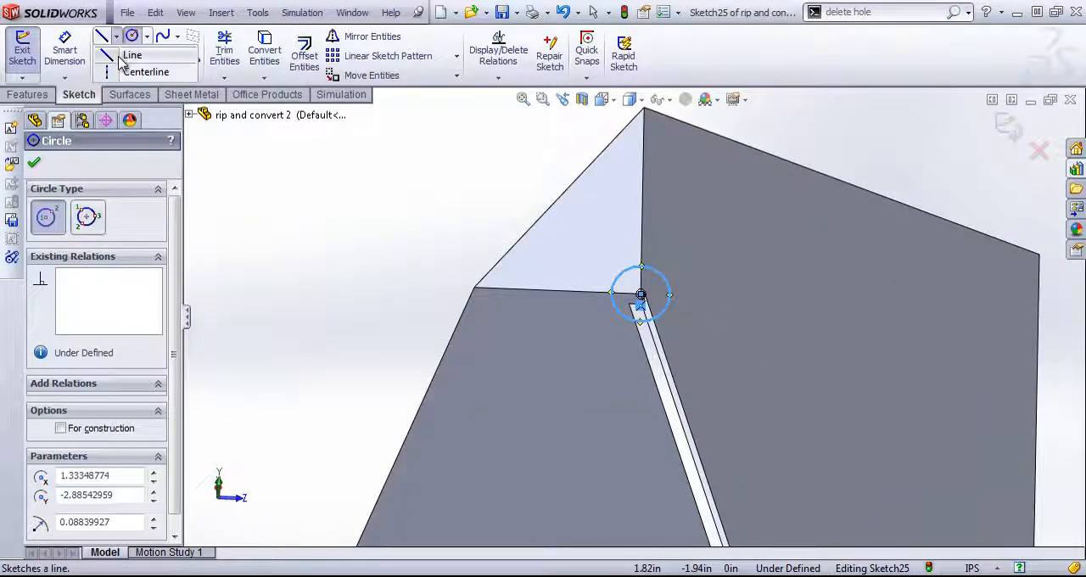
{"action": "left_click", "coordinate": [102, 36]}
{"action": "left_click", "coordinate": [641, 322]}
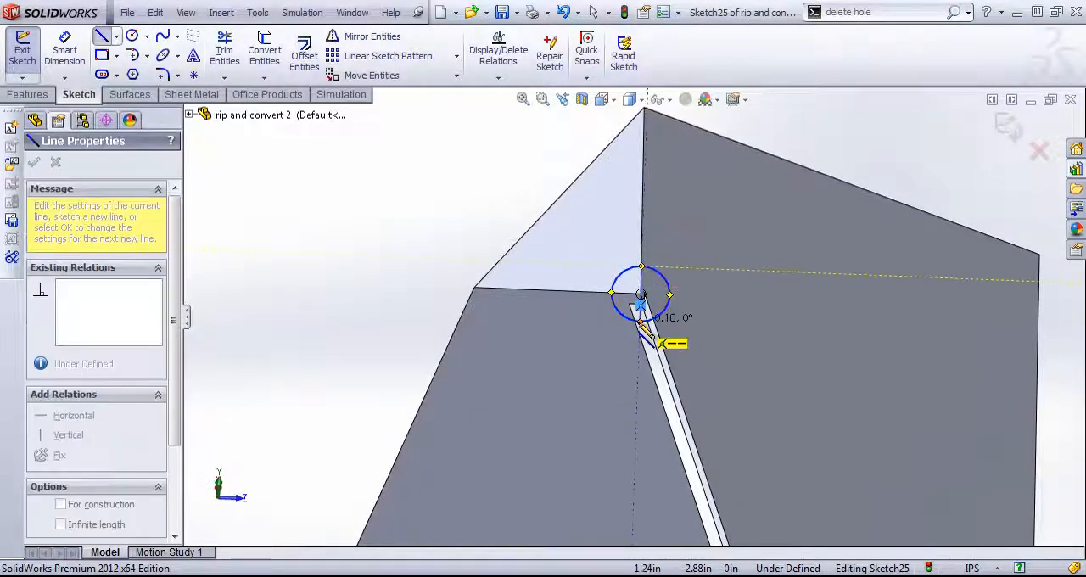
{"action": "right_click", "coordinate": [719, 254]}
{"action": "left_click", "coordinate": [747, 129]}
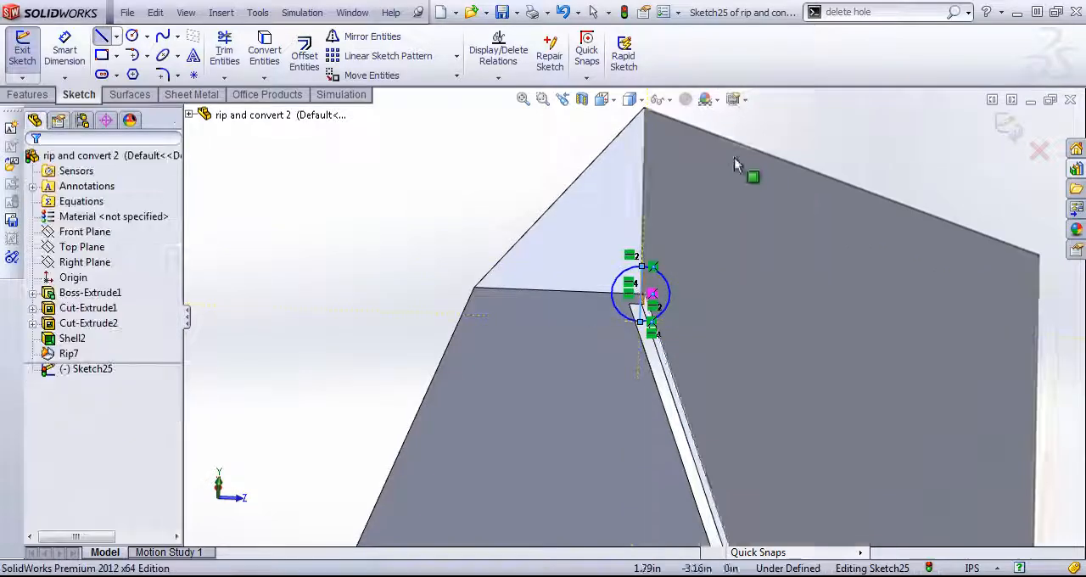
{"action": "left_click", "coordinate": [224, 52]}
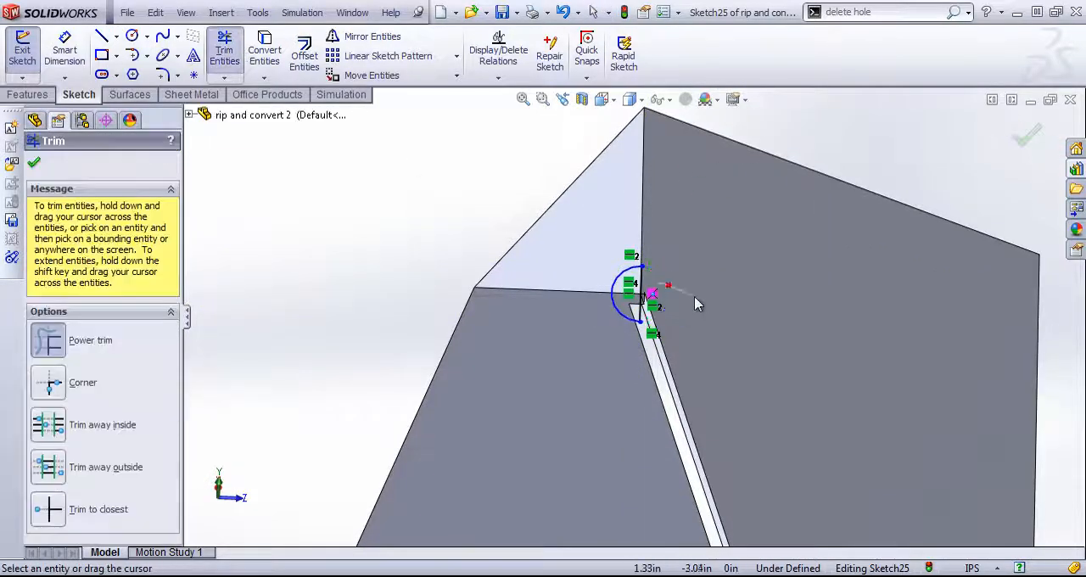
{"action": "left_click", "coordinate": [1028, 135]}
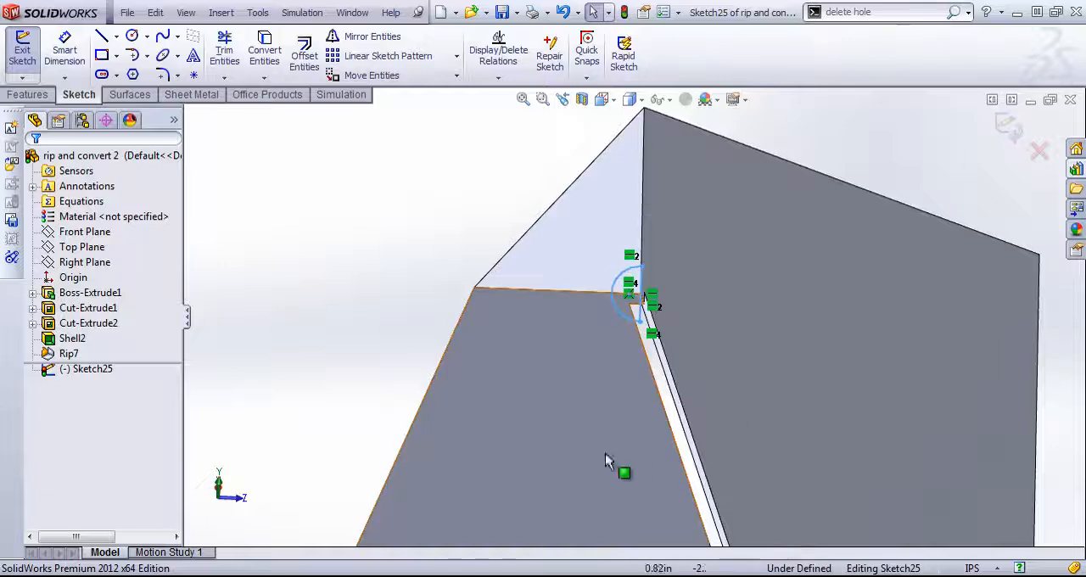
- Revolve-cut the semicircle 360 degrees about its diameter line to make a round relief at the ripped corner
{"action": "mouse_move", "coordinate": [606, 456]}
{"action": "middle_mouse_down"}
{"action": "mouse_move", "coordinate": [620, 347]}
{"action": "mouse_move", "coordinate": [611, 314]}
{"action": "middle_mouse_up"}
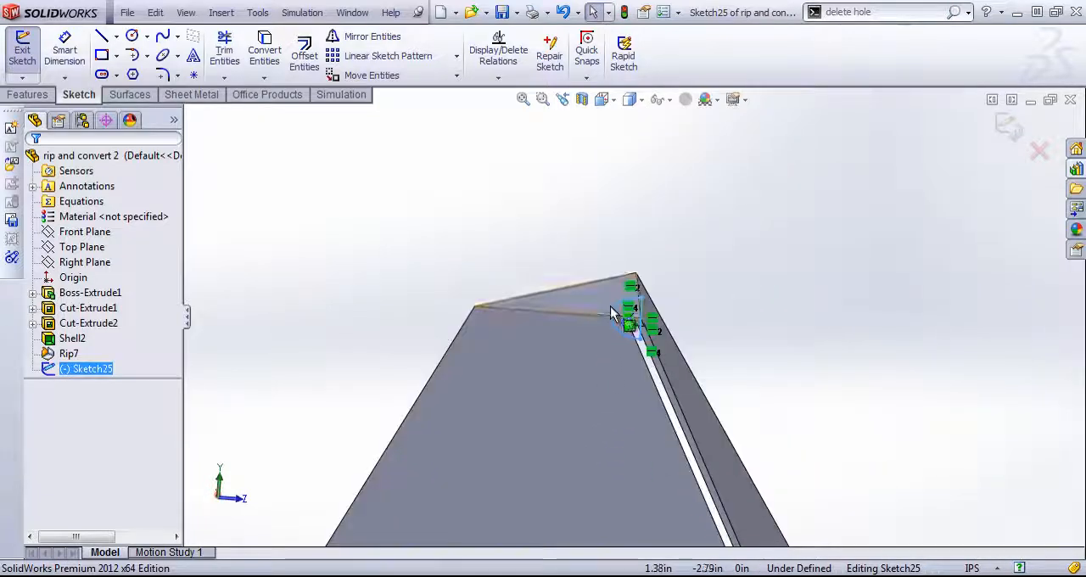
{"action": "left_click", "coordinate": [28, 94]}
{"action": "left_click", "coordinate": [323, 51]}
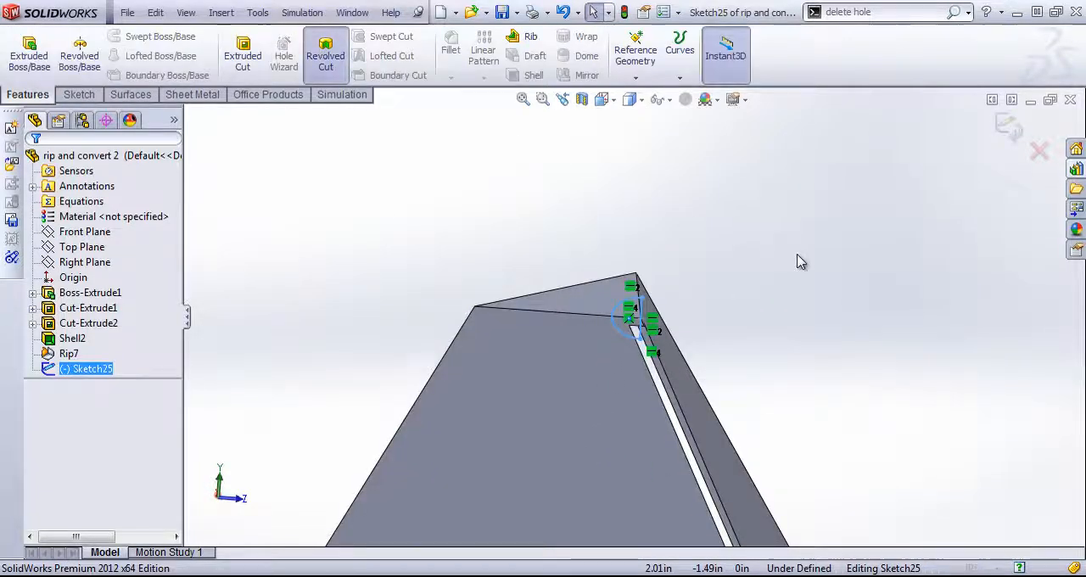
{"action": "left_click", "coordinate": [643, 318]}
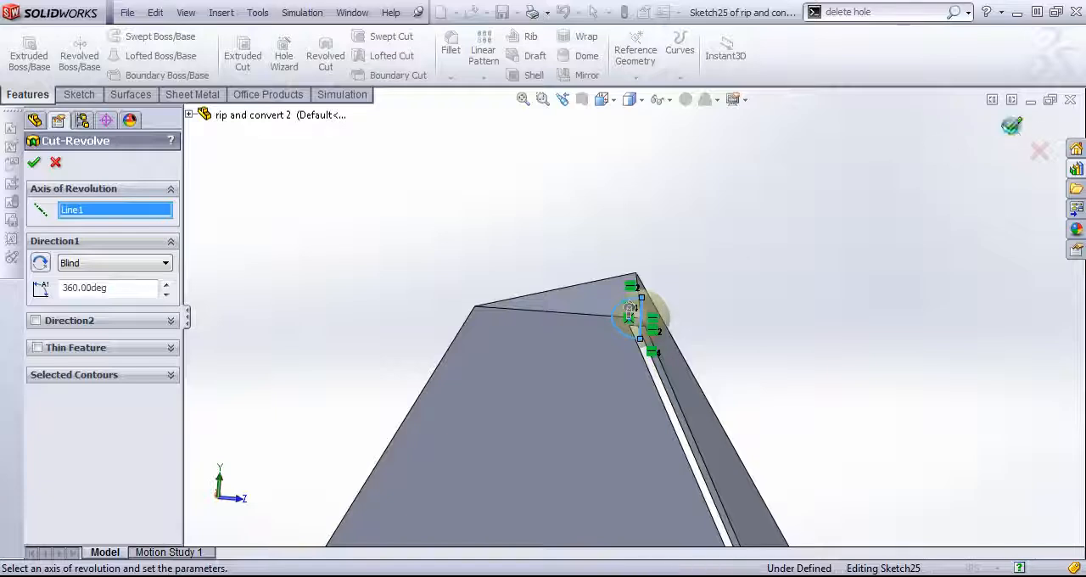
{"action": "key", "text": "Return"}
- Insert bends with the triangular top face fixed, a 0.029 in radius, K-factor 0.5 and rectangular auto relief of 0.5
{"action": "middle_click_drag", "start_coordinate": [815, 306], "coordinate": [478, 430]}
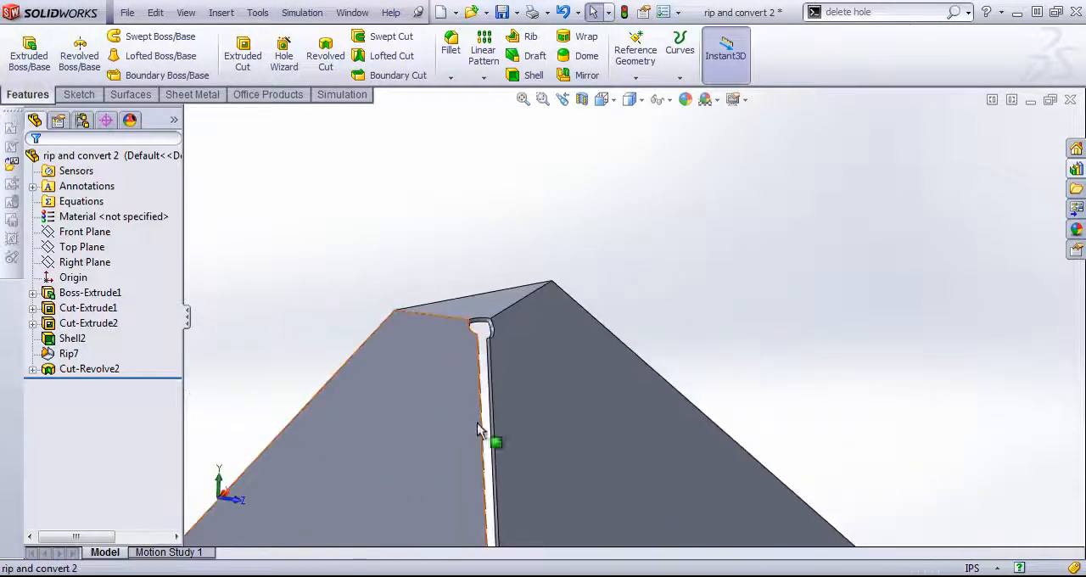
{"action": "scroll", "coordinate": [666, 360], "scroll_direction": "up", "scroll_amount": 2}
{"action": "left_click", "coordinate": [204, 95]}
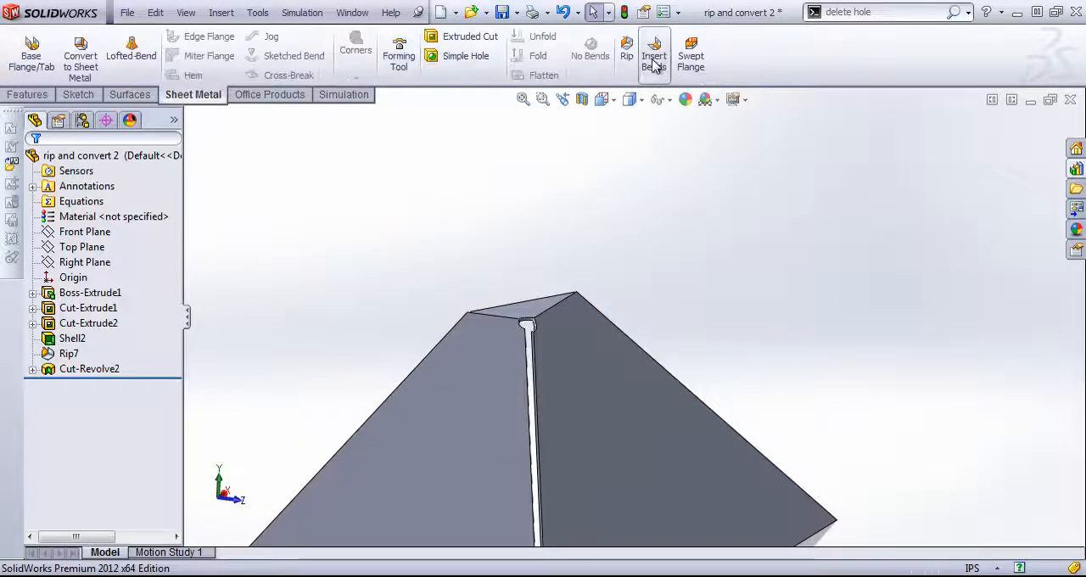
{"action": "left_click", "coordinate": [531, 305]}
{"action": "scroll", "coordinate": [320, 264], "scroll_direction": "up", "scroll_amount": 3}
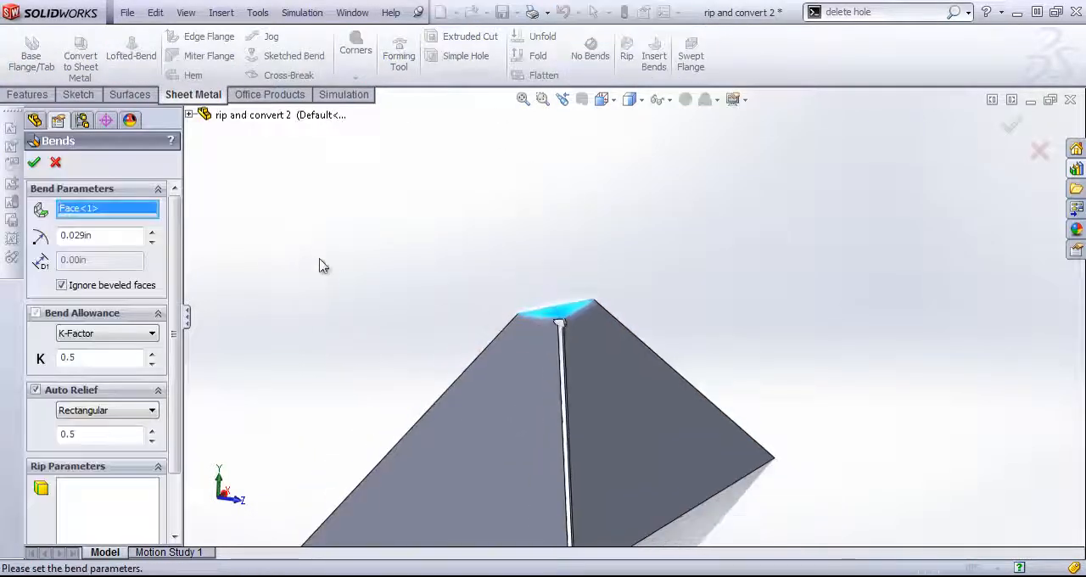
{"action": "left_click", "coordinate": [34, 163]}
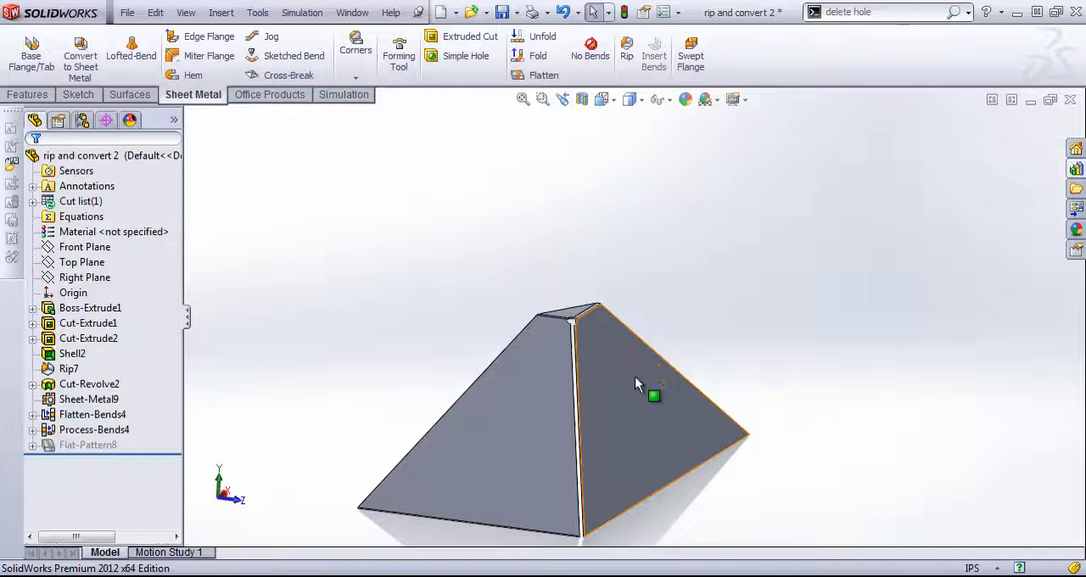
- Flatten the part to view its flat pattern, return it to the folded state and inspect the relieved corner
{"action": "middle_click_drag", "start_coordinate": [491, 381], "coordinate": [689, 428]}
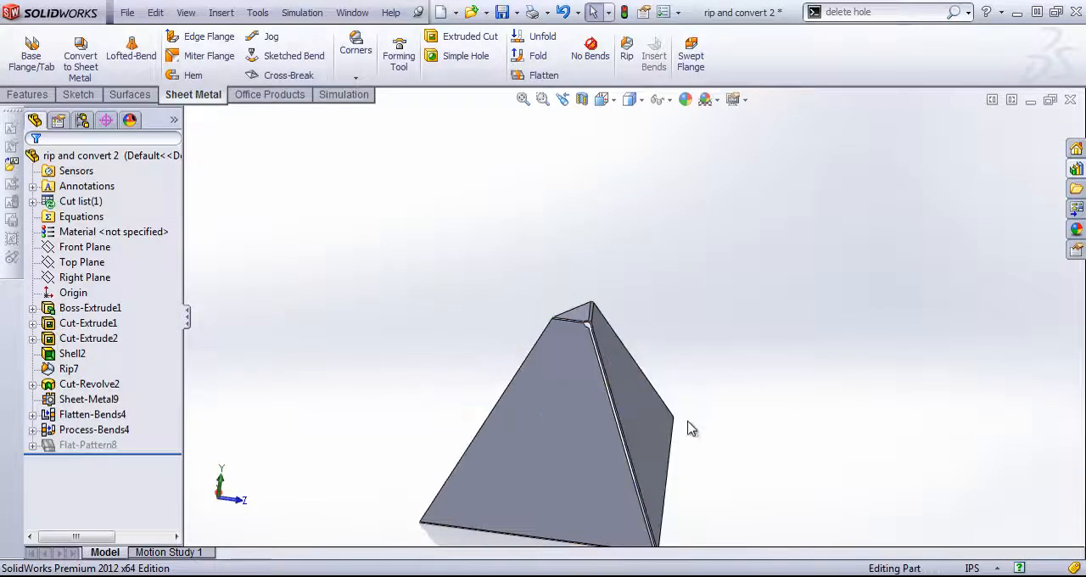
{"action": "left_click", "coordinate": [544, 75]}
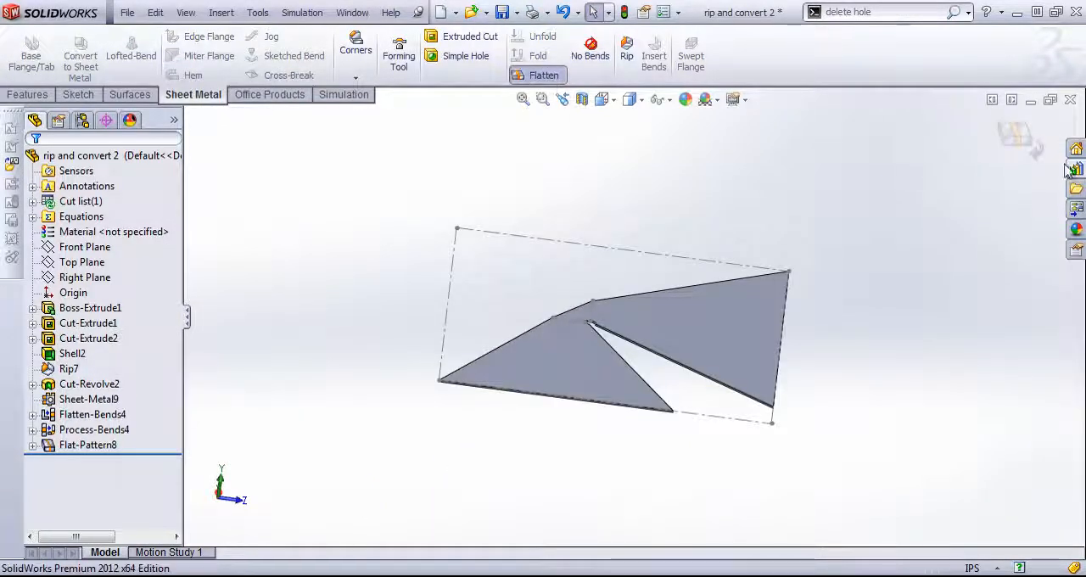
{"action": "left_click", "coordinate": [1007, 127]}
{"action": "middle_click_drag", "start_coordinate": [697, 359], "coordinate": [671, 337]}
{"action": "scroll", "coordinate": [671, 337], "scroll_direction": "up", "scroll_amount": 2}
{"action": "scroll", "coordinate": [630, 431], "scroll_direction": "down", "scroll_amount": 3}
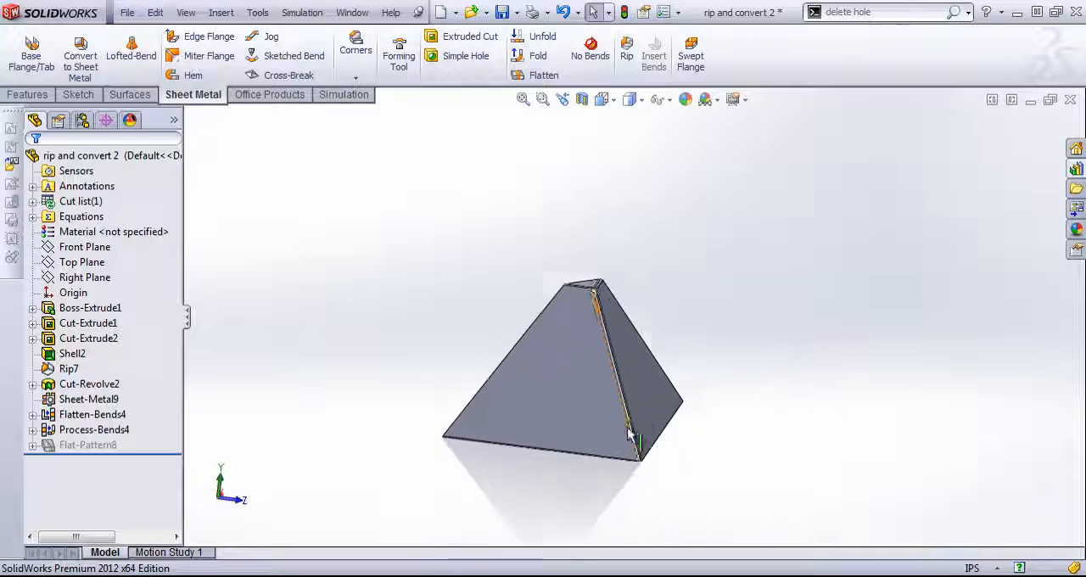
{"action": "middle_click_drag", "start_coordinate": [620, 397], "coordinate": [562, 383]}
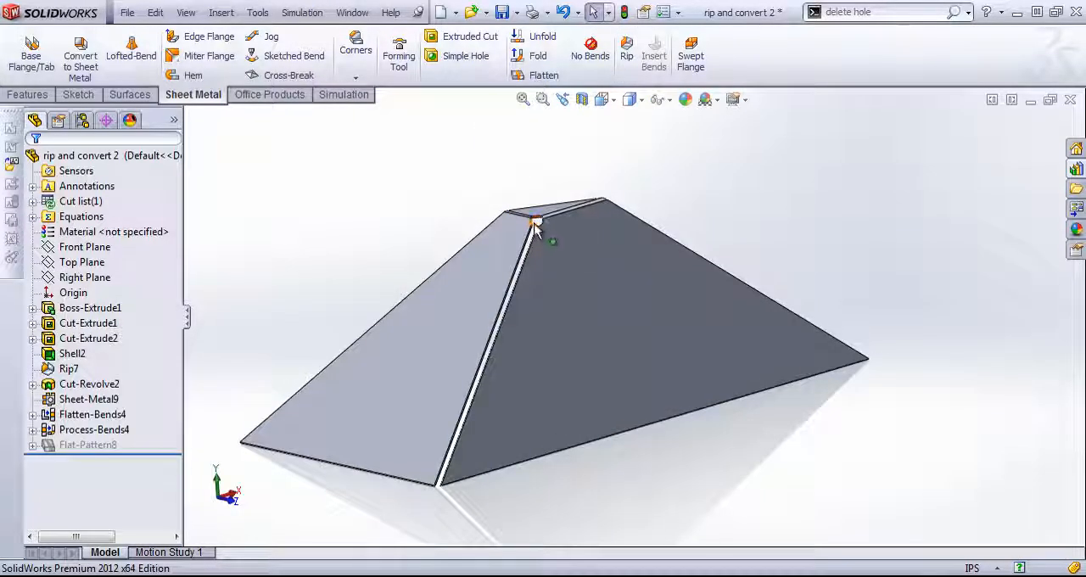
- Switch to the bend bracket part and view its solid walls and base
{"action": "left_click", "coordinate": [350, 12]}
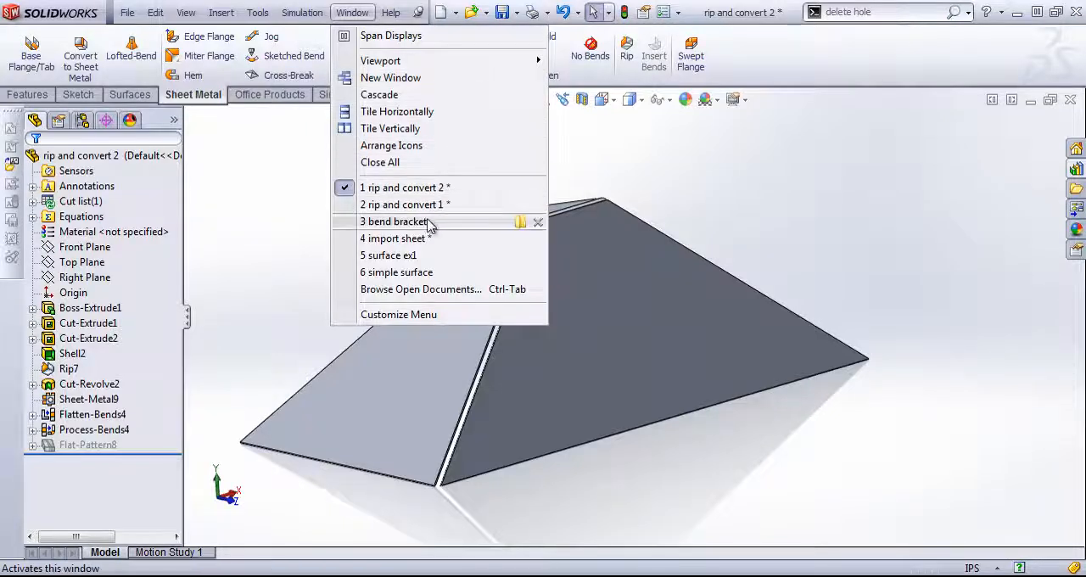
{"action": "left_click", "coordinate": [478, 225]}
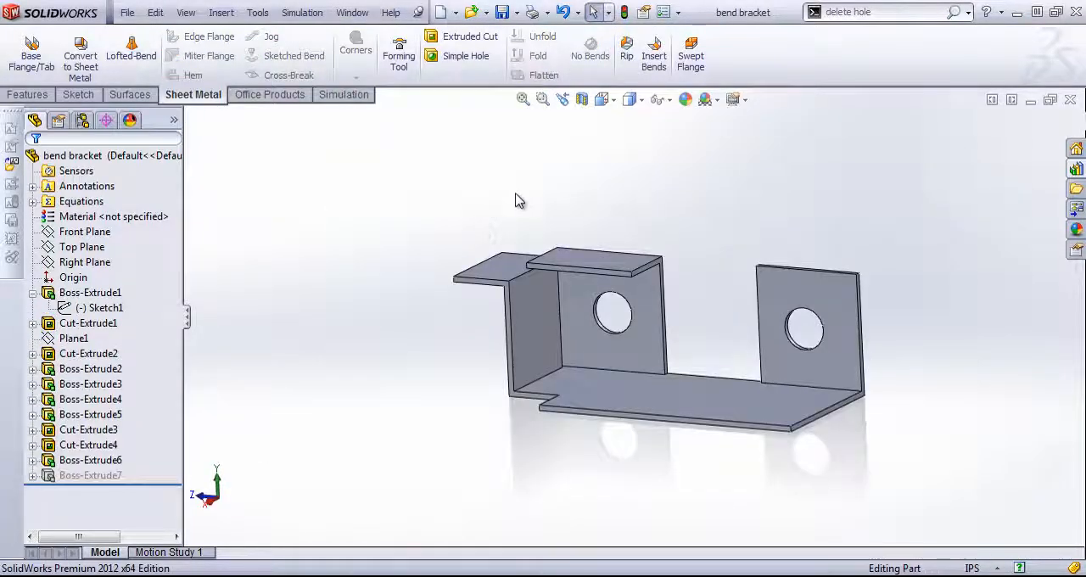
{"action": "mouse_move", "coordinate": [515, 200]}
{"action": "middle_mouse_down"}
{"action": "mouse_move", "coordinate": [565, 184]}
{"action": "mouse_move", "coordinate": [552, 165]}
{"action": "mouse_move", "coordinate": [528, 188]}
{"action": "mouse_move", "coordinate": [524, 218]}
{"action": "middle_mouse_up"}
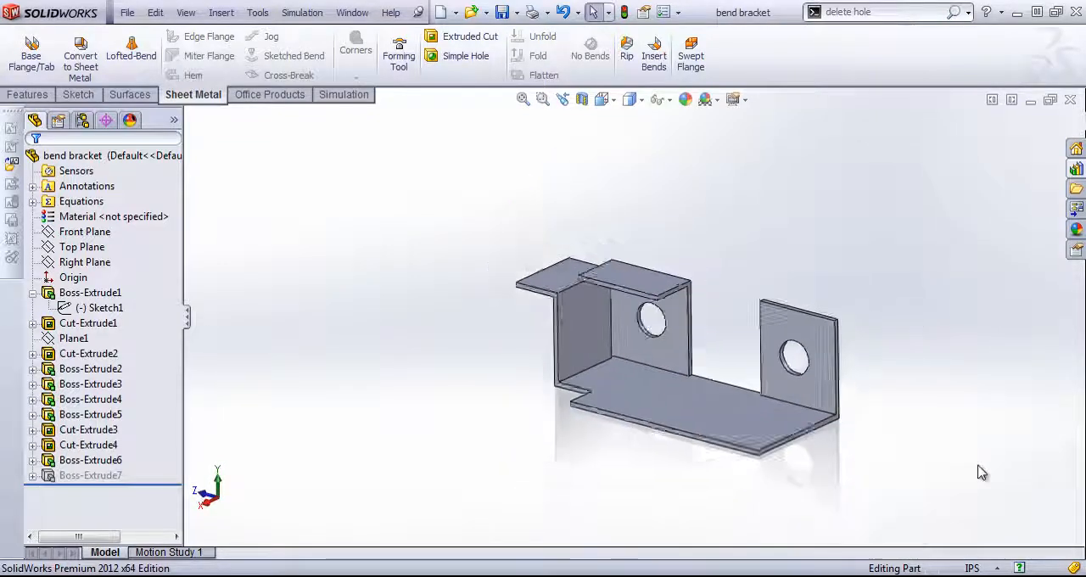
{"action": "scroll", "coordinate": [981, 472], "scroll_direction": "down", "scroll_amount": 1}
- Convert the bracket to sheet metal with the base's upper face fixed, 0.05 in thickness, 0.029 in radius and five bend edges at the walls and top flanges
{"action": "left_click", "coordinate": [66, 49]}
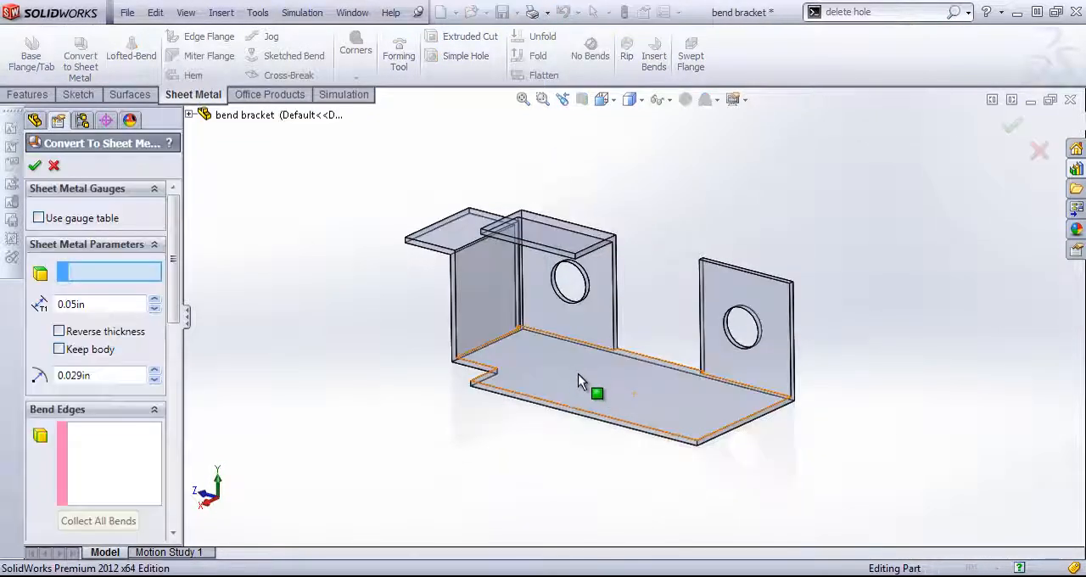
{"action": "left_click", "coordinate": [570, 369]}
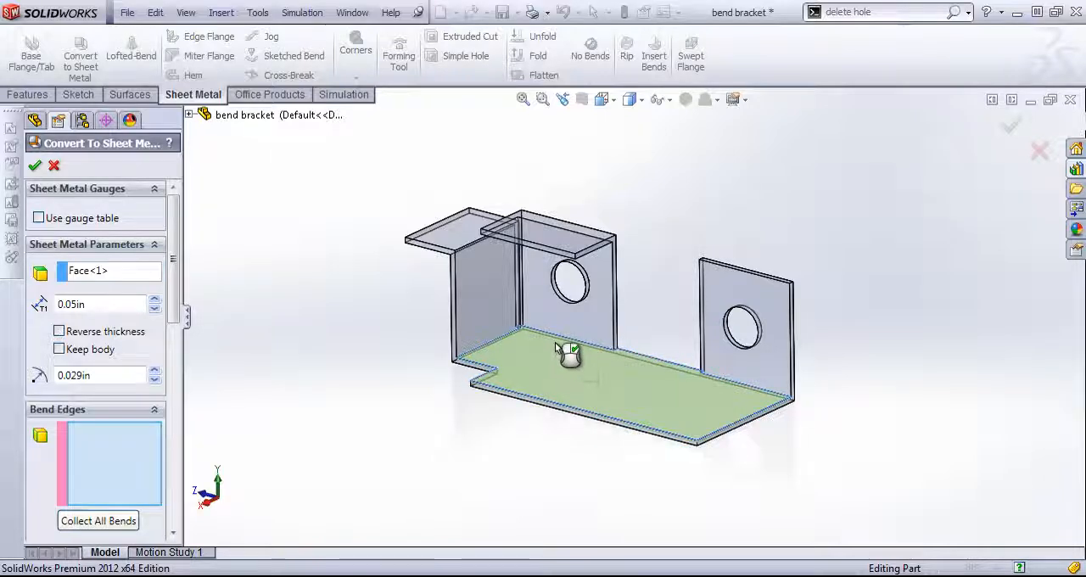
{"action": "left_click", "coordinate": [569, 340]}
{"action": "left_click", "coordinate": [495, 341]}
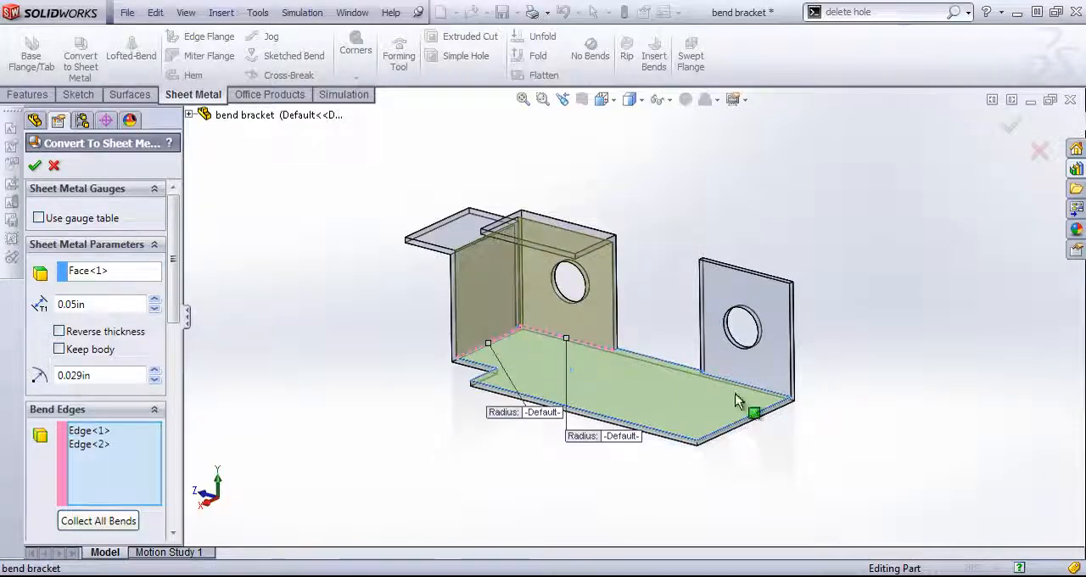
{"action": "left_click", "coordinate": [747, 386]}
{"action": "middle_click_drag", "start_coordinate": [746, 386], "coordinate": [492, 247]}
{"action": "left_click", "coordinate": [577, 287]}
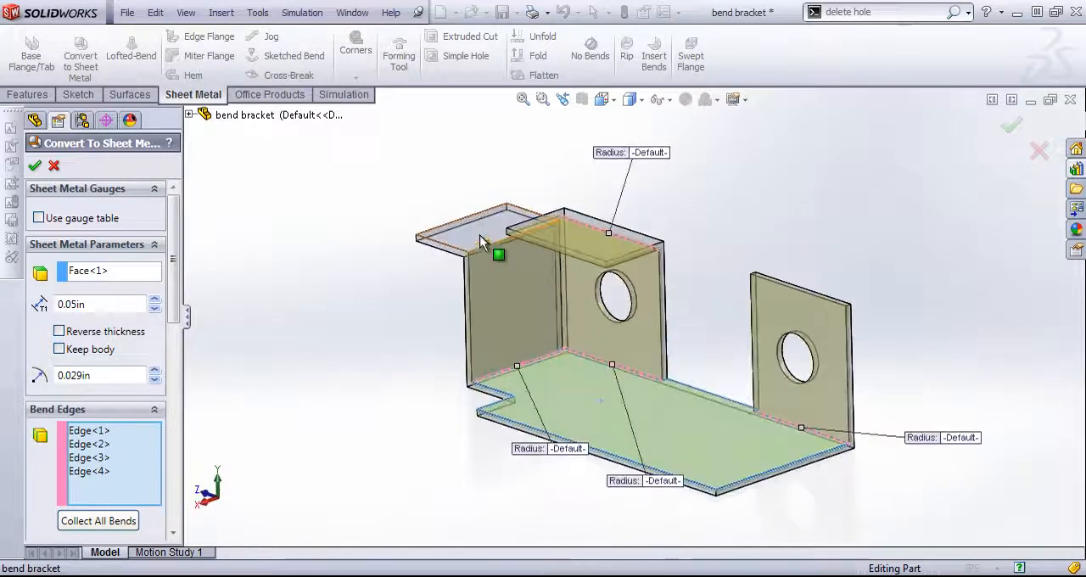
{"action": "left_click", "coordinate": [483, 250]}
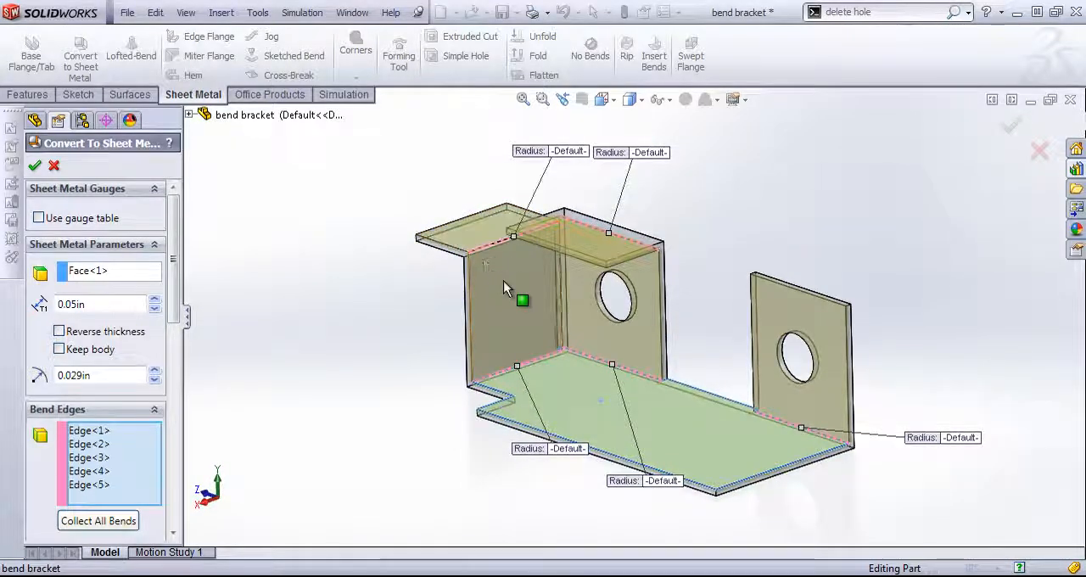
{"action": "scroll", "coordinate": [519, 275], "scroll_direction": "down", "scroll_amount": 1}
{"action": "scroll", "coordinate": [526, 274], "scroll_direction": "up", "scroll_amount": 1}
{"action": "middle_click_drag", "start_coordinate": [607, 331], "coordinate": [640, 329]}
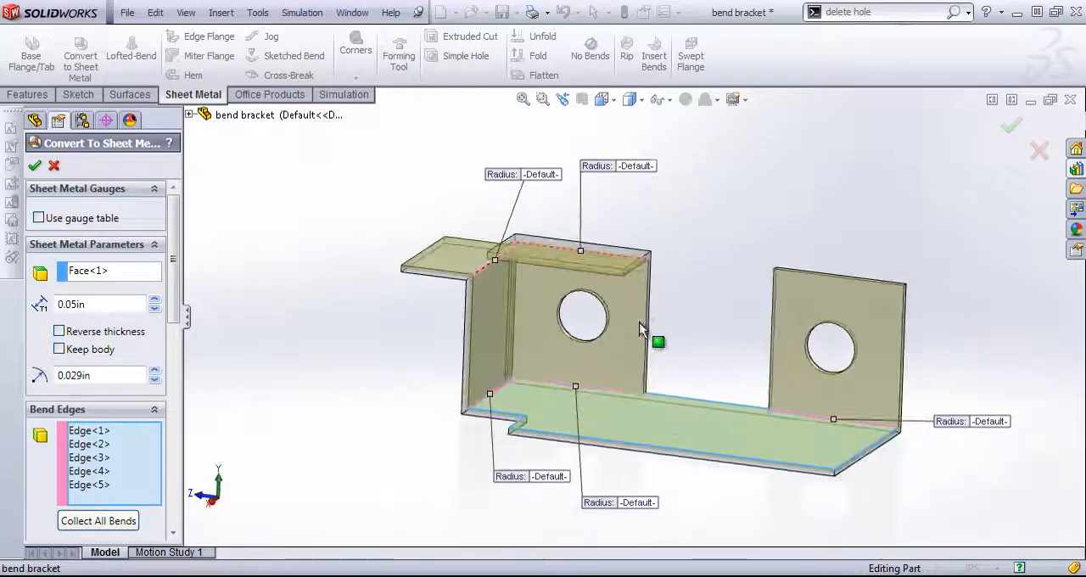
{"action": "left_click", "coordinate": [35, 166]}
- Flatten the converted bracket to examine its flat pattern, and return it to the folded state
{"action": "middle_click_drag", "start_coordinate": [659, 310], "coordinate": [643, 329]}
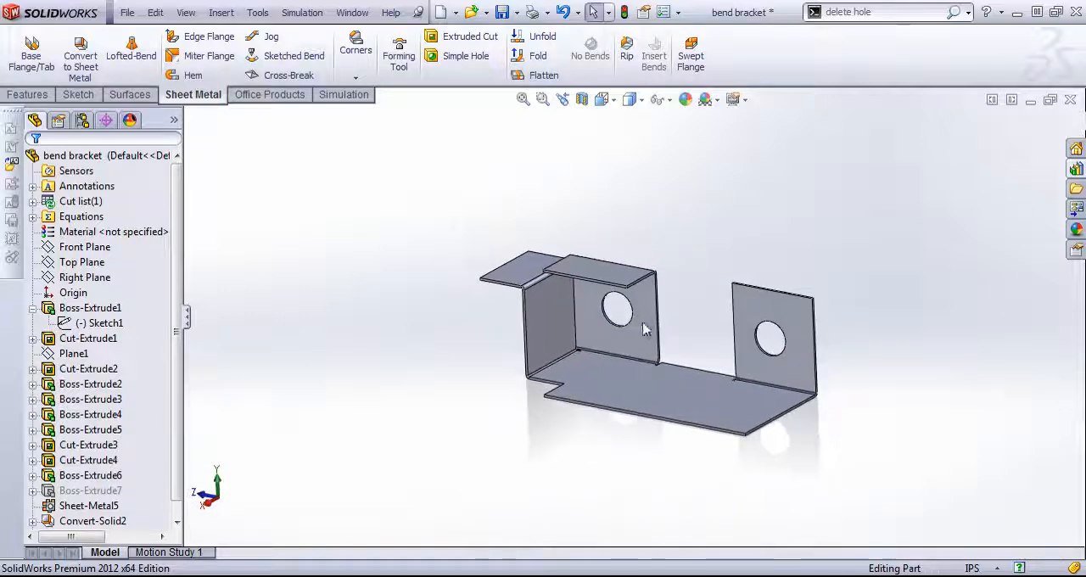
{"action": "left_click", "coordinate": [537, 75]}
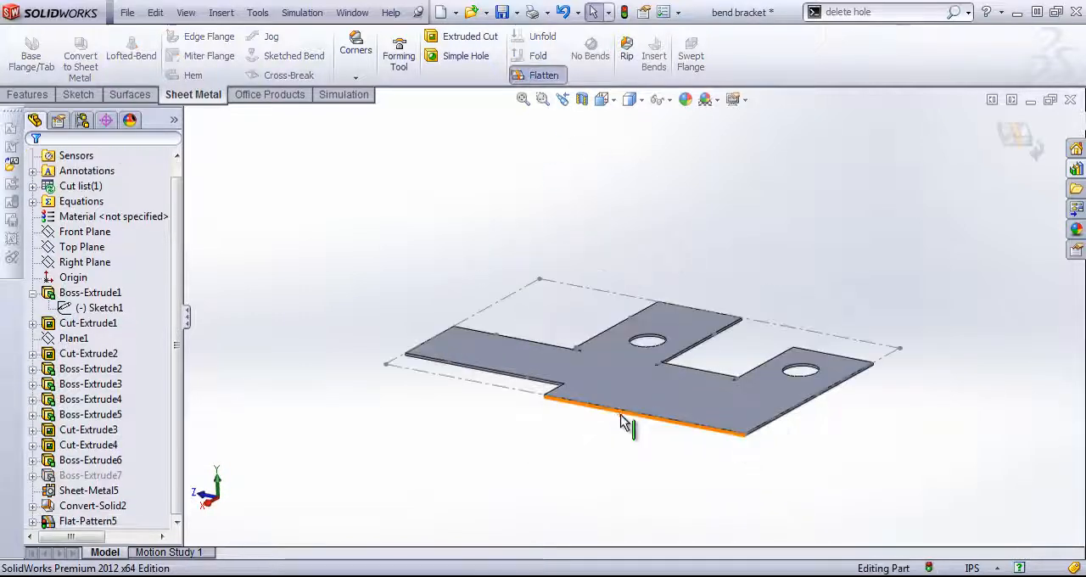
{"action": "middle_click_drag", "start_coordinate": [626, 424], "coordinate": [625, 260]}
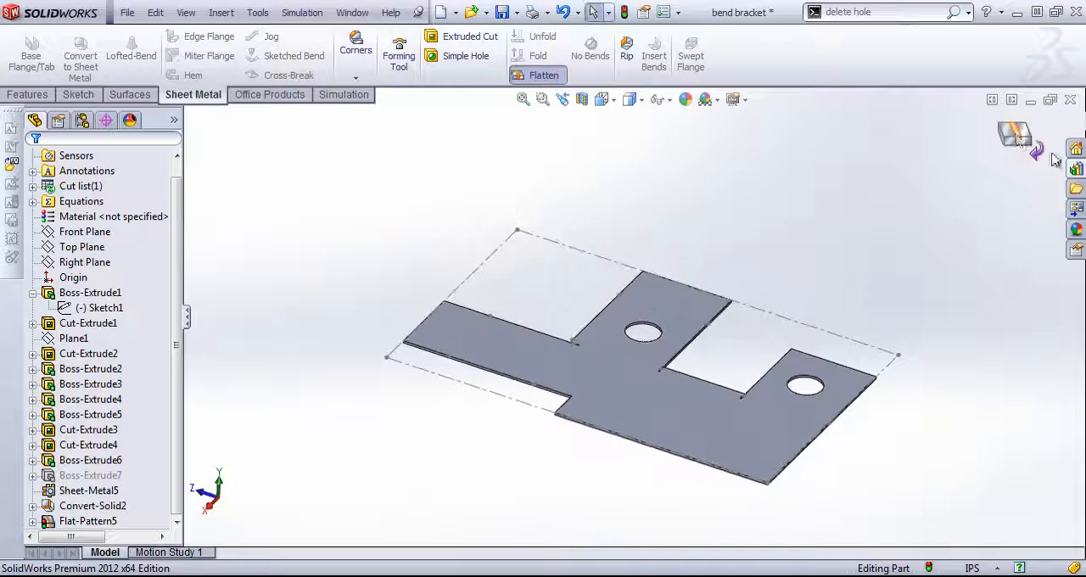
{"action": "left_click", "coordinate": [1017, 133]}
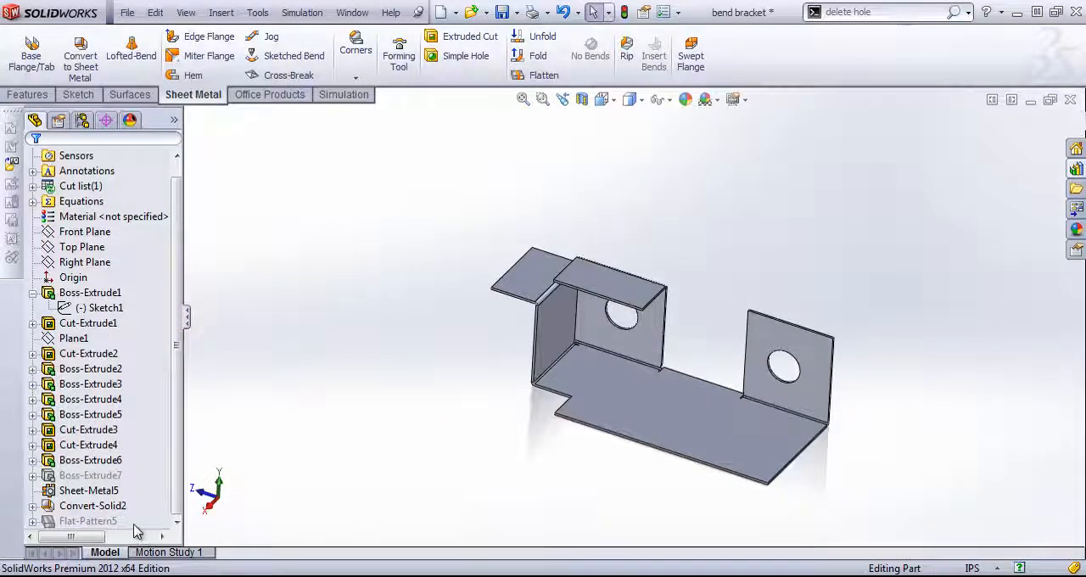
{"action": "middle_click_drag", "start_coordinate": [640, 437], "coordinate": [634, 403]}
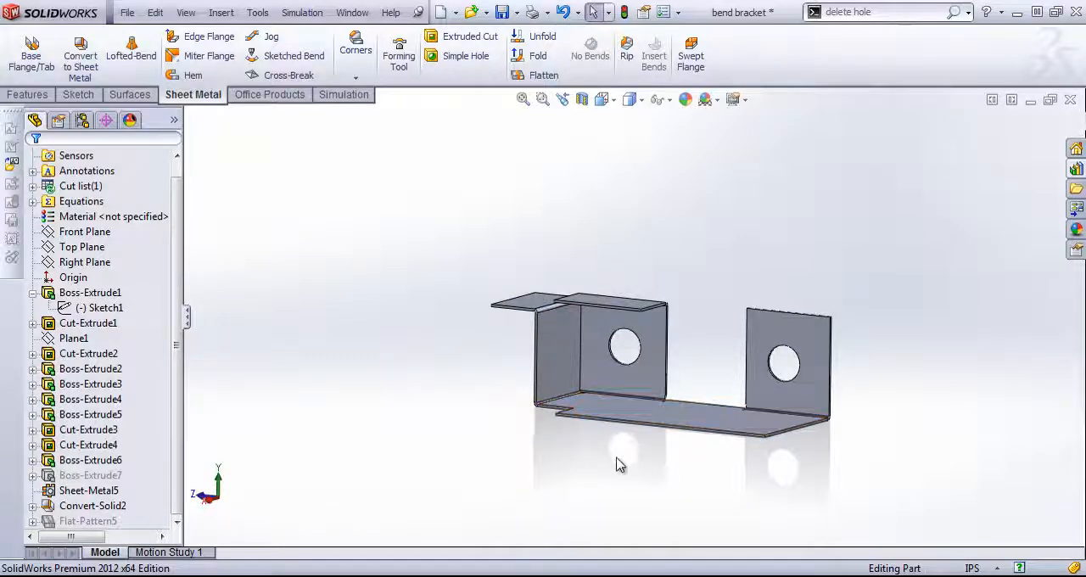
- Delete the bracket's sheet metal conversion, including the Sheet-Metal, Convert-Solid and Flat-Pattern features
{"action": "scroll", "coordinate": [617, 464], "scroll_direction": "down", "scroll_amount": 2}
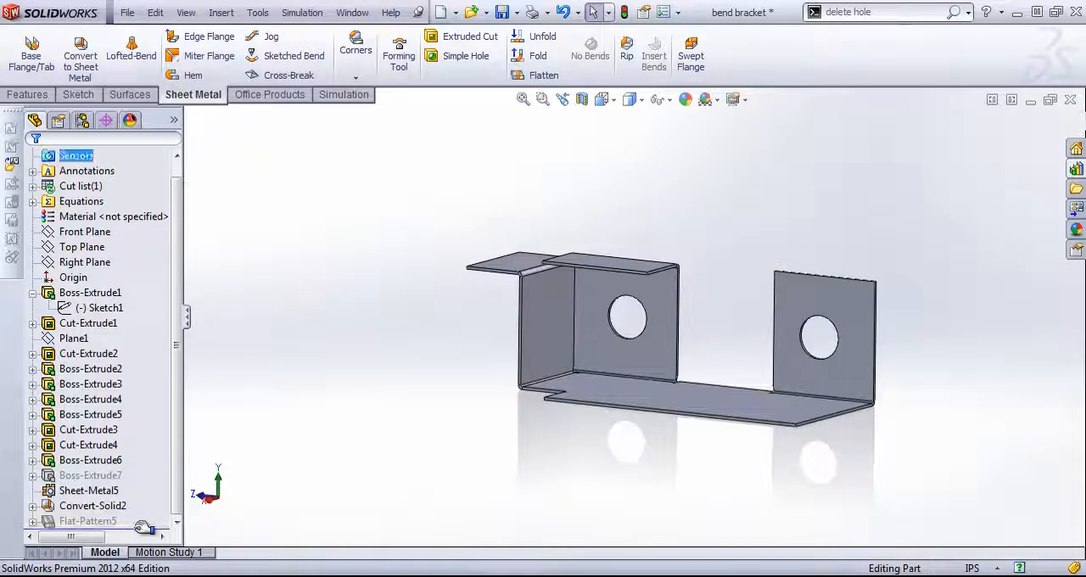
{"action": "left_click", "coordinate": [73, 520]}
{"action": "left_click", "coordinate": [75, 492], "text": "shift"}
{"action": "right_click", "coordinate": [74, 492]}
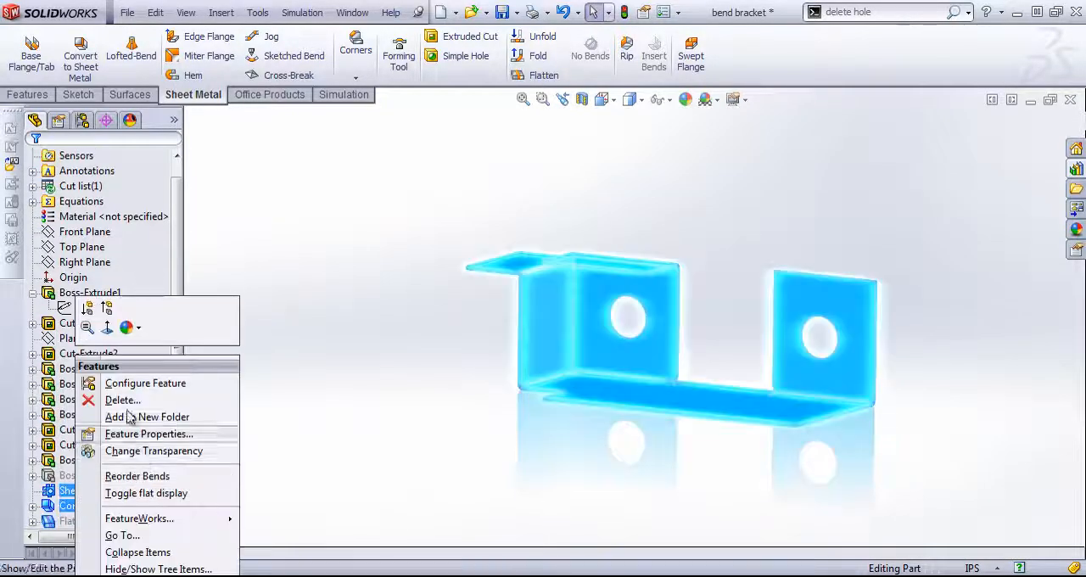
{"action": "left_click", "coordinate": [119, 399]}
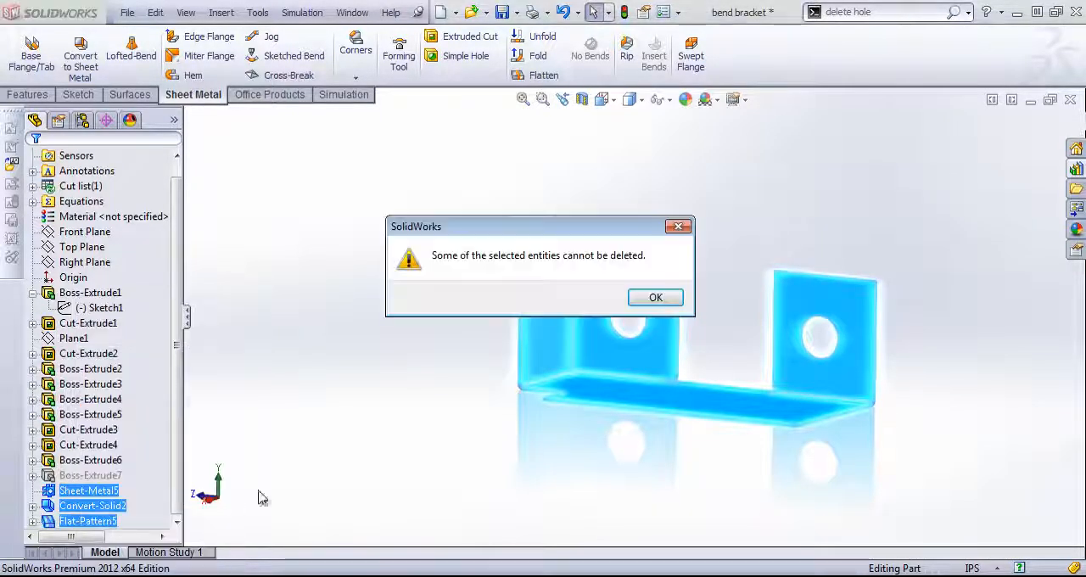
{"action": "left_click", "coordinate": [668, 300]}
{"action": "left_click", "coordinate": [934, 353]}
- Insert bends with the bracket's base face fixed, 0.029 in radius, K-factor 0.5 and rectangular auto relief of 0.5, and check the flat pattern
{"action": "middle_click_drag", "start_coordinate": [612, 184], "coordinate": [618, 217]}
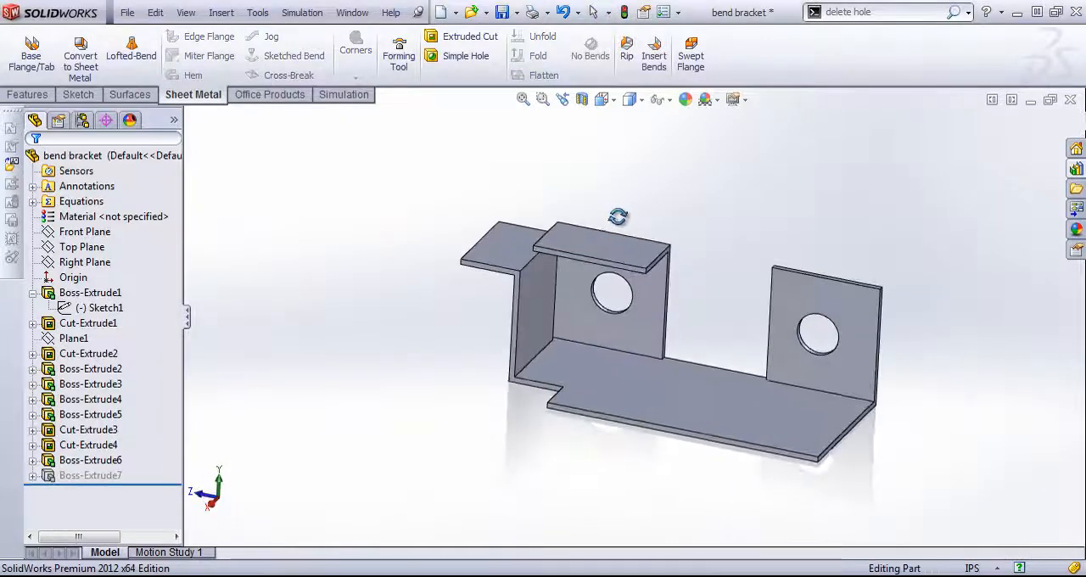
{"action": "left_click", "coordinate": [654, 55]}
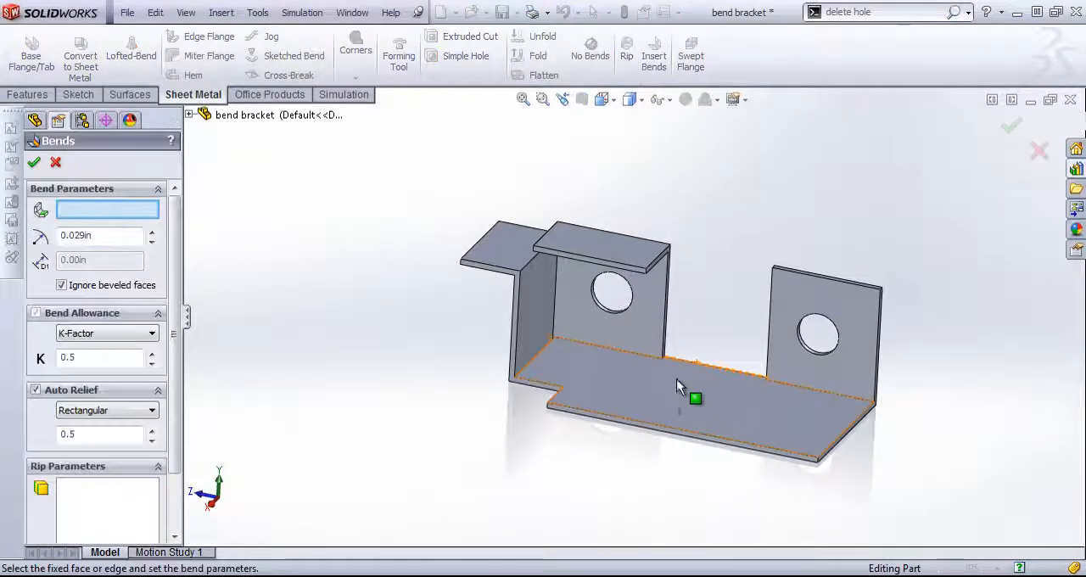
{"action": "left_click", "coordinate": [653, 388]}
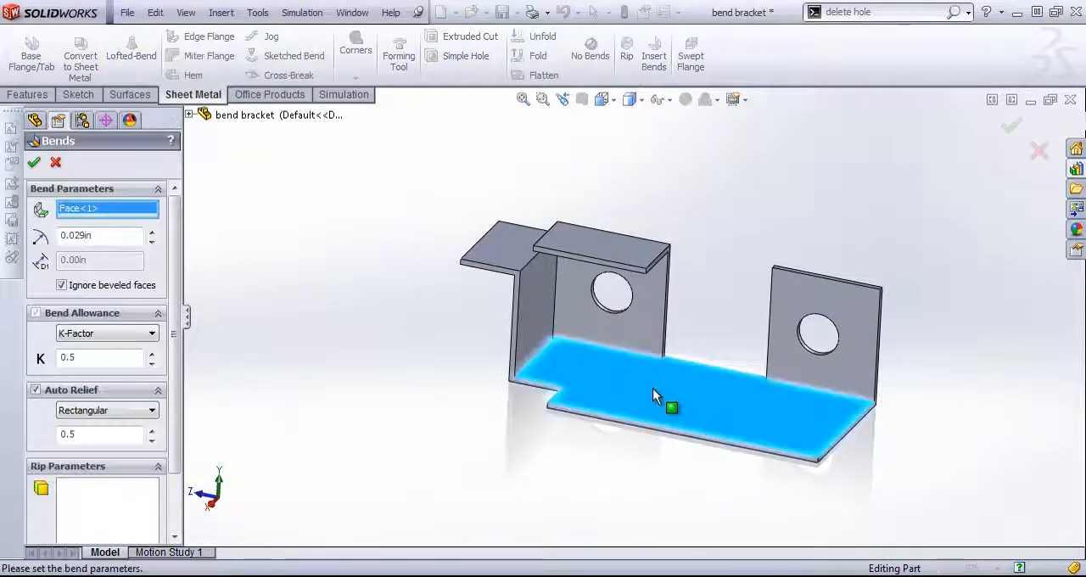
{"action": "left_click", "coordinate": [34, 165]}
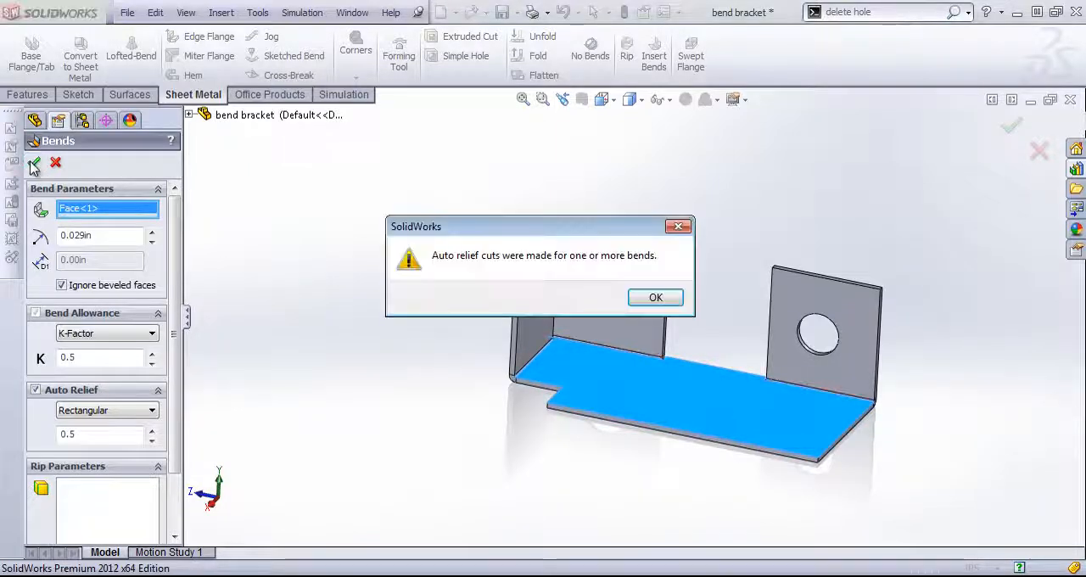
{"action": "left_click", "coordinate": [655, 298]}
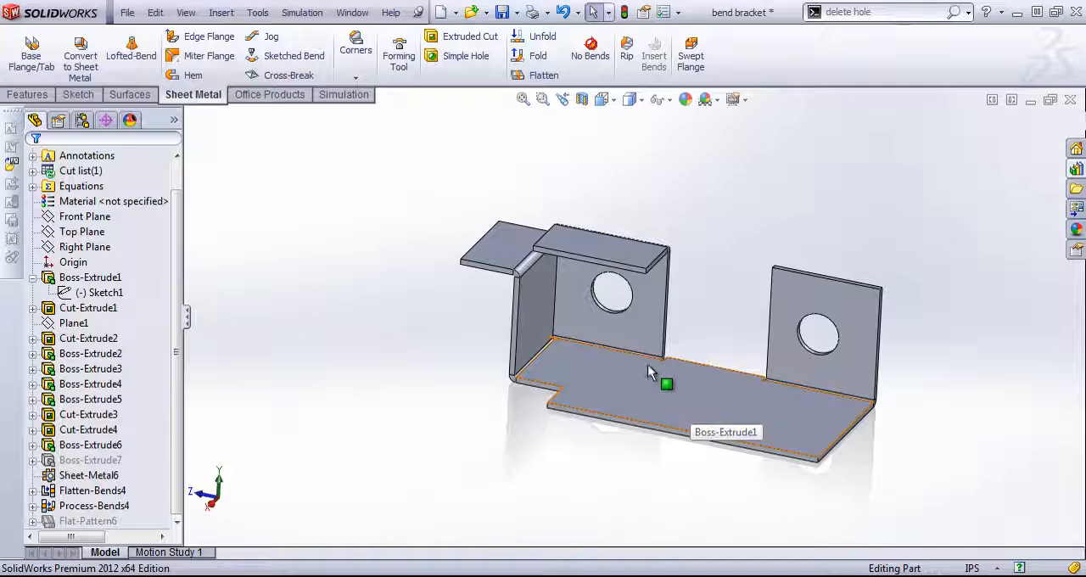
{"action": "middle_click_drag", "start_coordinate": [659, 385], "coordinate": [620, 363]}
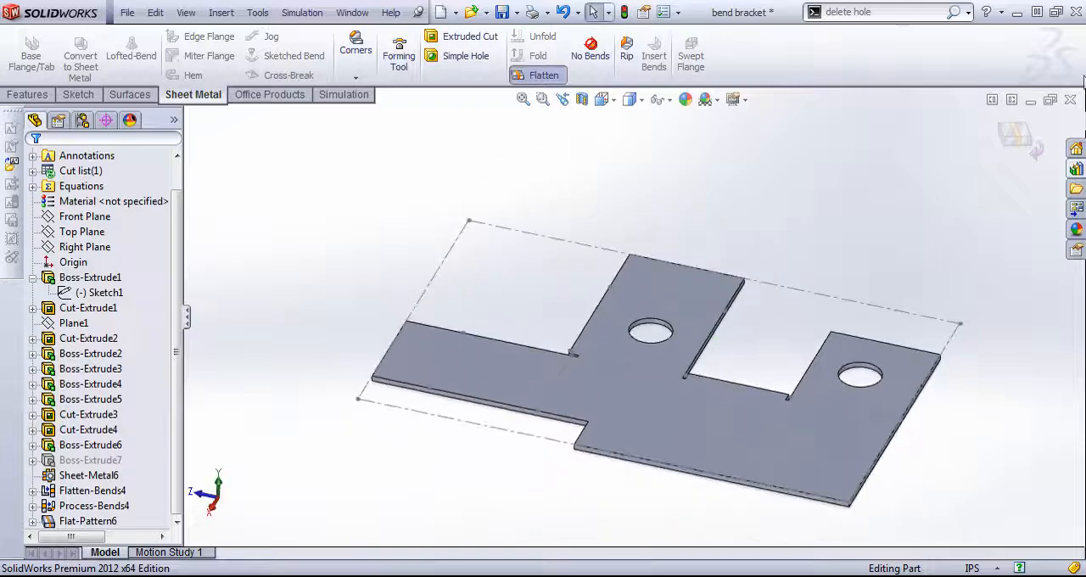
{"action": "left_click", "coordinate": [544, 75]}
- Switch to the import sheet part and examine the imported body from several angles
{"action": "left_click", "coordinate": [366, 12]}
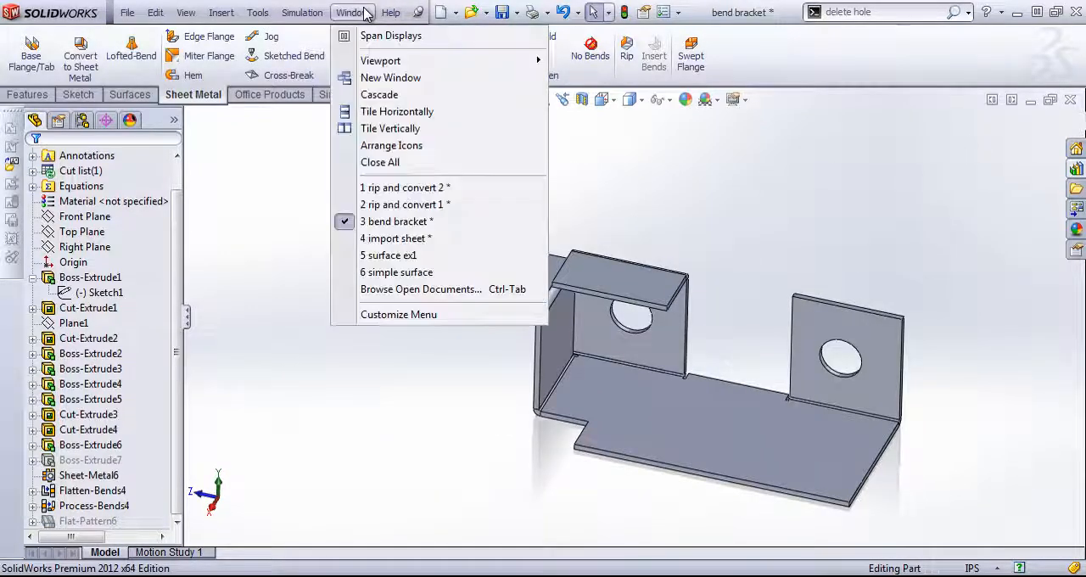
{"action": "left_click", "coordinate": [399, 240]}
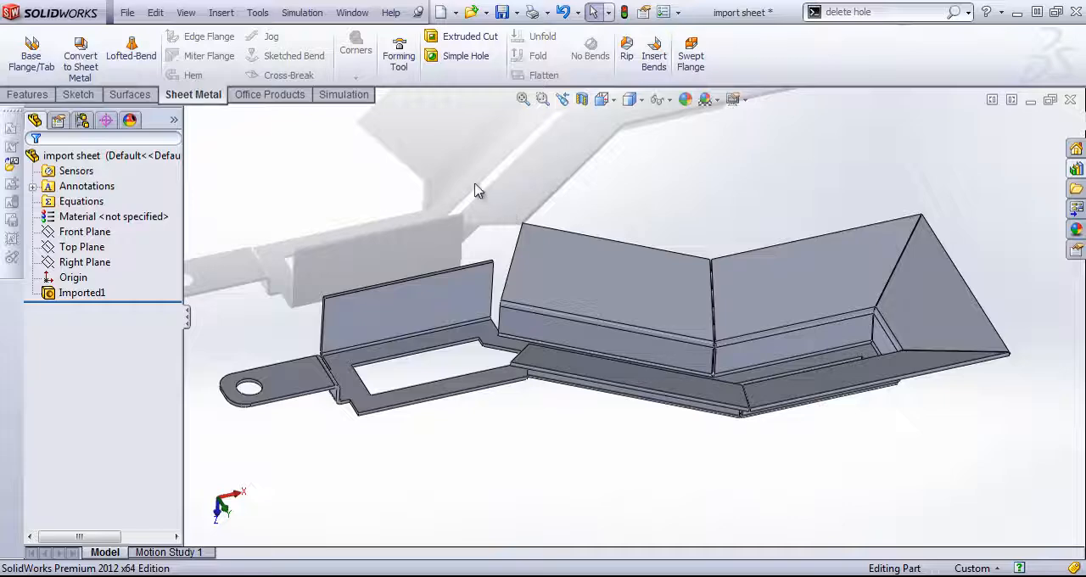
{"action": "middle_click_drag", "start_coordinate": [727, 449], "coordinate": [793, 427]}
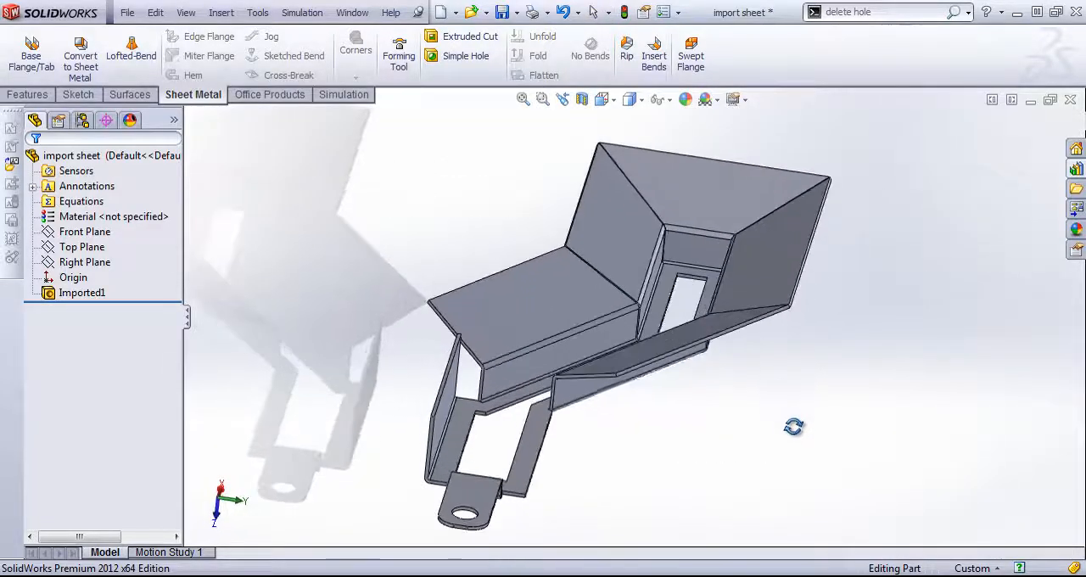
{"action": "middle_click_drag", "start_coordinate": [571, 506], "coordinate": [781, 291]}
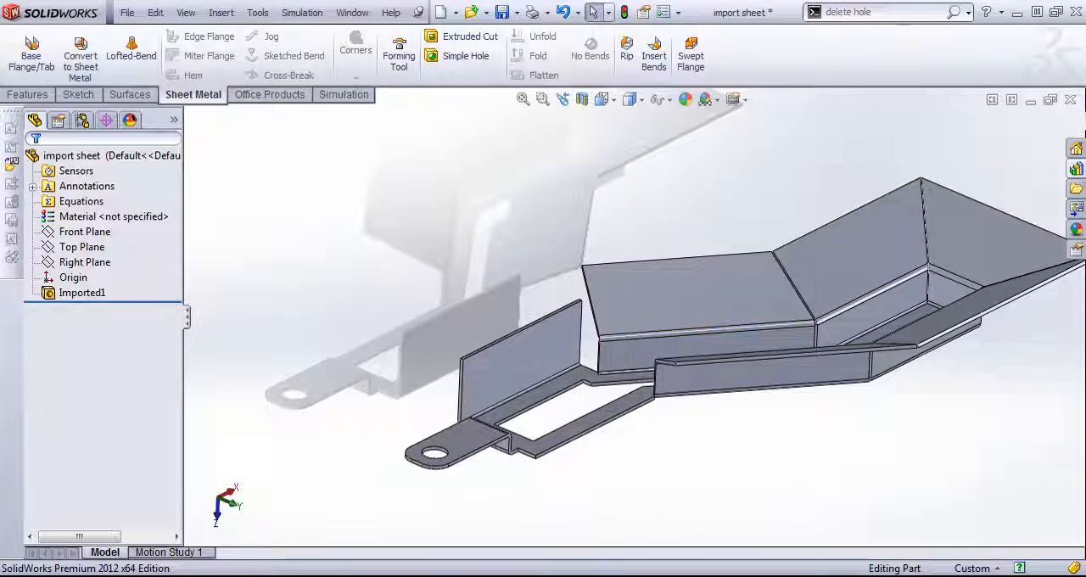
- Convert the imported body to sheet metal with the slotted base face fixed, 0.05 in thickness, 0.029 in radius and all bends collected automatically
{"action": "left_click", "coordinate": [80, 56]}
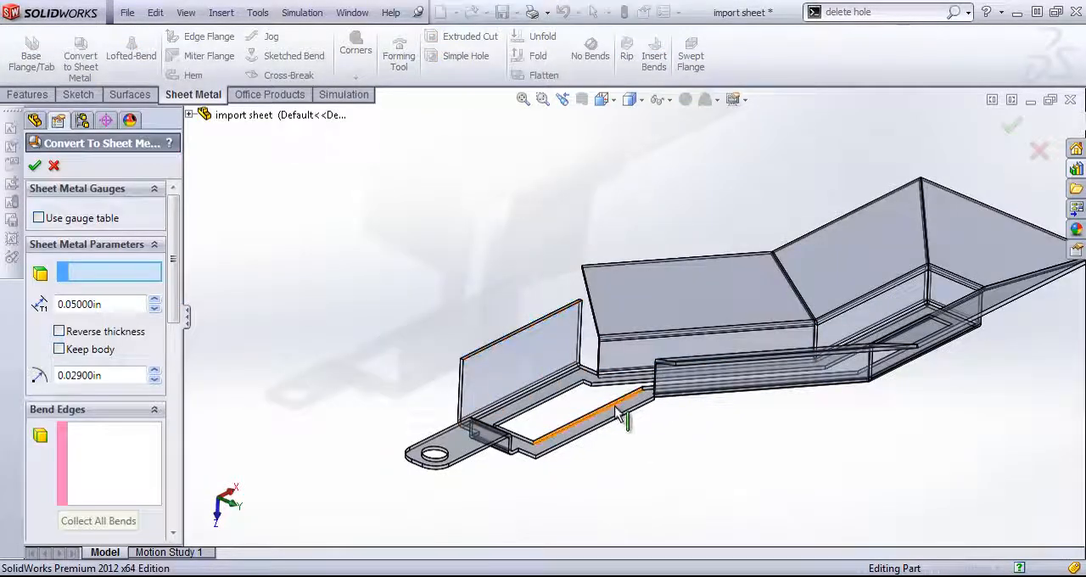
{"action": "left_click", "coordinate": [526, 409]}
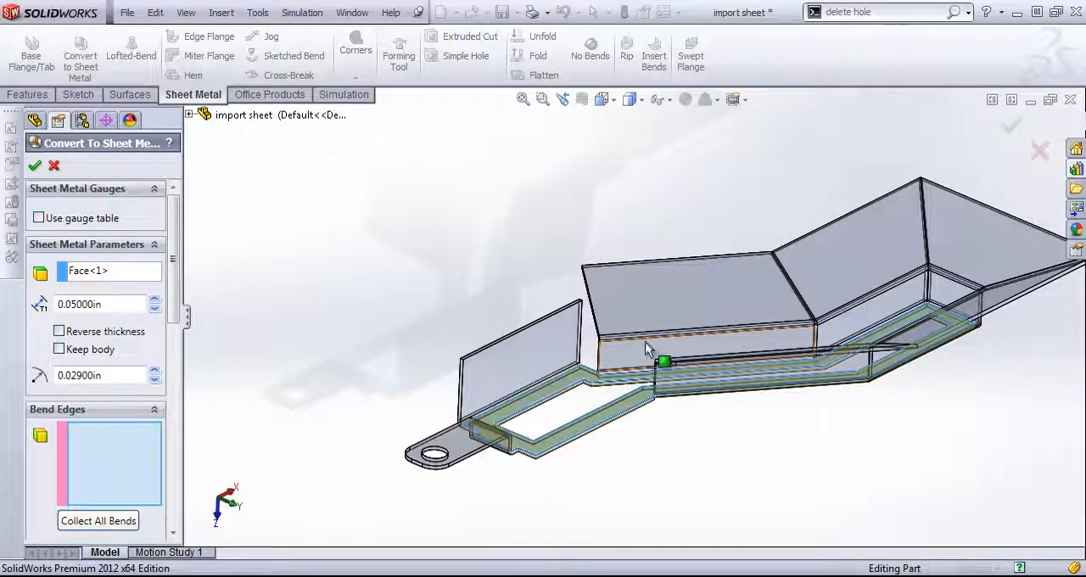
{"action": "left_click", "coordinate": [99, 521]}
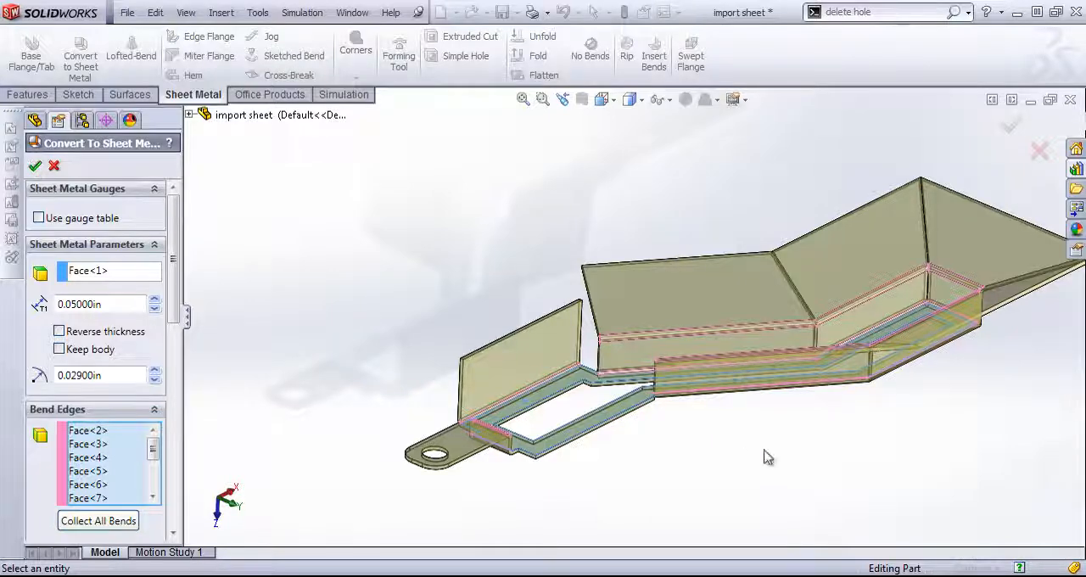
{"action": "middle_click_drag", "start_coordinate": [772, 400], "coordinate": [745, 475]}
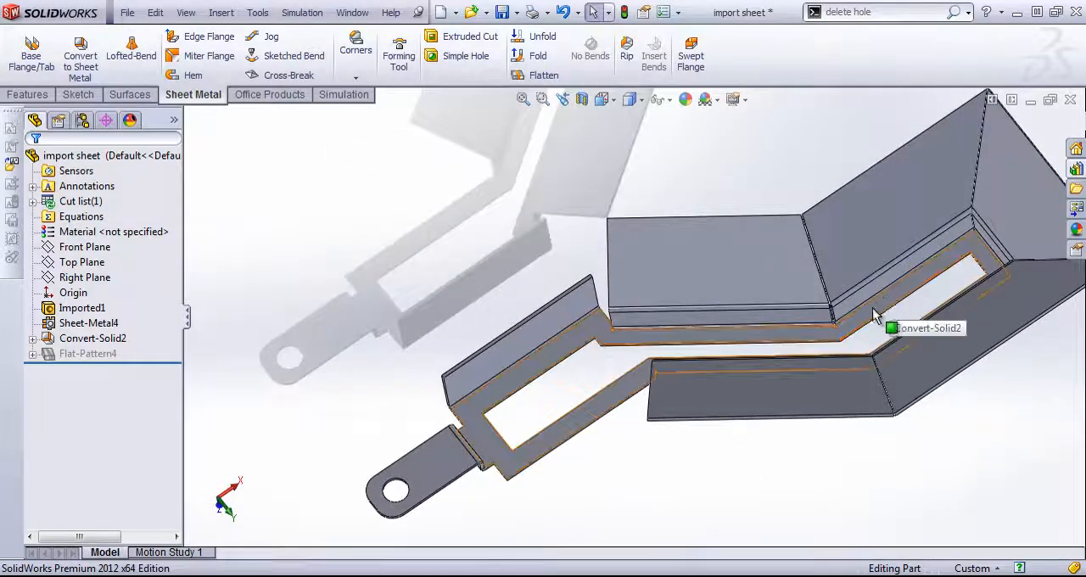
{"action": "middle_click_drag", "start_coordinate": [711, 507], "coordinate": [735, 433]}
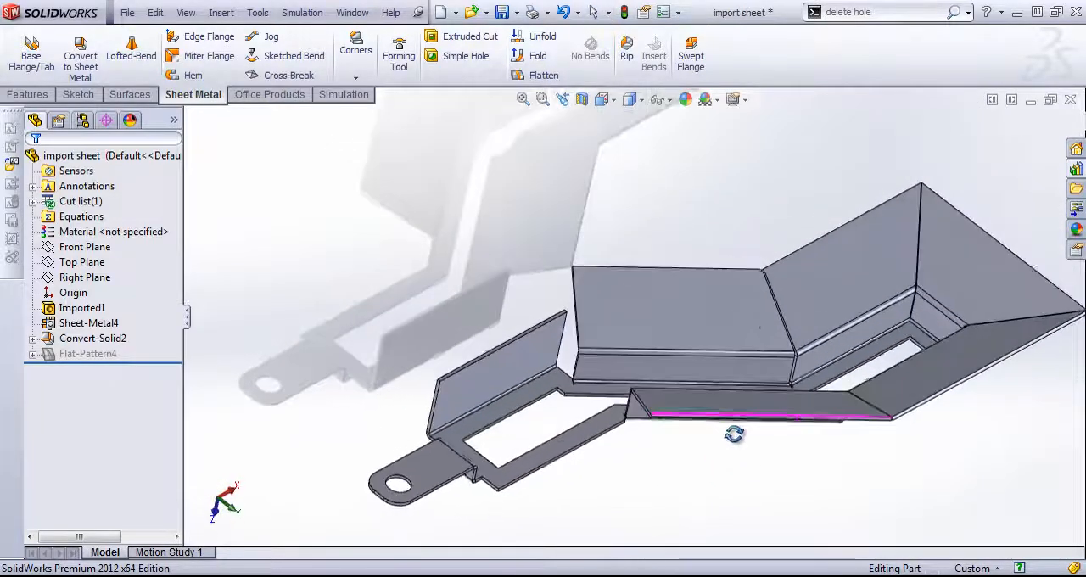
{"action": "scroll", "coordinate": [825, 450], "scroll_direction": "up", "scroll_amount": 2}
{"action": "scroll", "coordinate": [940, 381], "scroll_direction": "down", "scroll_amount": 1}
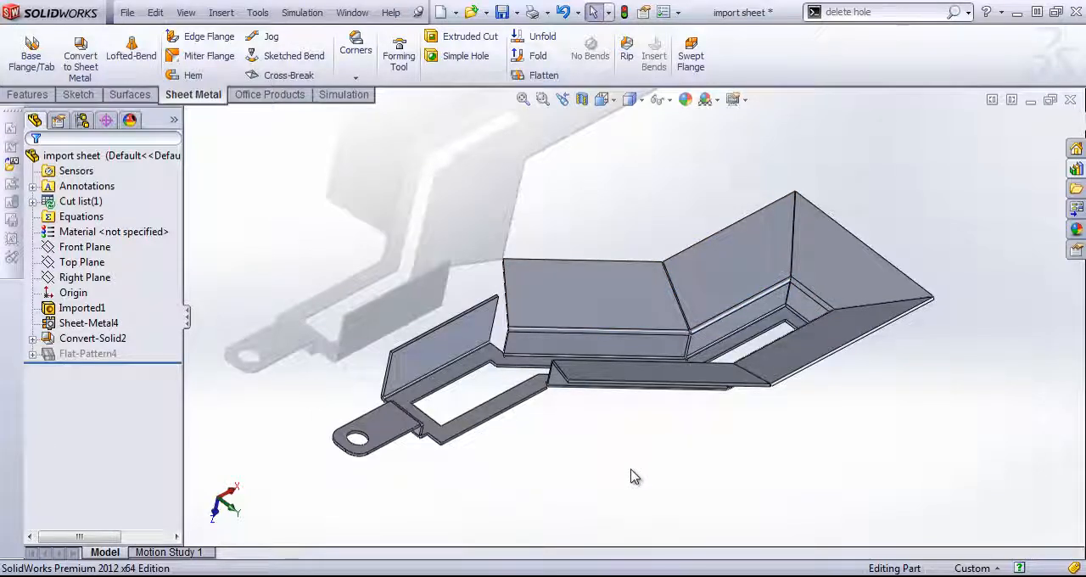
- Switch to the surface ex1 part
{"action": "left_click", "coordinate": [352, 13]}
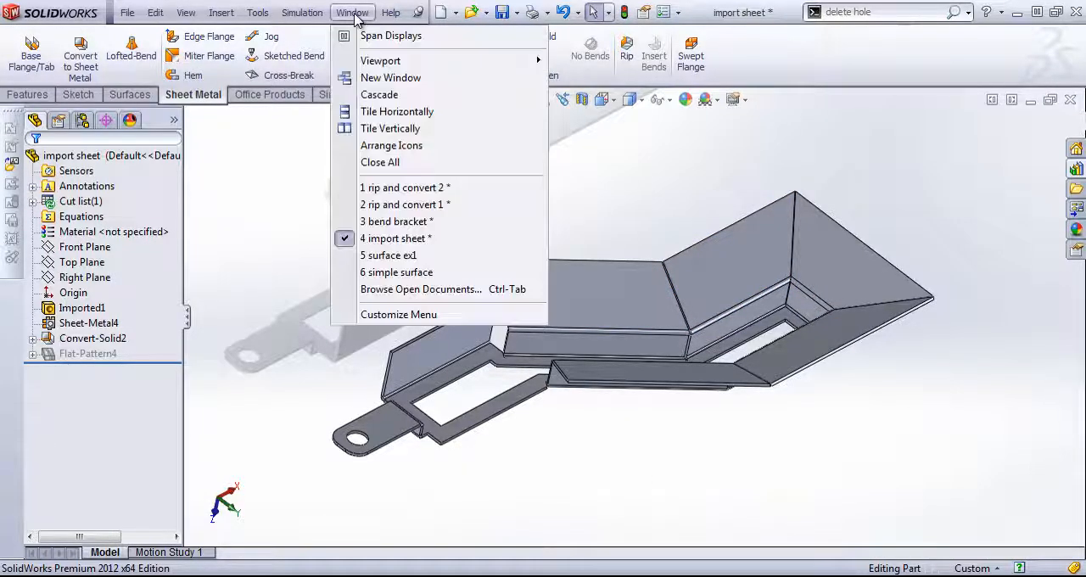
{"action": "left_click", "coordinate": [420, 259]}
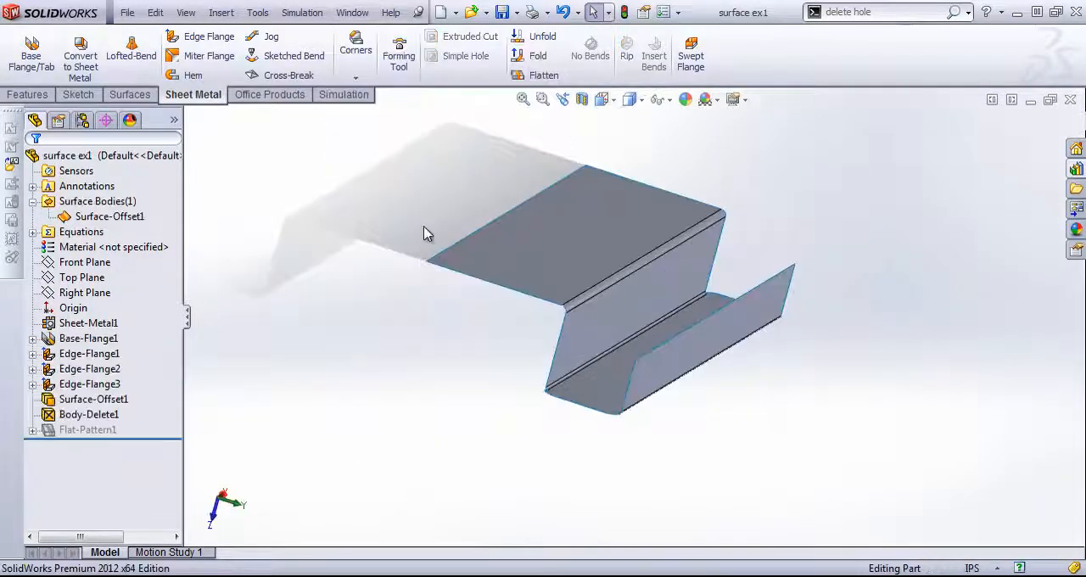
- Convert the surface body to sheet metal with the channel's bottom face fixed, 0.05 in thickness and all bends collected automatically
{"action": "middle_click_drag", "start_coordinate": [424, 226], "coordinate": [424, 267]}
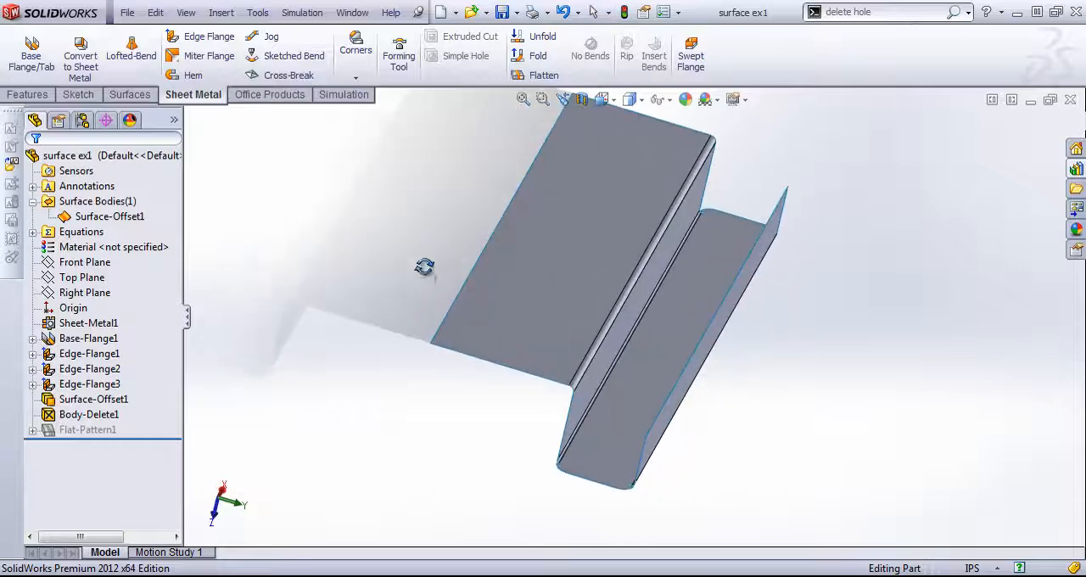
{"action": "left_click", "coordinate": [73, 64]}
{"action": "middle_click_drag", "start_coordinate": [706, 371], "coordinate": [696, 307]}
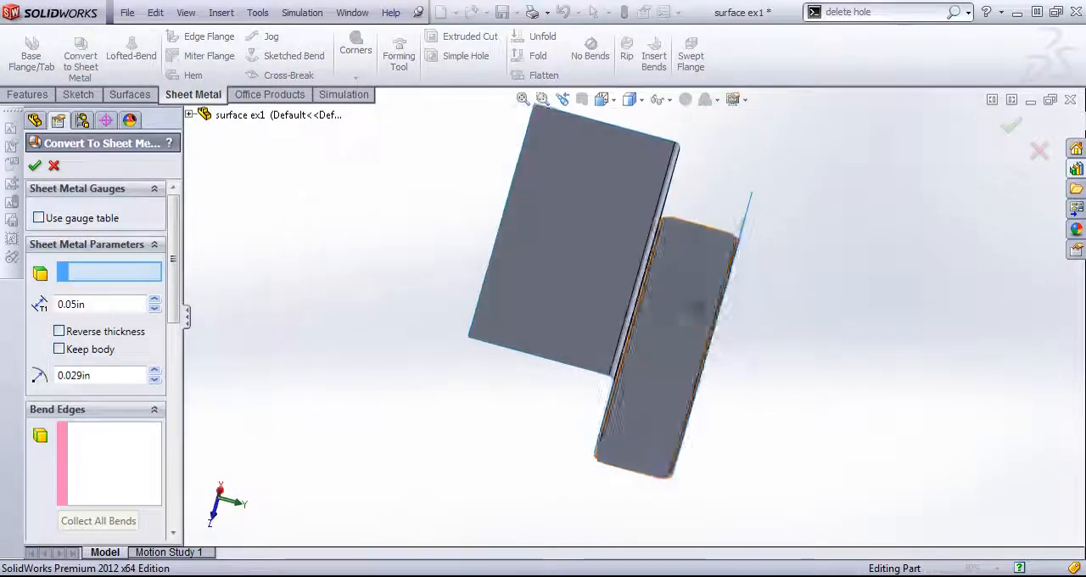
{"action": "left_click", "coordinate": [683, 369]}
{"action": "middle_click_drag", "start_coordinate": [642, 442], "coordinate": [626, 427]}
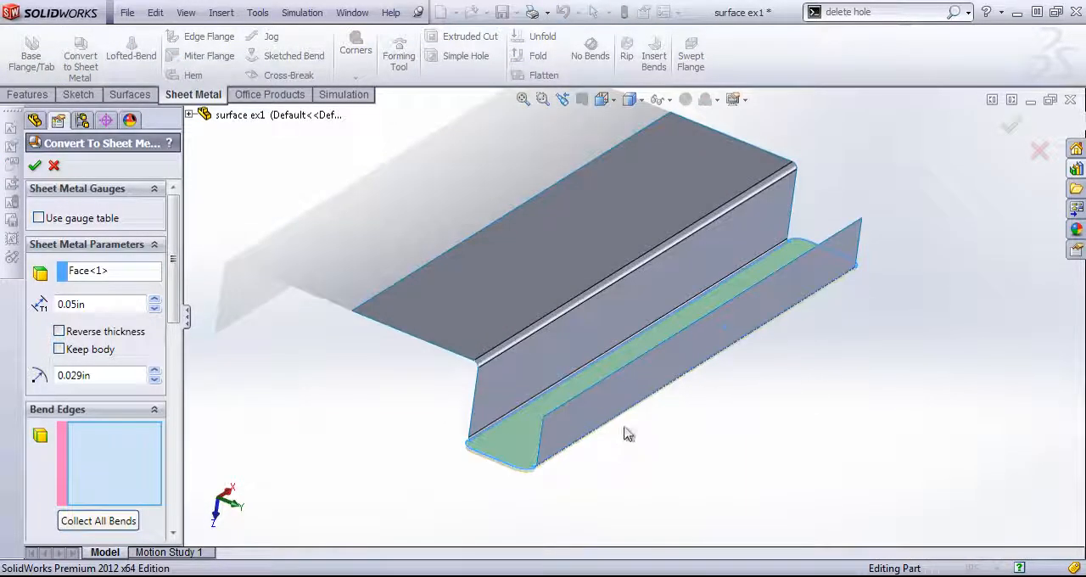
{"action": "left_click", "coordinate": [116, 520]}
{"action": "left_click", "coordinate": [36, 170]}
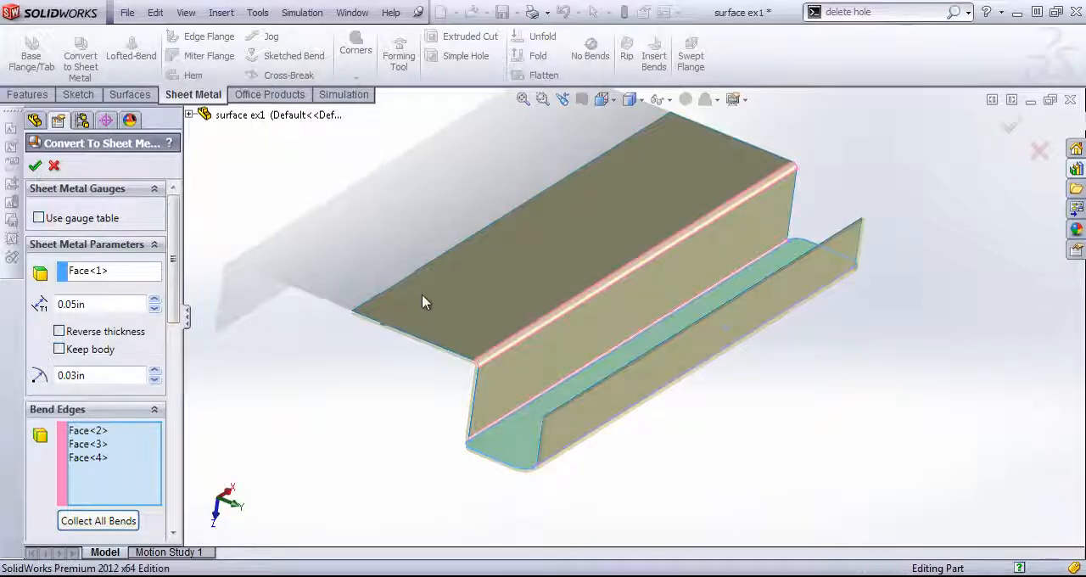
{"action": "mouse_move", "coordinate": [351, 310]}
{"action": "middle_mouse_down"}
{"action": "mouse_move", "coordinate": [368, 262]}
{"action": "mouse_move", "coordinate": [413, 270]}
{"action": "mouse_move", "coordinate": [357, 294]}
{"action": "mouse_move", "coordinate": [338, 318]}
{"action": "middle_mouse_up"}
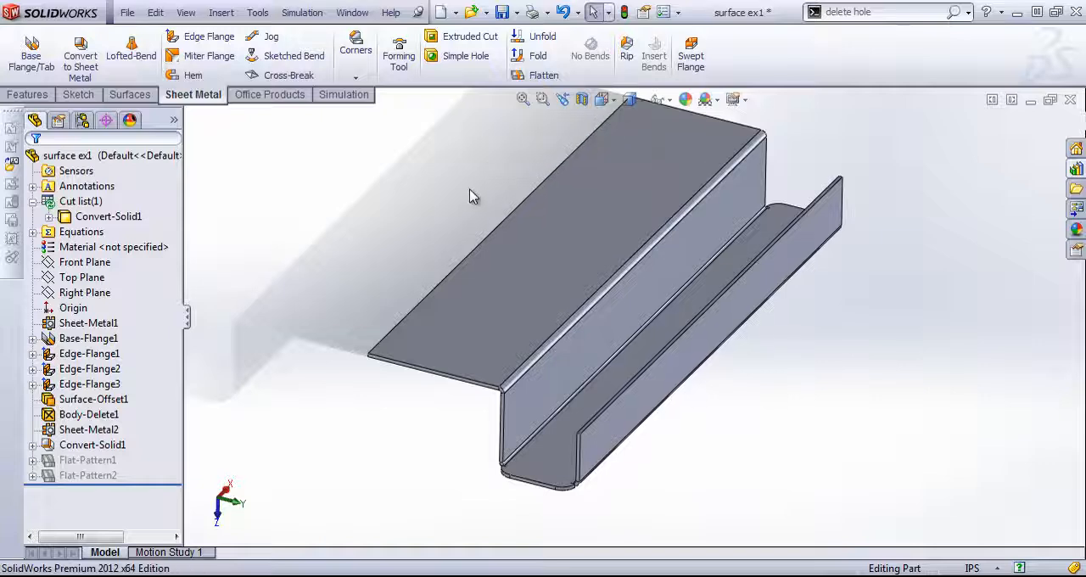
- Switch to the simple surface part and view its bent surface at an angle
{"action": "left_click", "coordinate": [360, 12]}
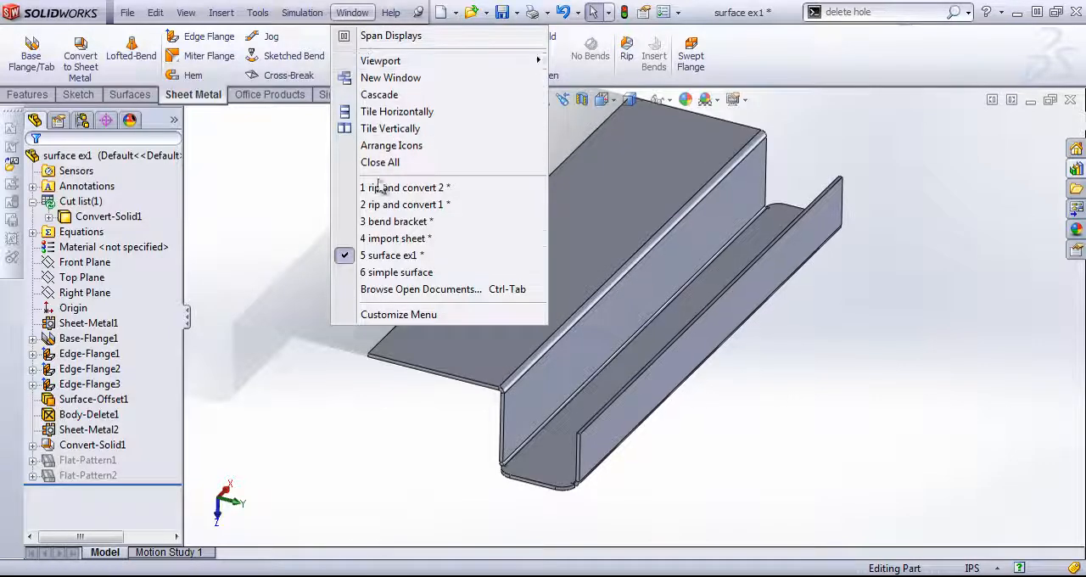
{"action": "left_click", "coordinate": [387, 273]}
{"action": "middle_click_drag", "start_coordinate": [416, 276], "coordinate": [398, 293]}
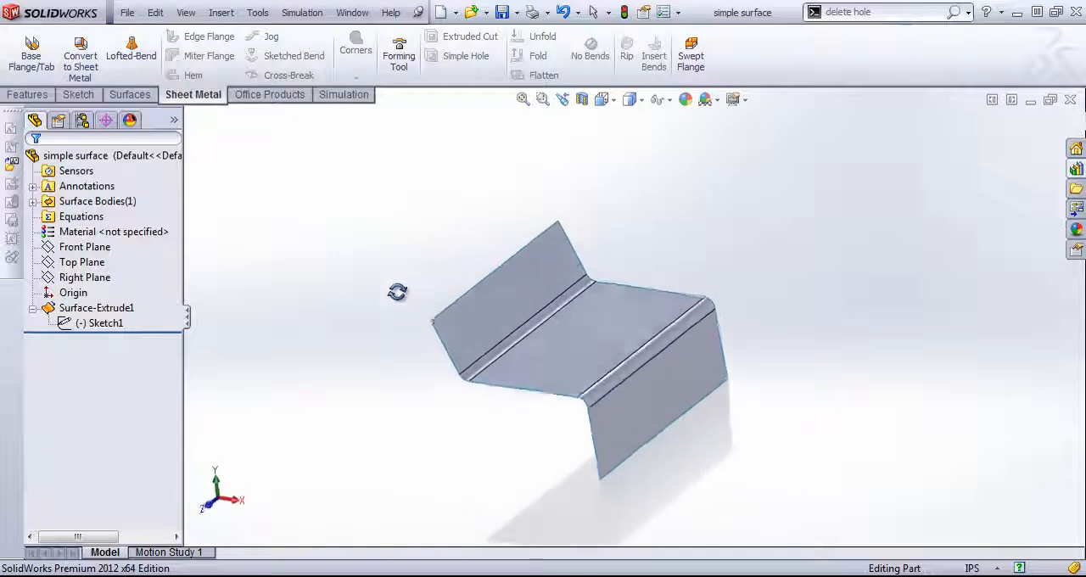
{"action": "scroll", "coordinate": [582, 414], "scroll_direction": "down", "scroll_amount": 3}
{"action": "middle_click_drag", "start_coordinate": [581, 414], "coordinate": [587, 387]}
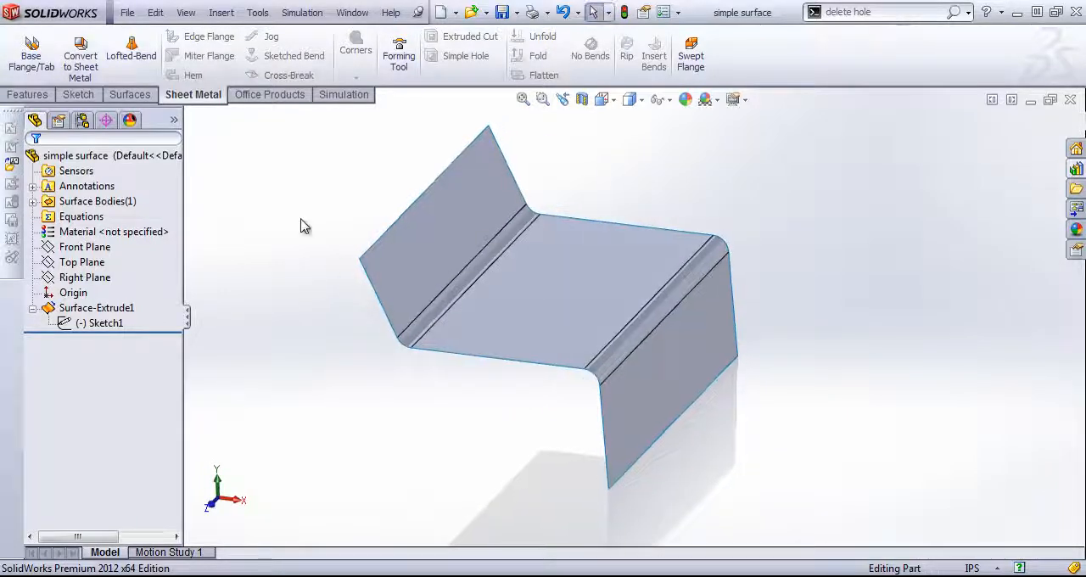
- Try to convert the surface to sheet metal with the middle face fixed, collecting all bends and adding the downward flange's bend manually
{"action": "left_click", "coordinate": [79, 53]}
{"action": "left_click", "coordinate": [559, 289]}
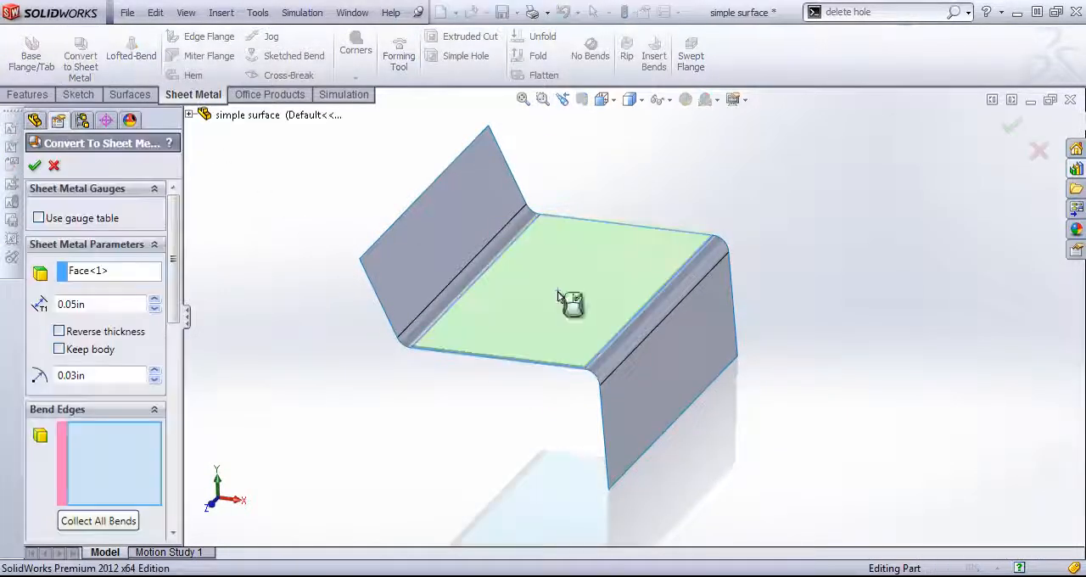
{"action": "left_click", "coordinate": [99, 520]}
{"action": "middle_click_drag", "start_coordinate": [500, 386], "coordinate": [571, 361]}
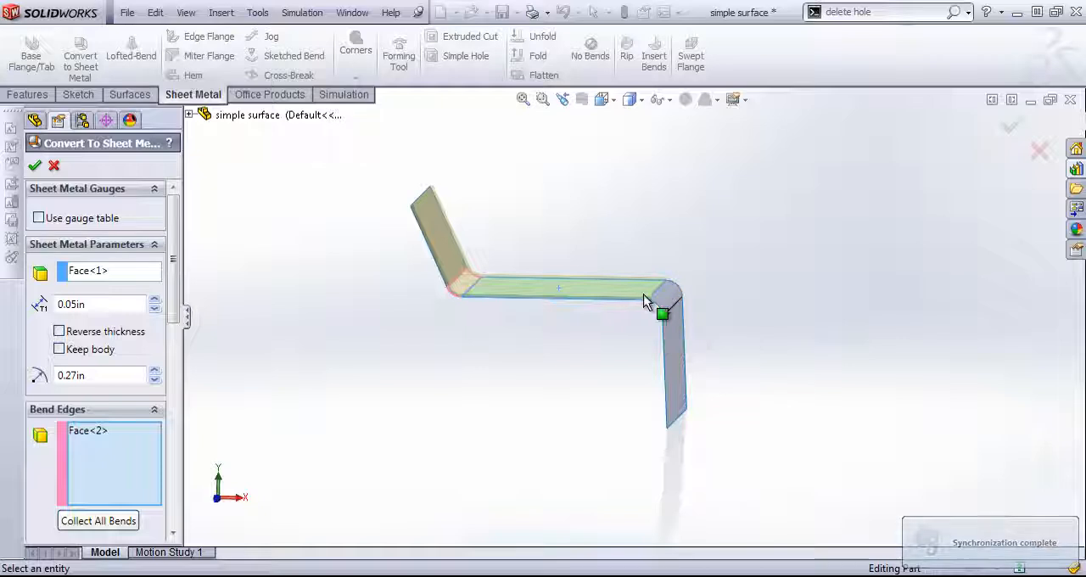
{"action": "left_click", "coordinate": [669, 305]}
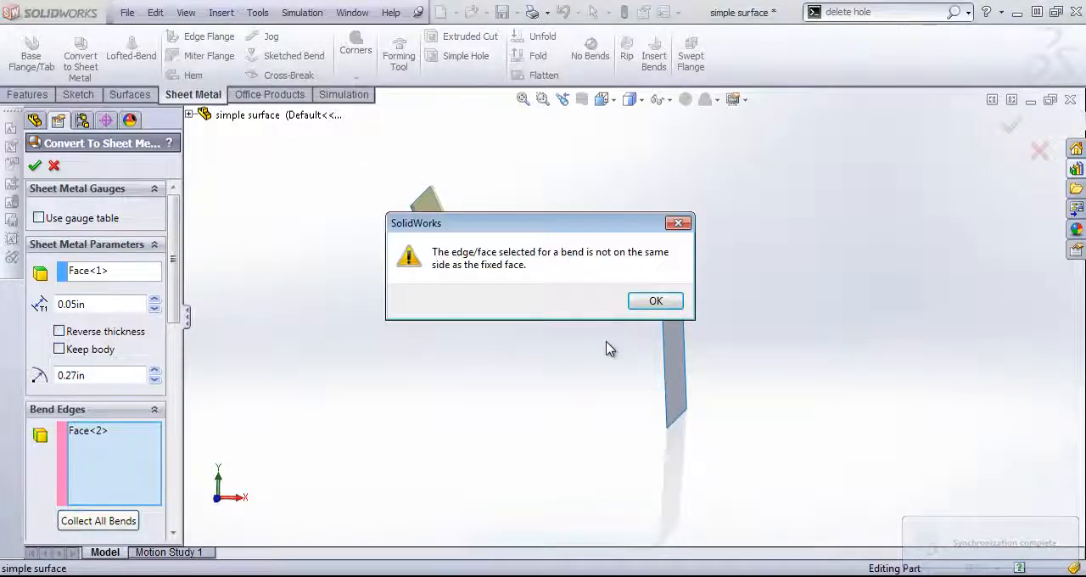
{"action": "left_click", "coordinate": [655, 302]}
{"action": "middle_click_drag", "start_coordinate": [548, 337], "coordinate": [568, 327]}
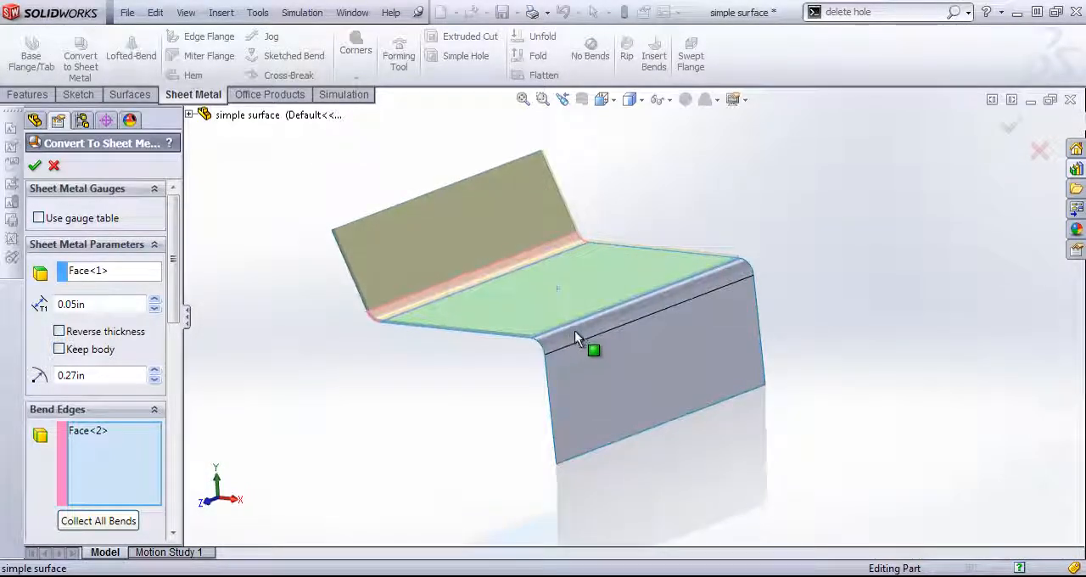
{"action": "left_click", "coordinate": [55, 167]}
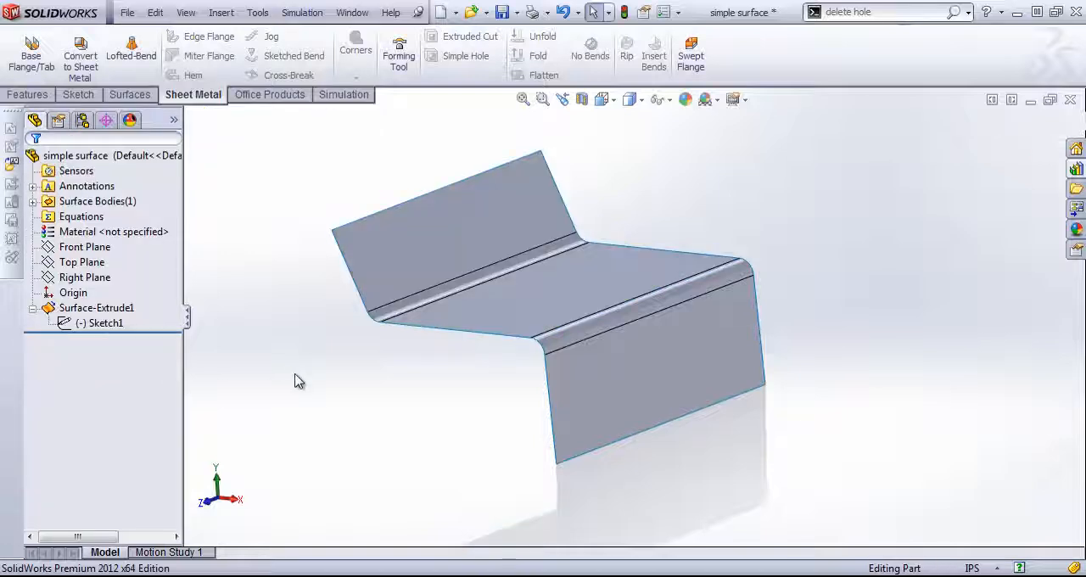
- Edit the extruded surface's profile sketch, adding a tangent relation between the downward line and its adjoining corner arc
{"action": "left_click", "coordinate": [99, 323]}
{"action": "right_click", "coordinate": [99, 323]}
{"action": "left_click", "coordinate": [123, 276]}
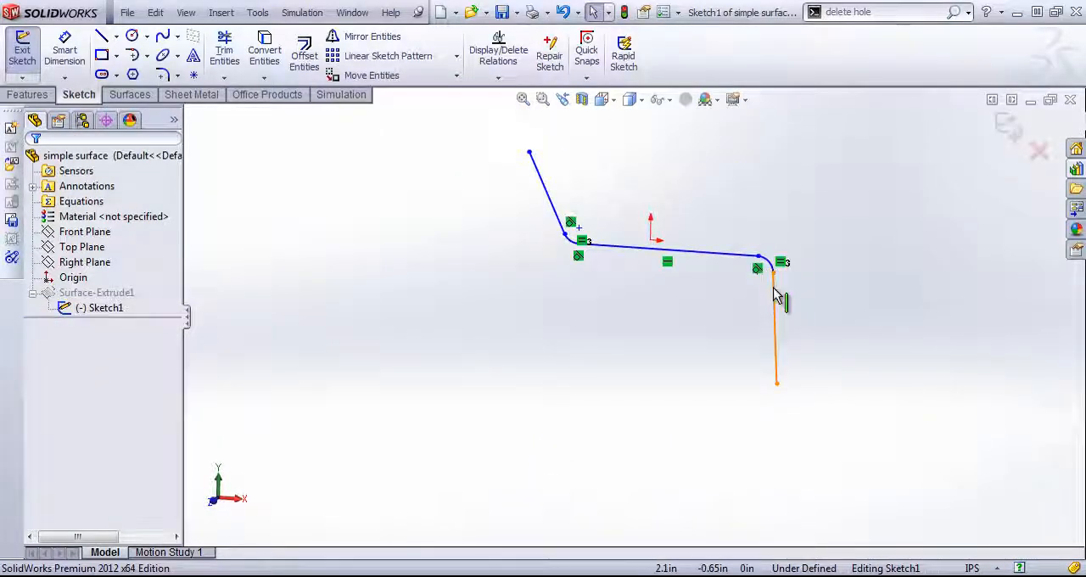
{"action": "scroll", "coordinate": [775, 294], "scroll_direction": "down", "scroll_amount": 5}
{"action": "left_click", "coordinate": [717, 265]}
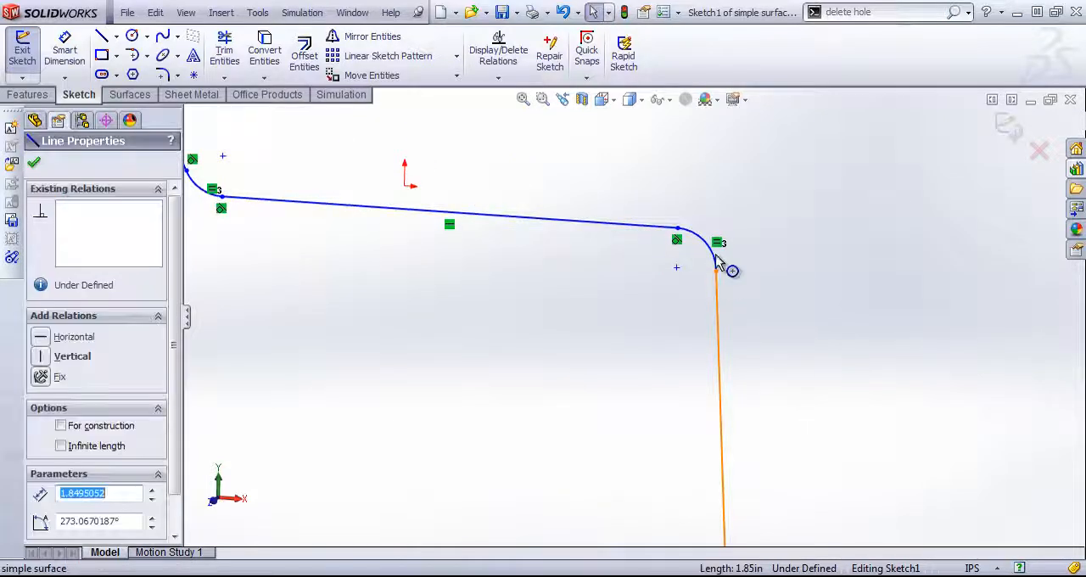
{"action": "left_click", "coordinate": [718, 261], "text": "ctrl"}
{"action": "left_click", "coordinate": [776, 183]}
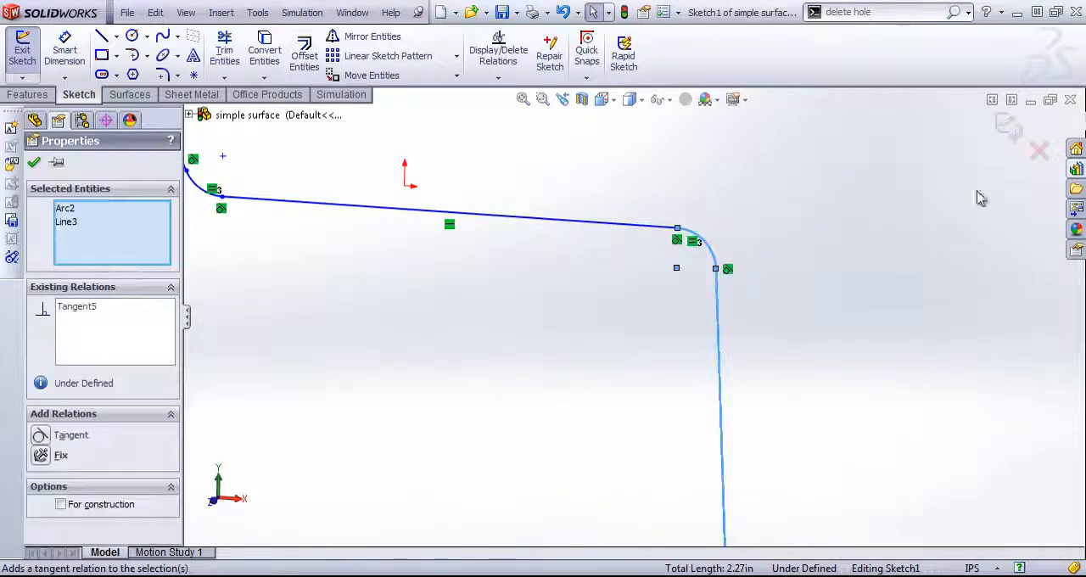
{"action": "left_click", "coordinate": [1008, 126]}
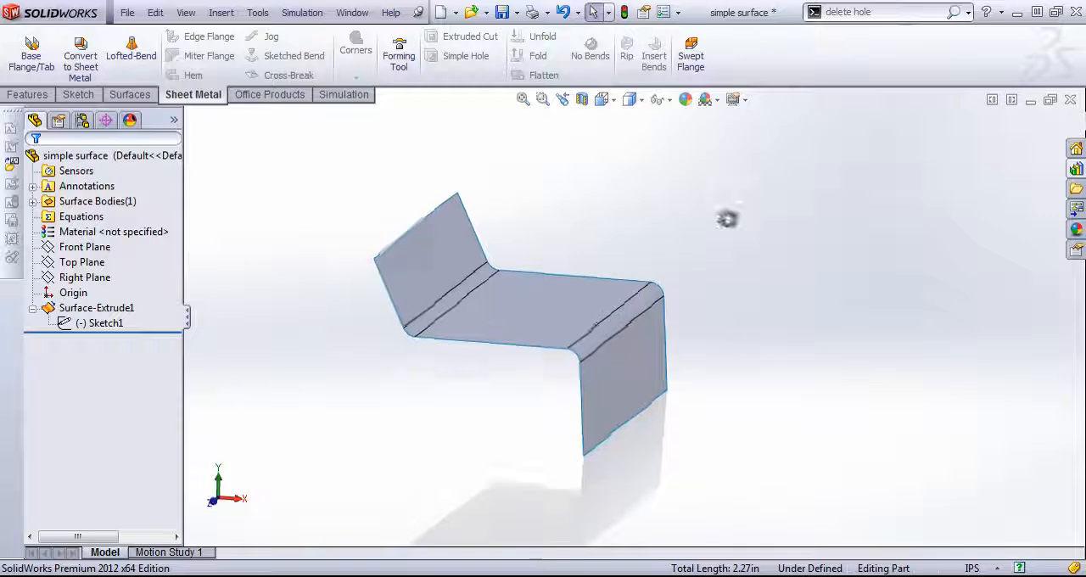
- Convert the surface to sheet metal with the middle face fixed, 0.05 in thickness and all bends collected automatically, and check the flat pattern
{"action": "left_click", "coordinate": [80, 59]}
{"action": "left_click", "coordinate": [582, 332]}
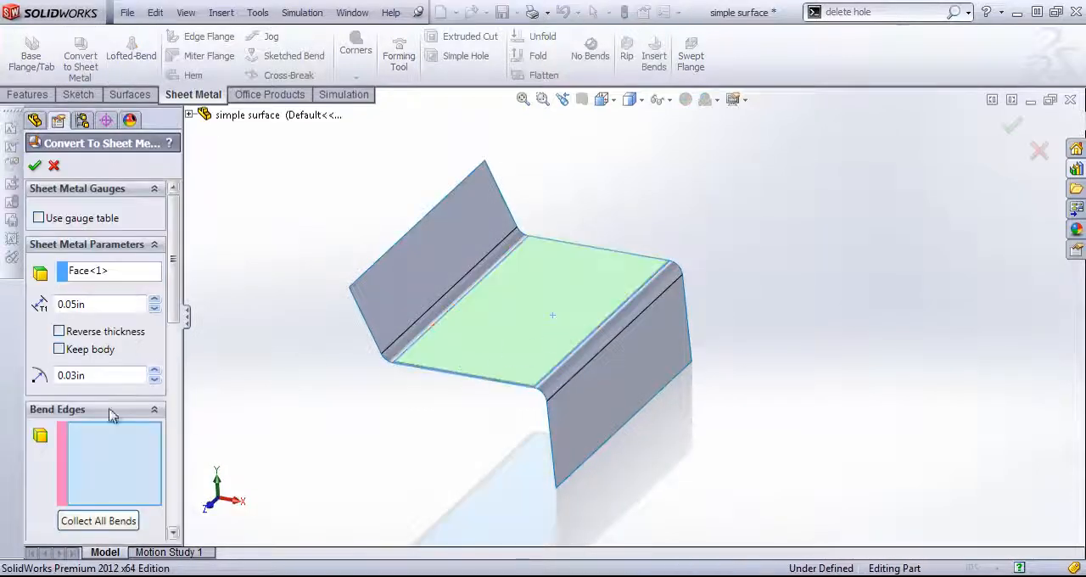
{"action": "left_click", "coordinate": [98, 520]}
{"action": "middle_click_drag", "start_coordinate": [317, 412], "coordinate": [373, 368]}
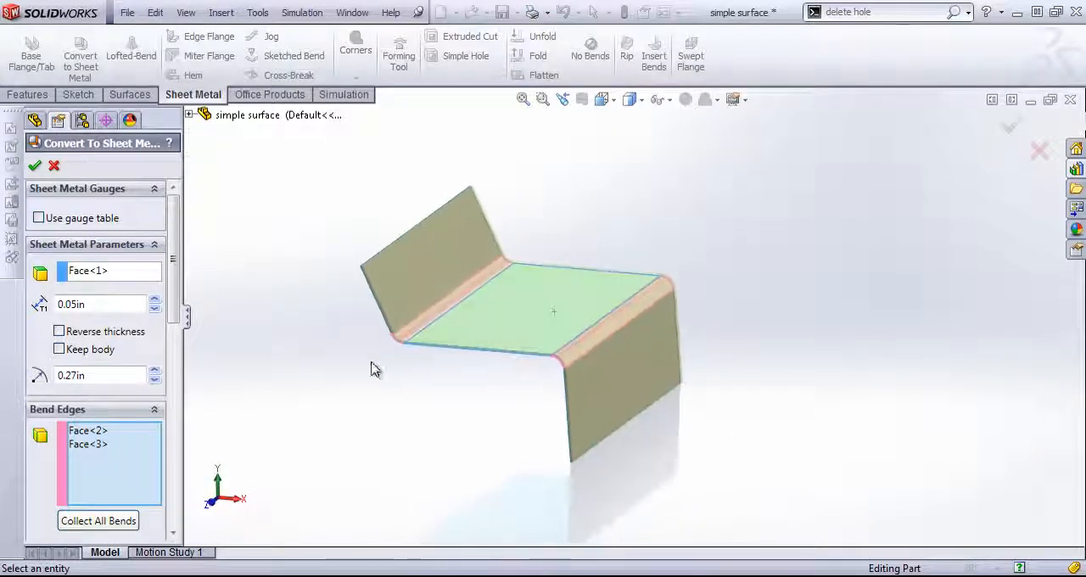
{"action": "left_click", "coordinate": [35, 166]}
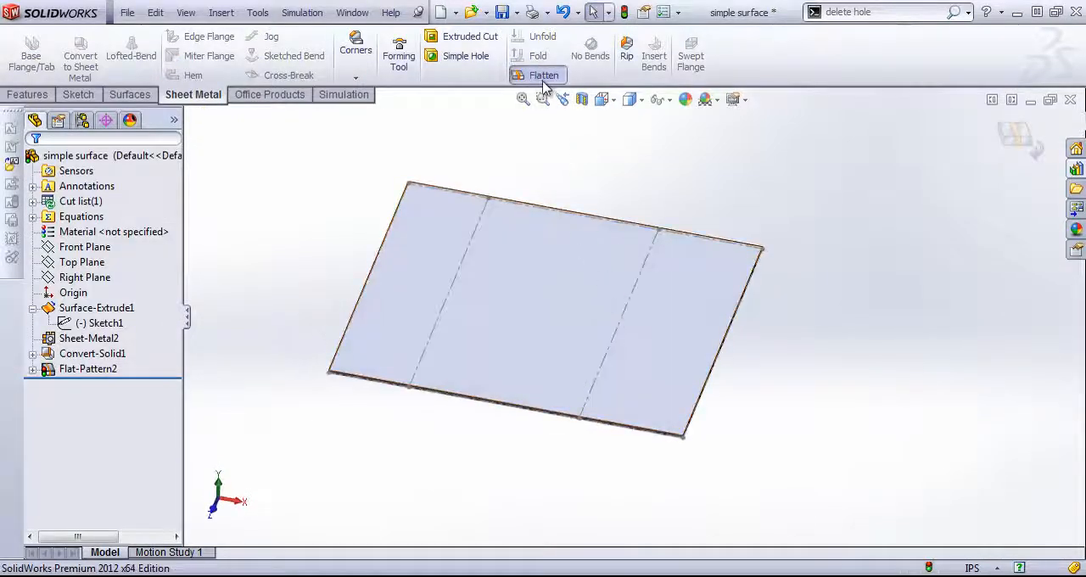
{"action": "left_click", "coordinate": [543, 78]}
{"action": "middle_click_drag", "start_coordinate": [694, 339], "coordinate": [679, 291]}
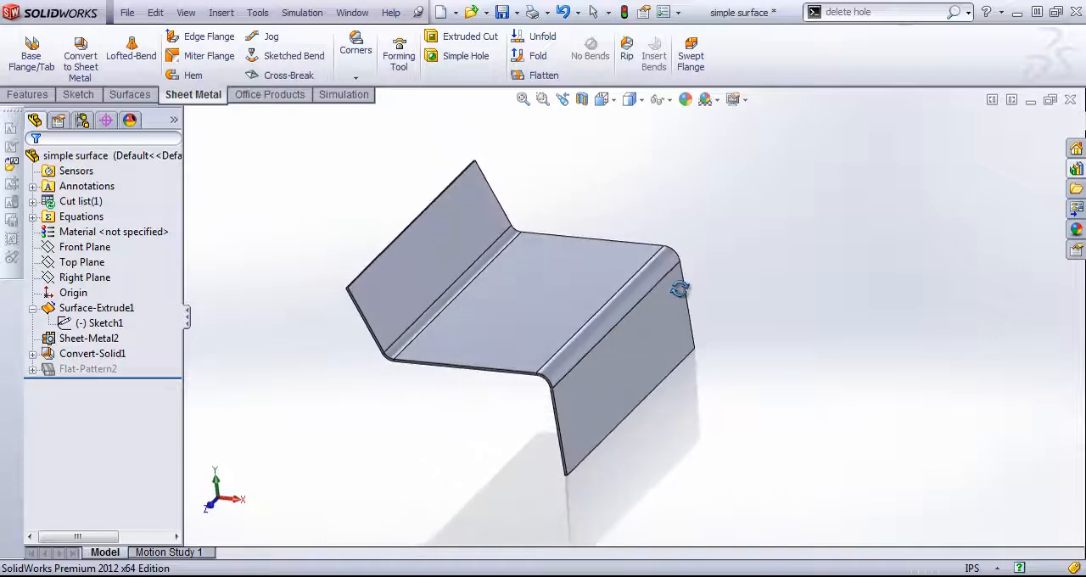